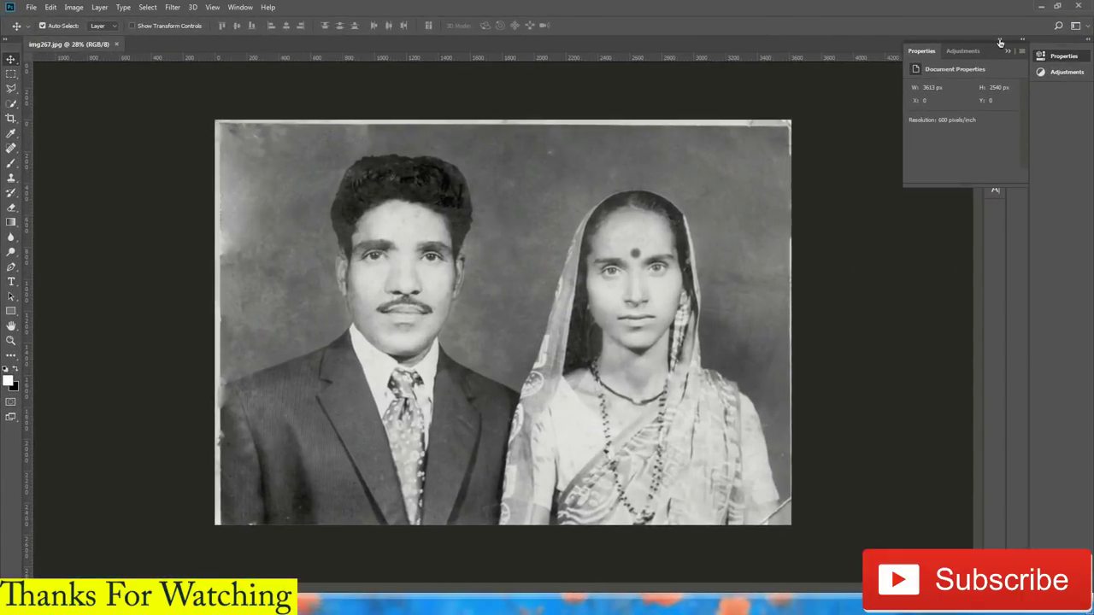
Collapse the side panels and show the Layers panel
click(1000, 43)
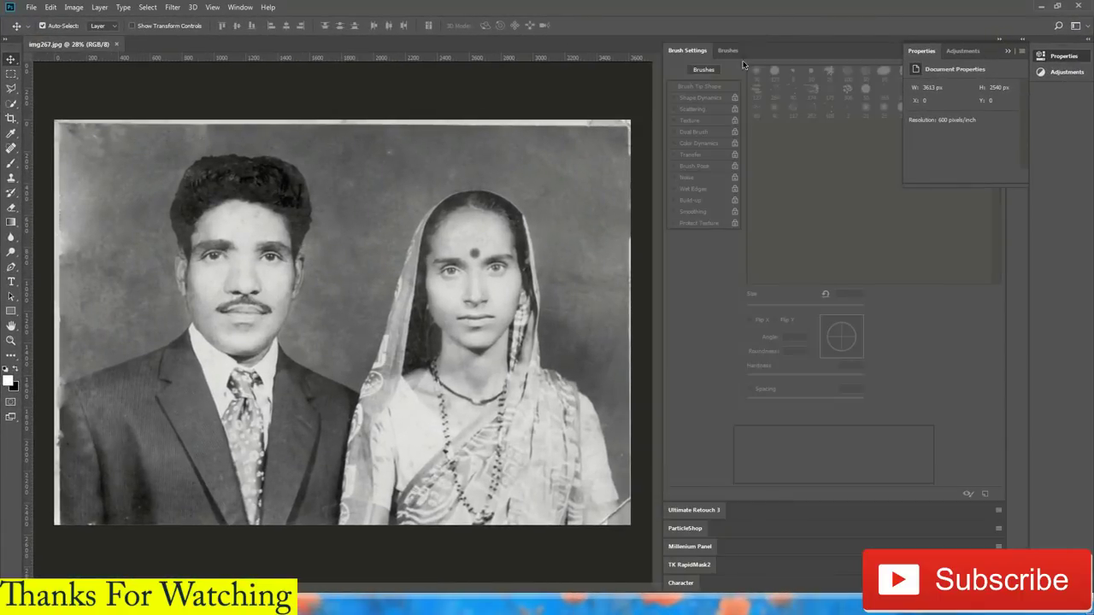
click(1001, 41)
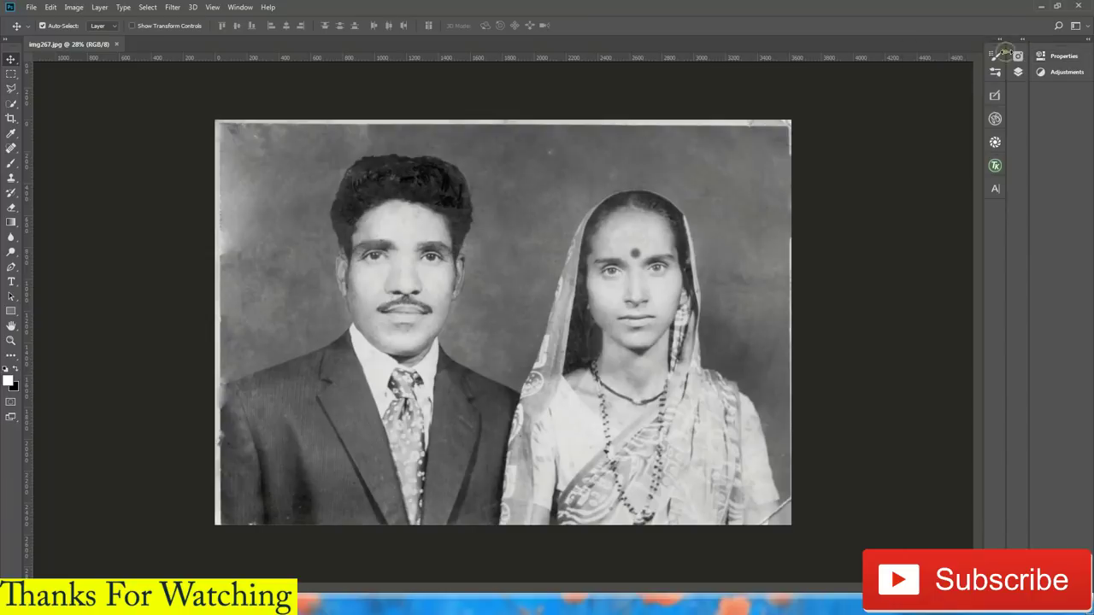
click(240, 7)
click(248, 223)
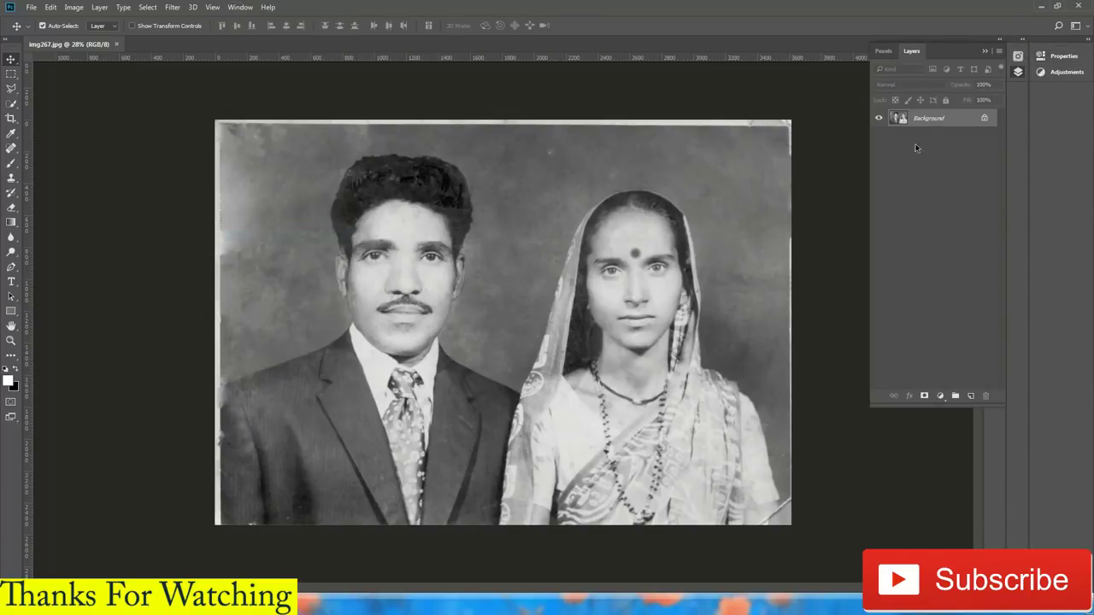
Duplicate the photo to Layer 1, unlock the original Background into Layer 0, and select Layer 1
key(ctrl+j)
click(878, 135)
click(932, 135)
click(983, 137)
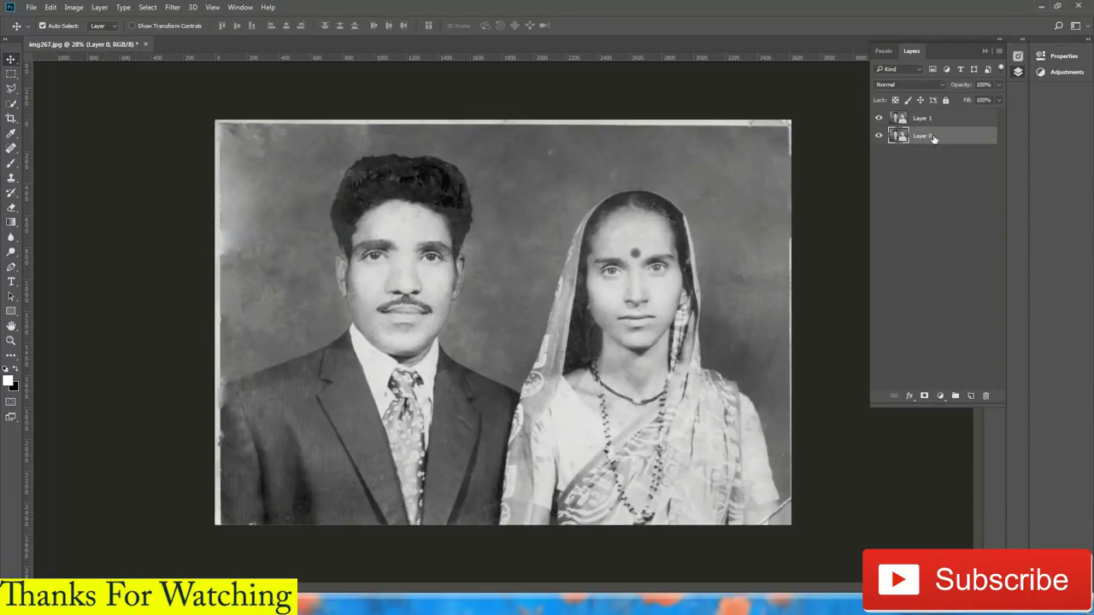
click(931, 118)
Add an empty Layer 2 and open the 01.jpg close-up photo
click(970, 396)
scroll(634, 203, up, 3)
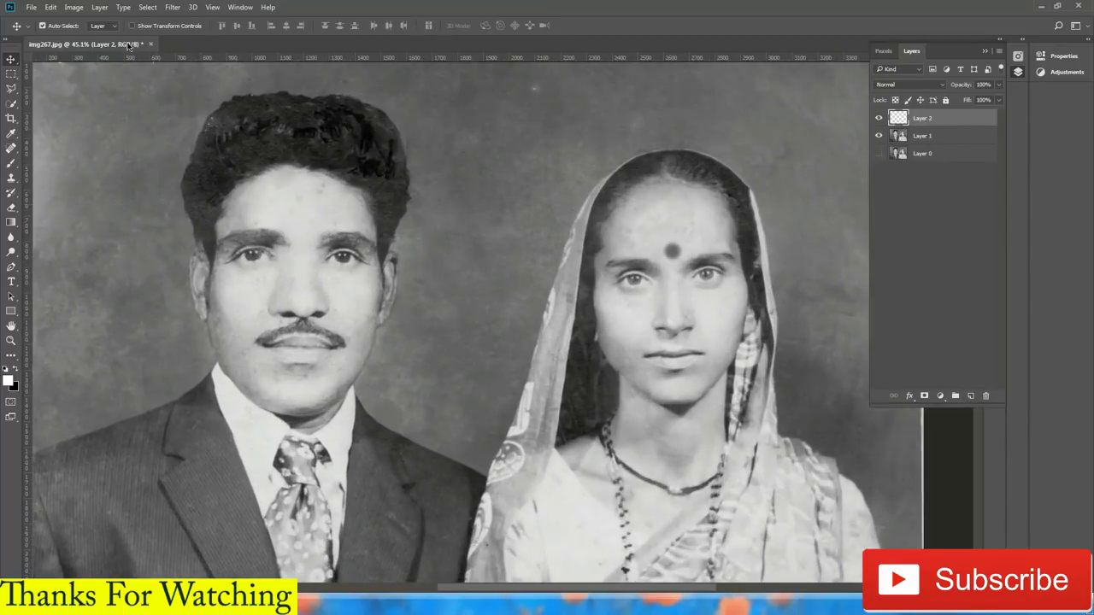
key(ctrl+o)
double_click(365, 123)
scroll(480, 232, up, 3)
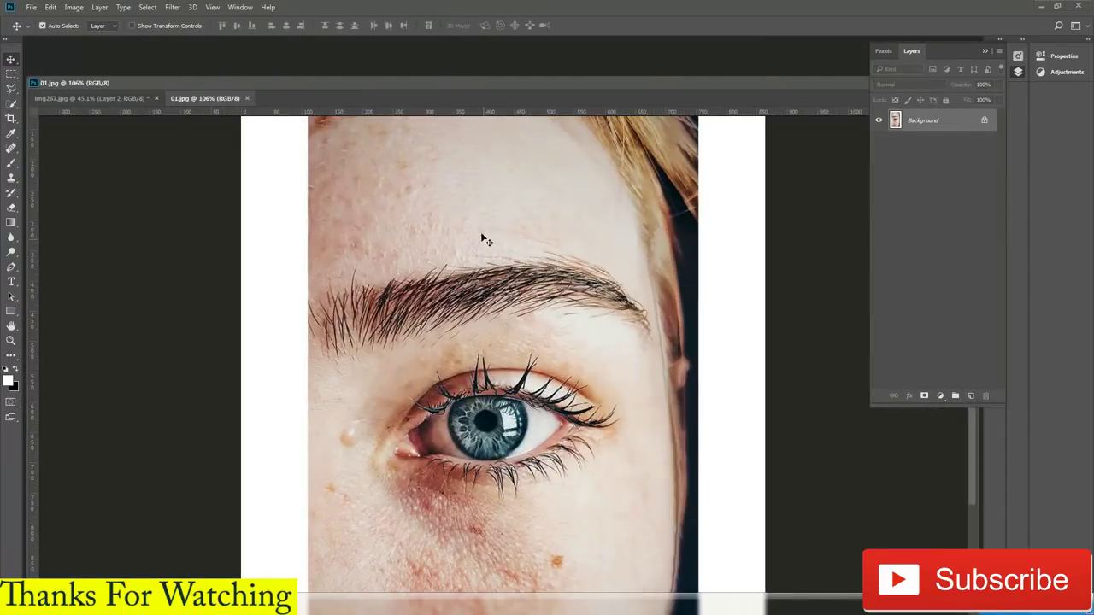
key(ctrl+Tab)
Sample the forehead skin tone from 01.jpg as the brush colour, then return to img267.jpg
click(196, 98)
key(b)
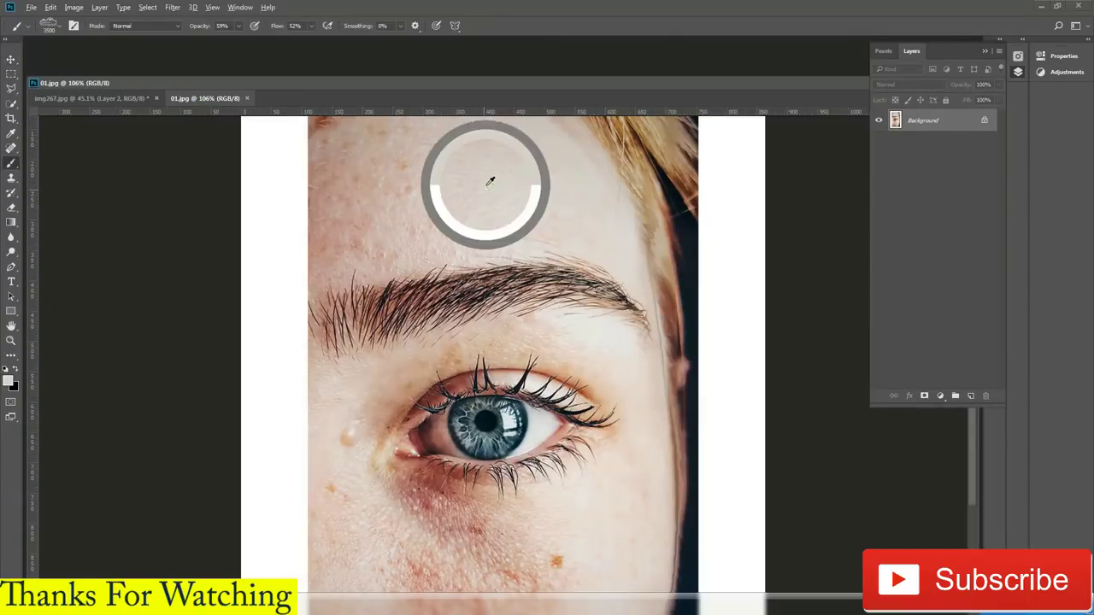
alt+click(478, 369)
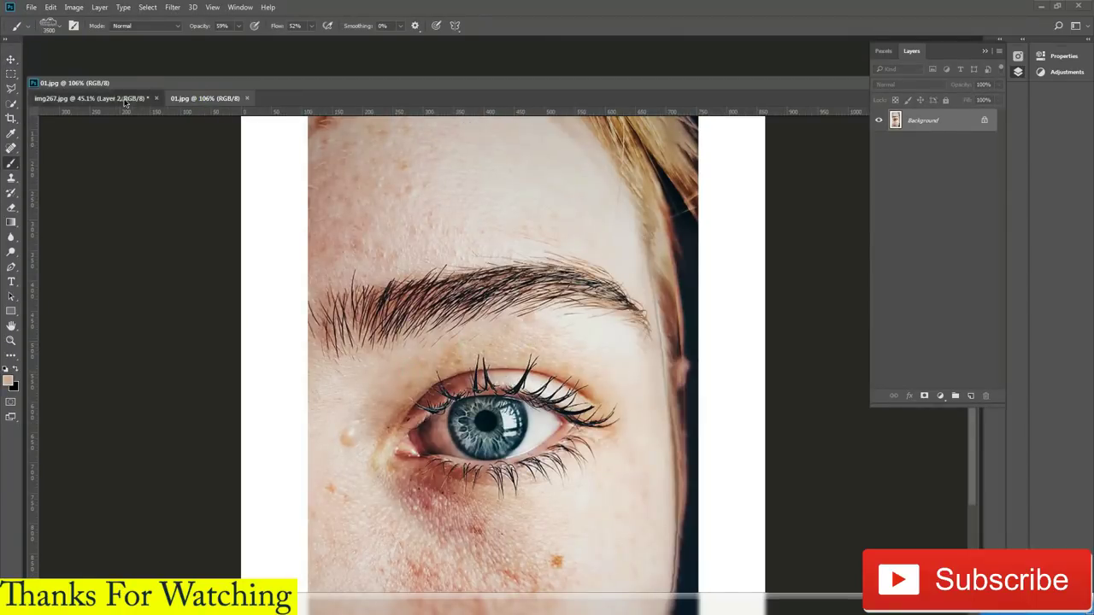
click(92, 98)
Shrink the brush and set its Opacity and Flow to 100%
click(63, 30)
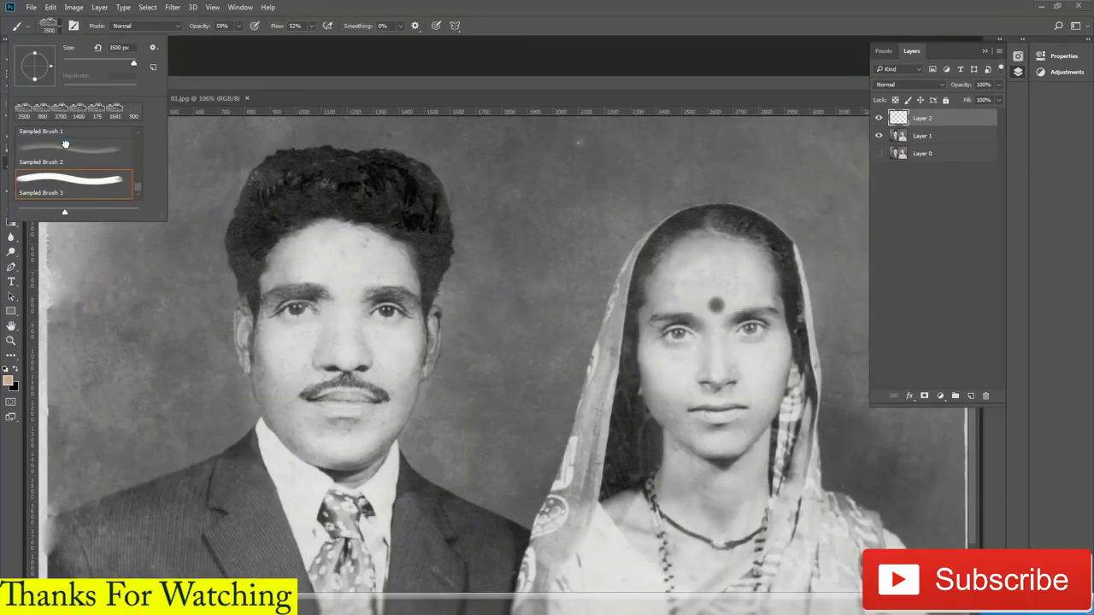
drag(94, 47, 60, 47)
key(Return)
scroll(512, 239, up, 2)
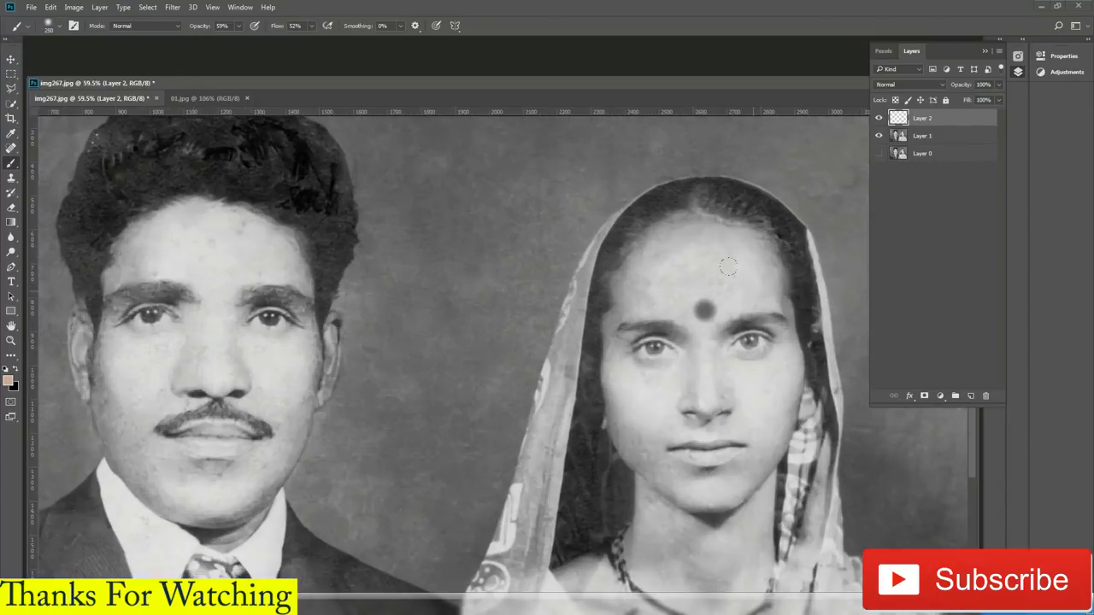
scroll(530, 227, up, 2)
scroll(539, 219, up, 2)
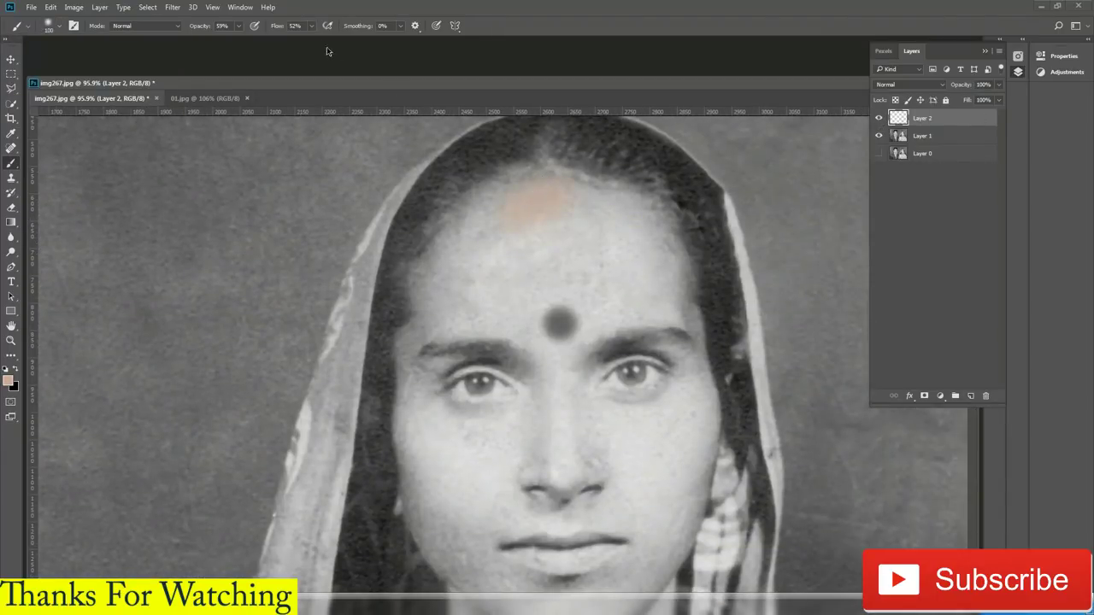
drag(311, 25, 347, 39)
drag(234, 26, 270, 39)
Paint skin tone over the woman's forehead, right temple, right eye area, right cheek and neck
mouse_move(547, 175)
mouse_down()
mouse_move(536, 165)
mouse_move(402, 307)
mouse_move(616, 239)
mouse_move(623, 245)
mouse_move(580, 318)
mouse_move(525, 341)
mouse_move(466, 320)
mouse_move(410, 359)
mouse_move(451, 232)
mouse_move(606, 176)
mouse_move(623, 313)
mouse_move(683, 308)
mouse_move(661, 260)
mouse_move(683, 288)
mouse_move(684, 359)
mouse_up()
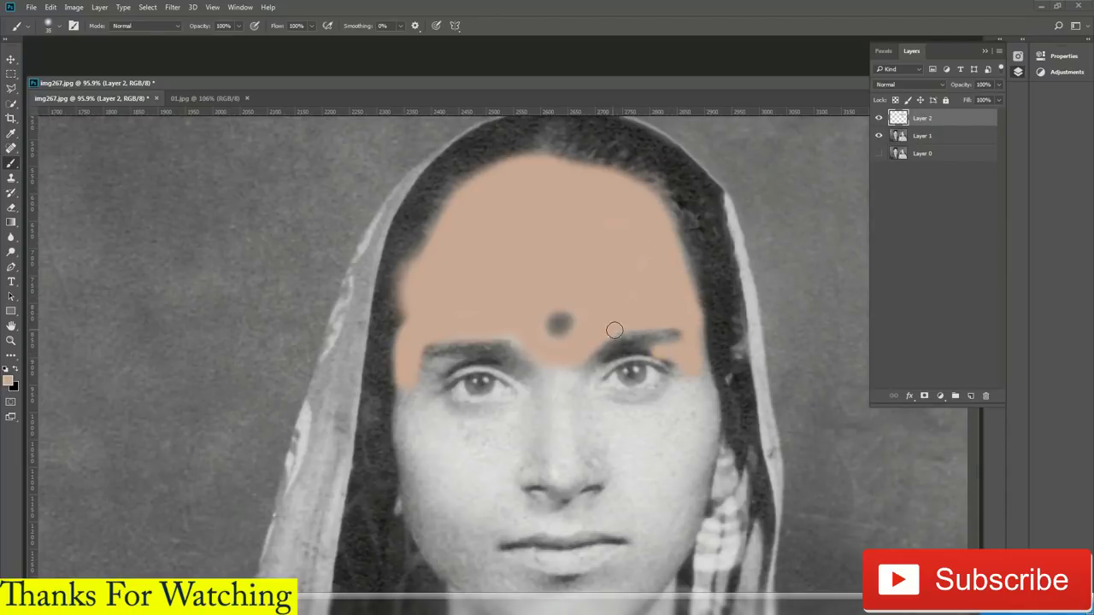
mouse_move(614, 330)
mouse_down()
mouse_move(686, 293)
mouse_move(673, 296)
mouse_up()
mouse_move(704, 379)
mouse_down()
mouse_move(598, 376)
mouse_move(685, 357)
mouse_move(690, 469)
mouse_up()
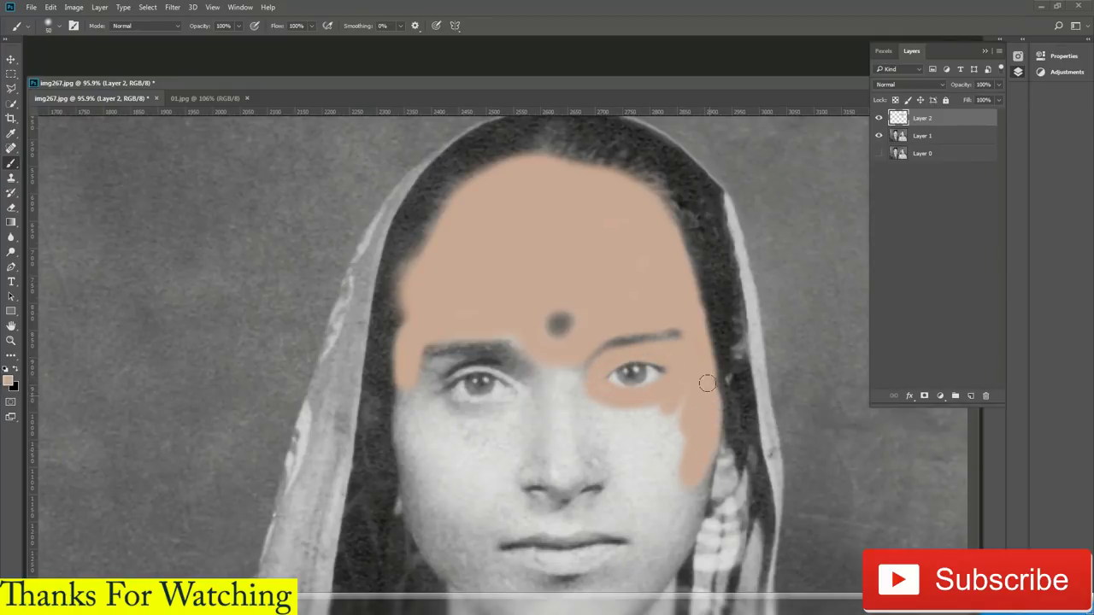
scroll(701, 359, down, 5)
mouse_move(683, 376)
mouse_down()
mouse_move(692, 301)
mouse_move(627, 415)
mouse_move(648, 539)
mouse_up()
scroll(645, 413, down, 5)
mouse_move(645, 414)
mouse_down()
mouse_move(640, 452)
mouse_move(562, 496)
mouse_move(525, 476)
mouse_move(430, 389)
mouse_move(450, 257)
mouse_move(479, 397)
mouse_move(453, 402)
mouse_move(619, 393)
mouse_move(547, 431)
mouse_move(555, 359)
mouse_move(529, 319)
mouse_up()
Cover her chin, jaw, upper lip, left cheek, left eyelid and the grey right-cheek patch
scroll(604, 461, up, 5)
mouse_move(604, 462)
mouse_down()
mouse_move(511, 422)
mouse_move(521, 427)
mouse_up()
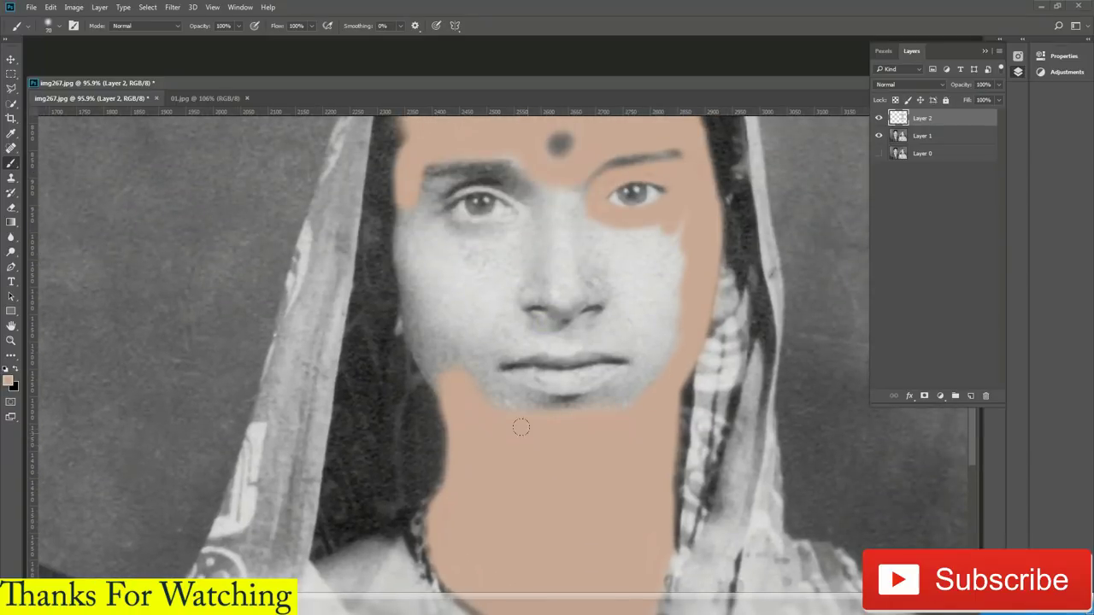
mouse_move(485, 395)
mouse_down()
mouse_move(576, 398)
mouse_move(573, 415)
mouse_up()
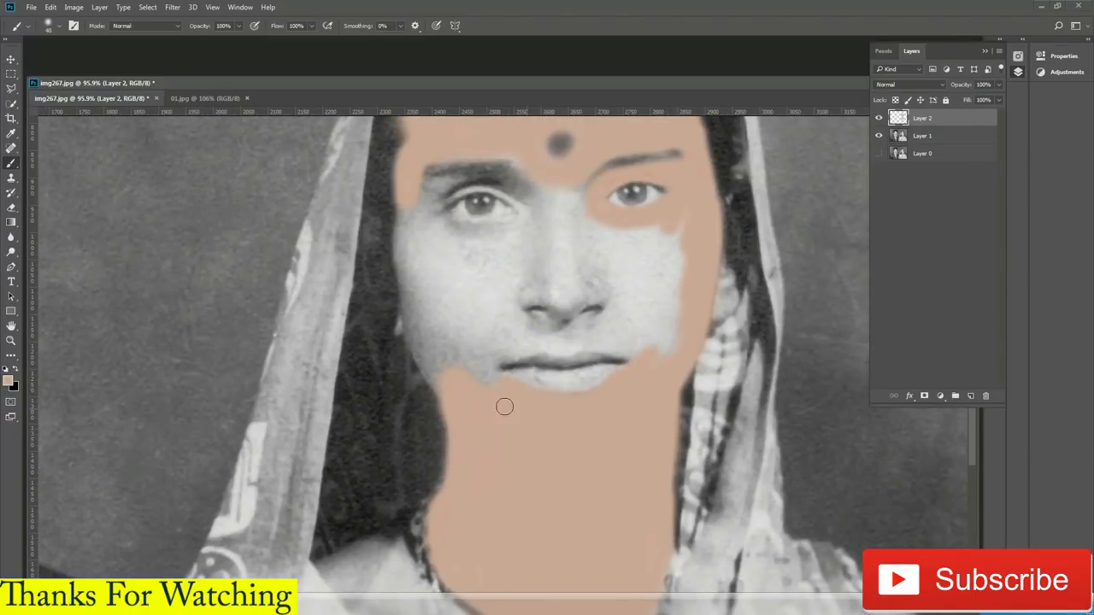
mouse_move(633, 353)
mouse_down()
mouse_move(524, 348)
mouse_move(504, 377)
mouse_up()
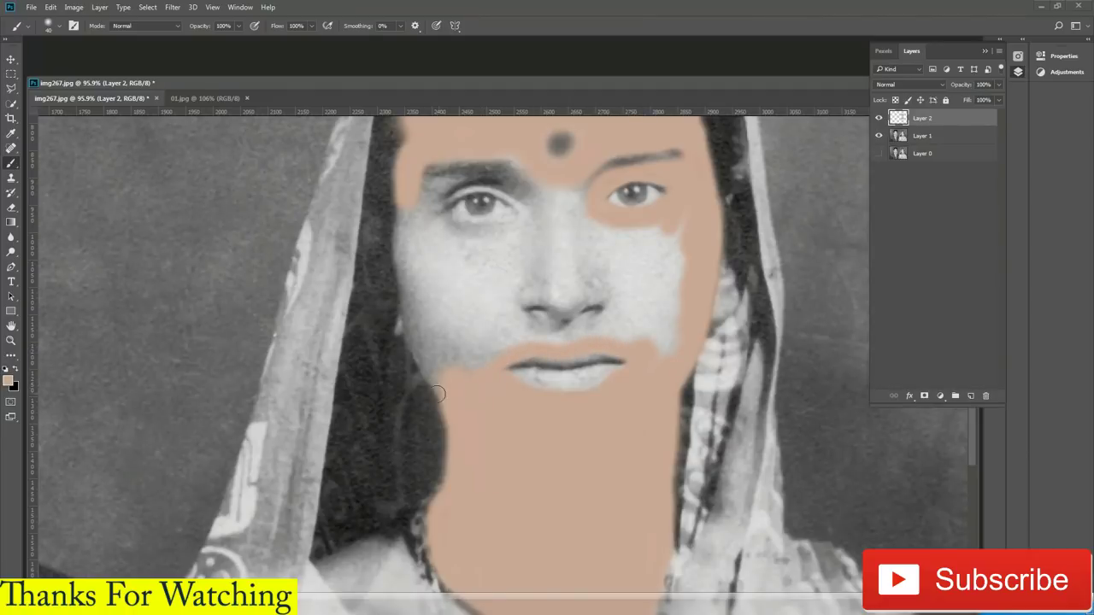
mouse_move(437, 393)
mouse_down()
mouse_move(403, 318)
mouse_move(402, 199)
mouse_move(523, 166)
mouse_up()
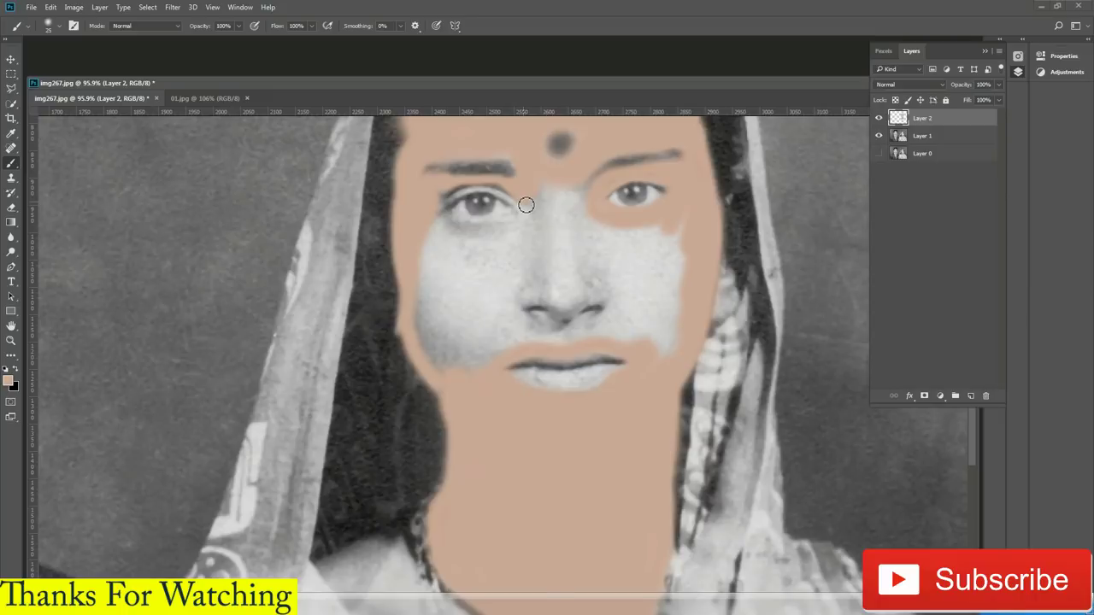
mouse_move(525, 206)
mouse_down()
mouse_move(451, 192)
mouse_move(501, 228)
mouse_move(444, 218)
mouse_move(454, 252)
mouse_move(423, 285)
mouse_move(420, 313)
mouse_move(469, 330)
mouse_move(520, 317)
mouse_move(491, 320)
mouse_move(478, 256)
mouse_move(456, 268)
mouse_move(526, 179)
mouse_move(505, 291)
mouse_move(562, 320)
mouse_move(598, 305)
mouse_move(564, 325)
mouse_up()
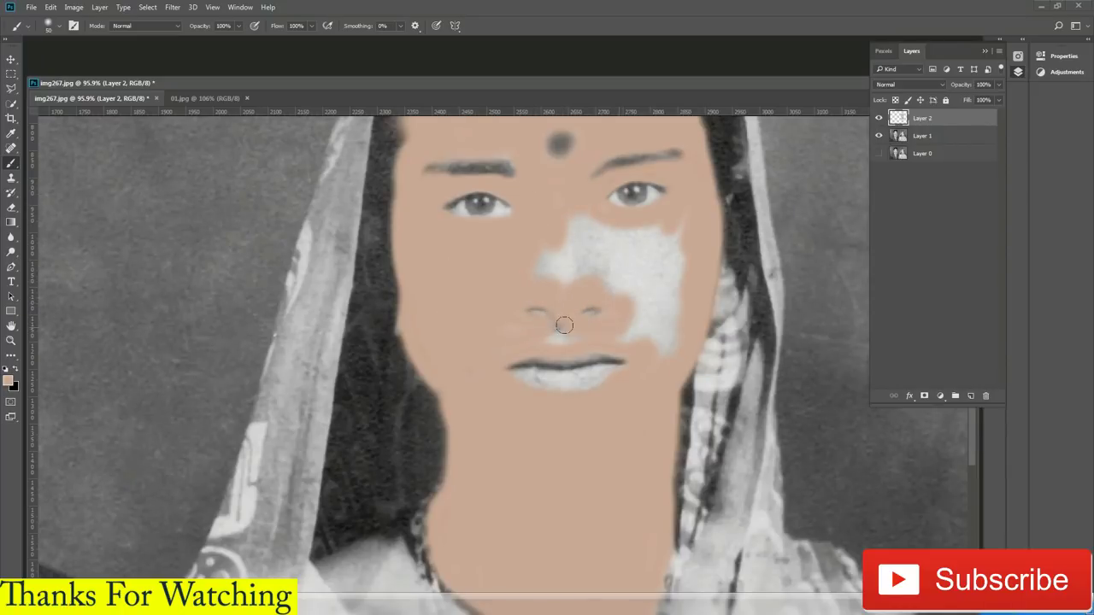
mouse_move(639, 340)
mouse_down()
mouse_move(664, 319)
mouse_move(659, 356)
mouse_move(633, 288)
mouse_move(572, 277)
mouse_move(659, 227)
mouse_move(625, 225)
mouse_move(550, 281)
mouse_up()
drag(579, 441, 581, 248)
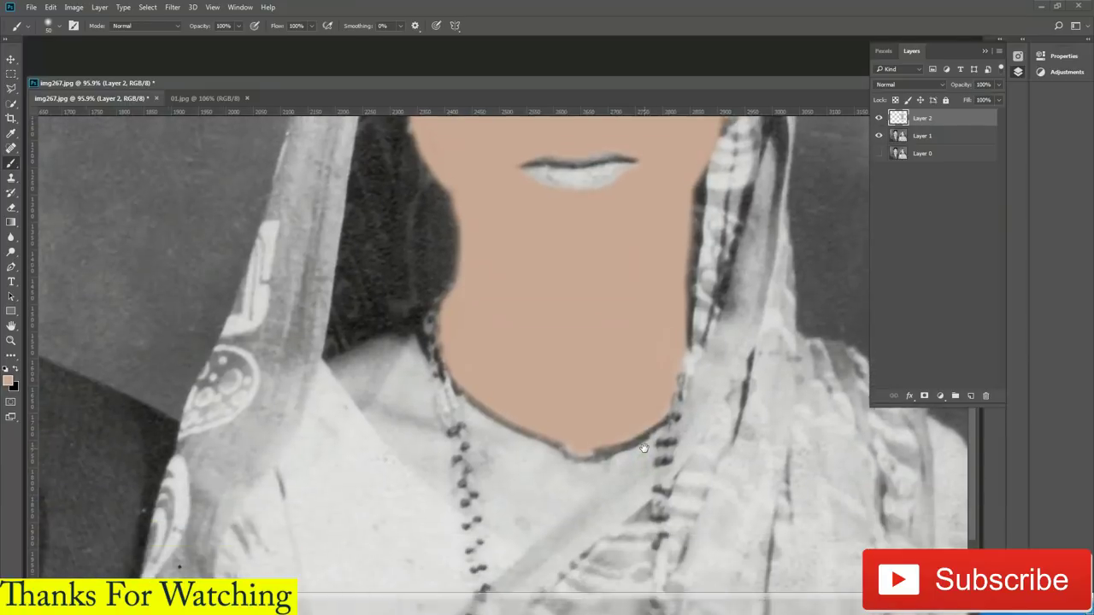
Paint skin tone over the area below the chin and the neckline, erasing overflow at the neckline tip
scroll(593, 480, down, 1)
drag(652, 439, 615, 463)
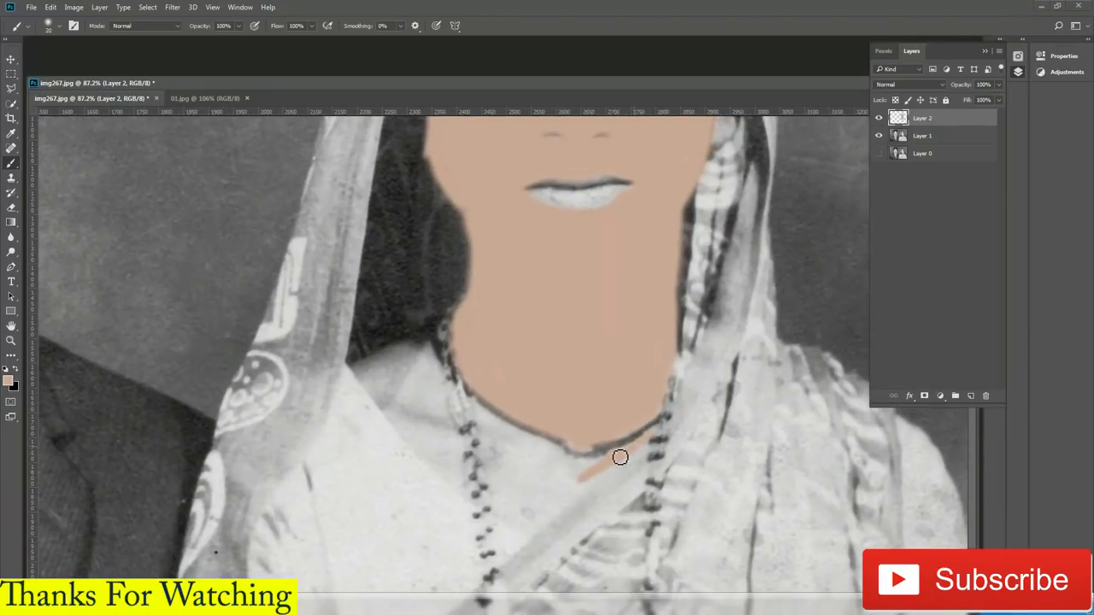
drag(552, 448, 475, 402)
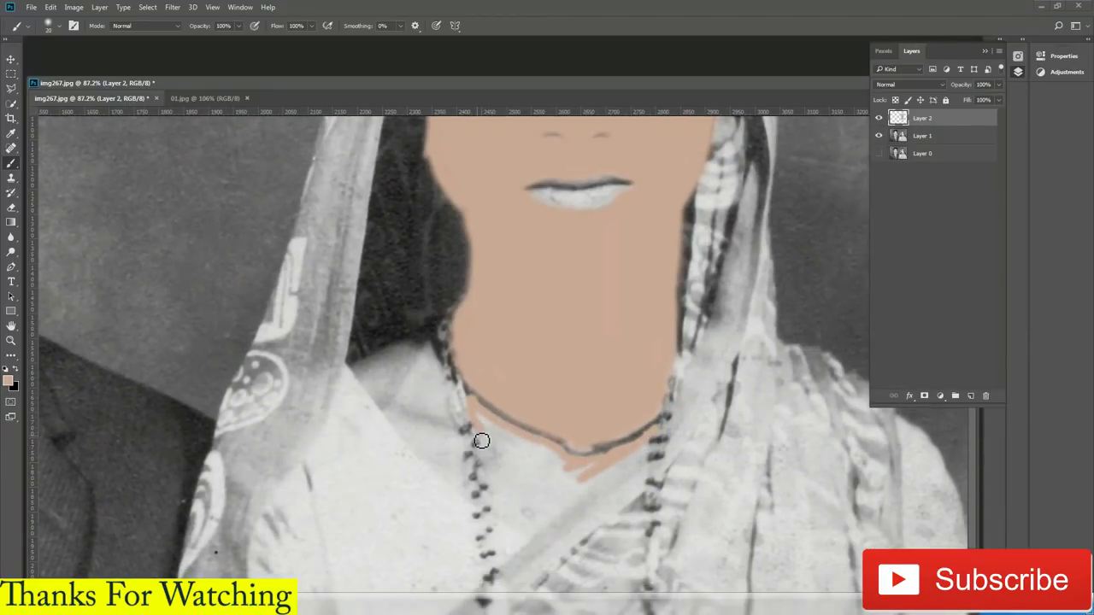
mouse_move(496, 475)
mouse_down()
mouse_move(510, 484)
mouse_move(513, 539)
mouse_move(628, 456)
mouse_up()
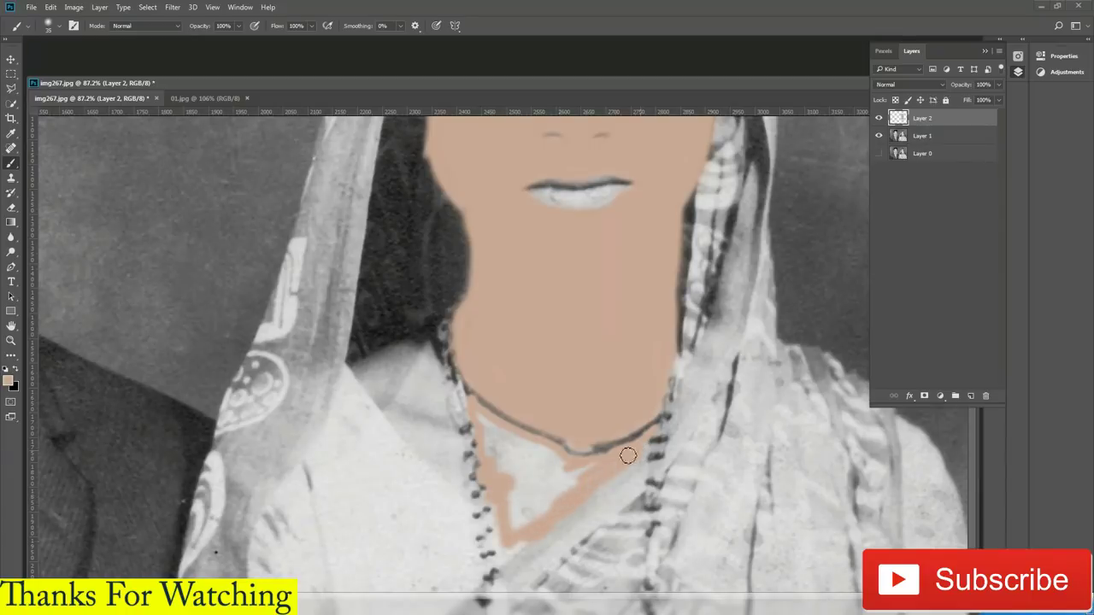
mouse_move(530, 544)
mouse_down()
mouse_move(554, 505)
mouse_move(501, 522)
mouse_up()
key(e)
key(])
mouse_move(564, 543)
mouse_down()
mouse_move(559, 459)
mouse_move(486, 443)
mouse_up()
key(b)
Paint the left shoulder beside the necklace and erase stray paint near the neckline
mouse_move(465, 500)
mouse_down()
mouse_move(453, 444)
mouse_move(359, 350)
mouse_move(439, 452)
mouse_move(355, 363)
mouse_up()
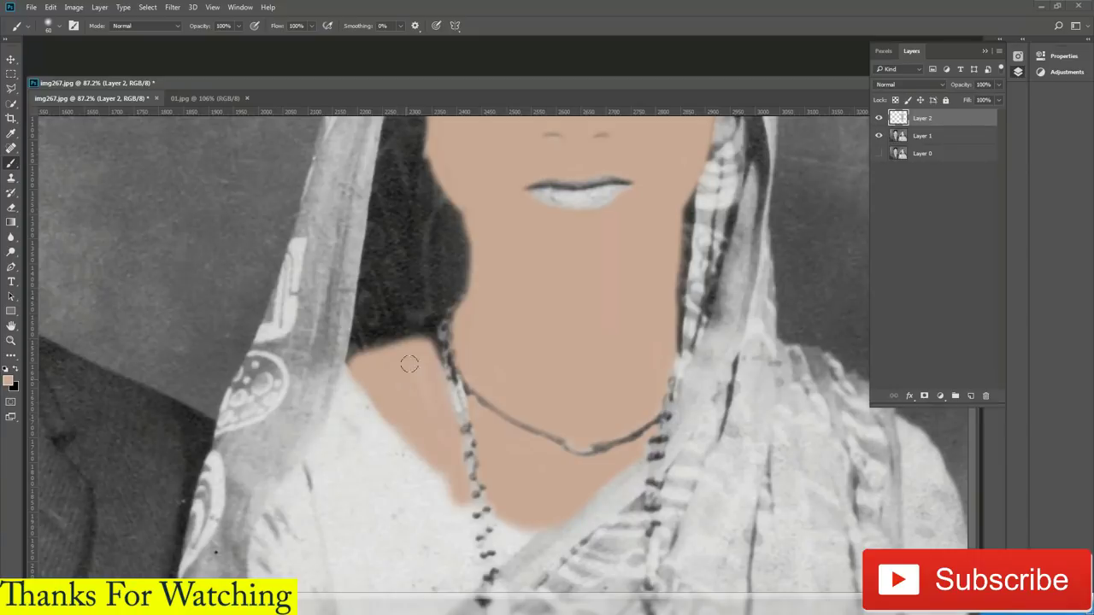
key(e)
drag(460, 506, 432, 466)
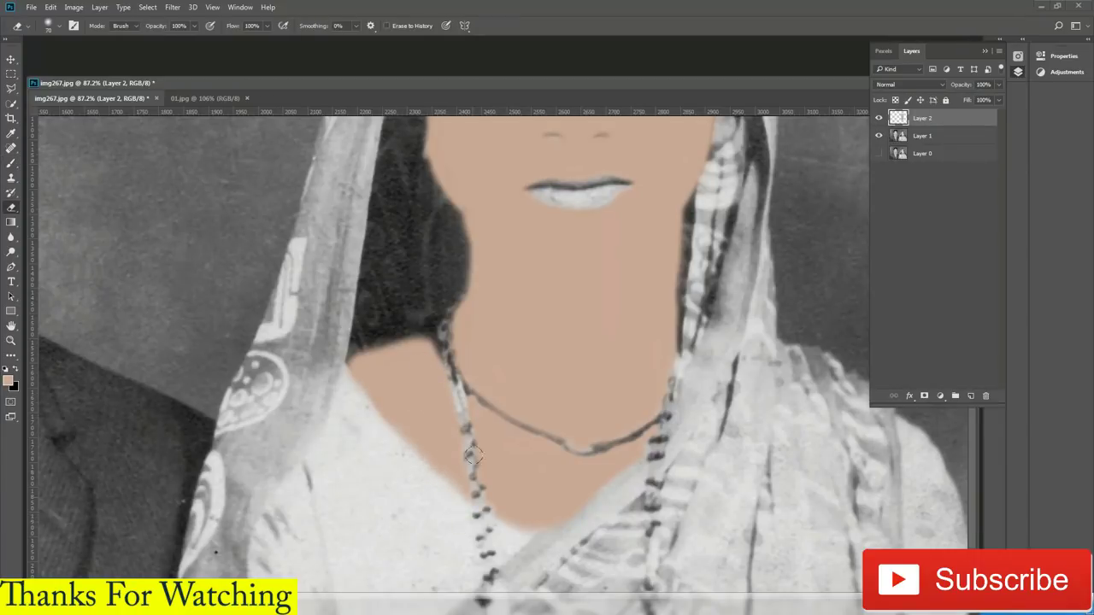
scroll(462, 512, down, 6)
scroll(620, 517, down, 2)
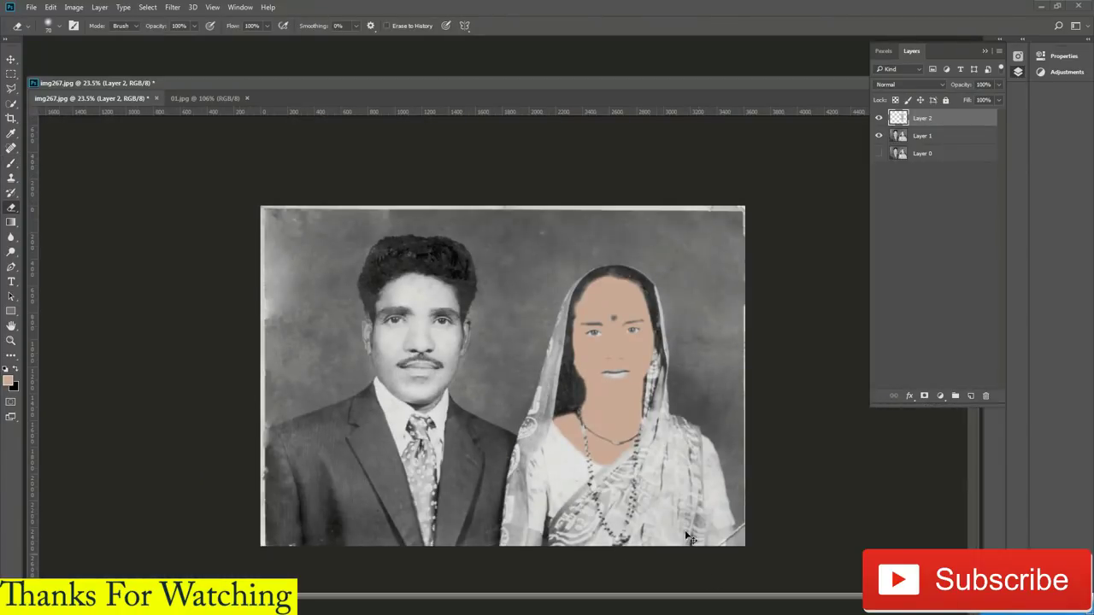
scroll(654, 463, up, 4)
scroll(655, 463, up, 2)
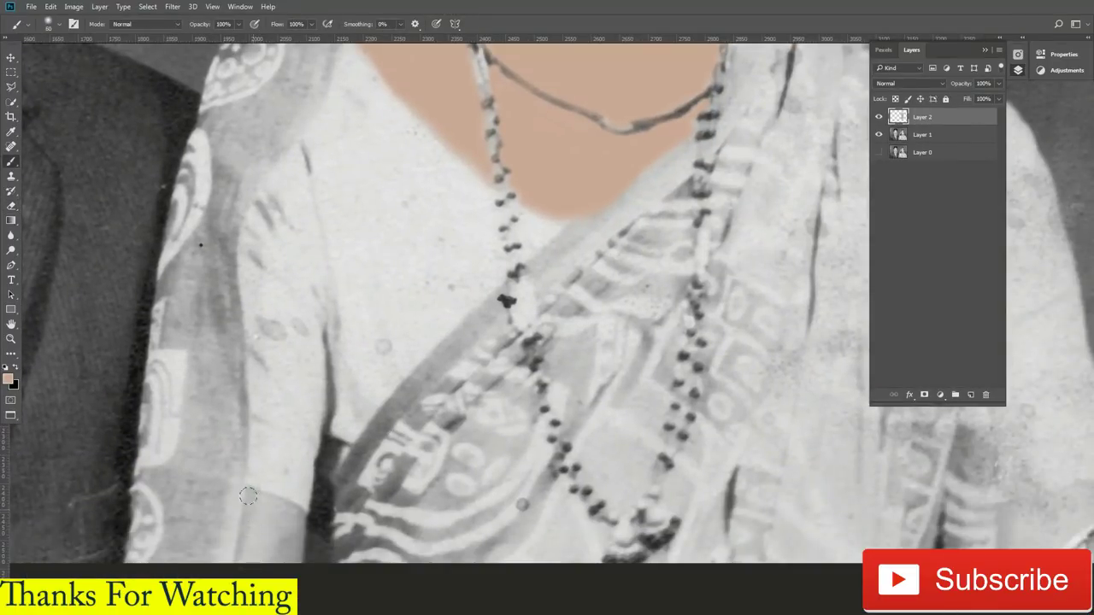
Paint skin tone over the woman's lower left arm and right forearm
mouse_move(255, 518)
mouse_down()
mouse_move(327, 522)
mouse_move(327, 502)
mouse_move(324, 518)
mouse_move(286, 492)
mouse_up()
key(b)
drag(852, 540, 556, 473)
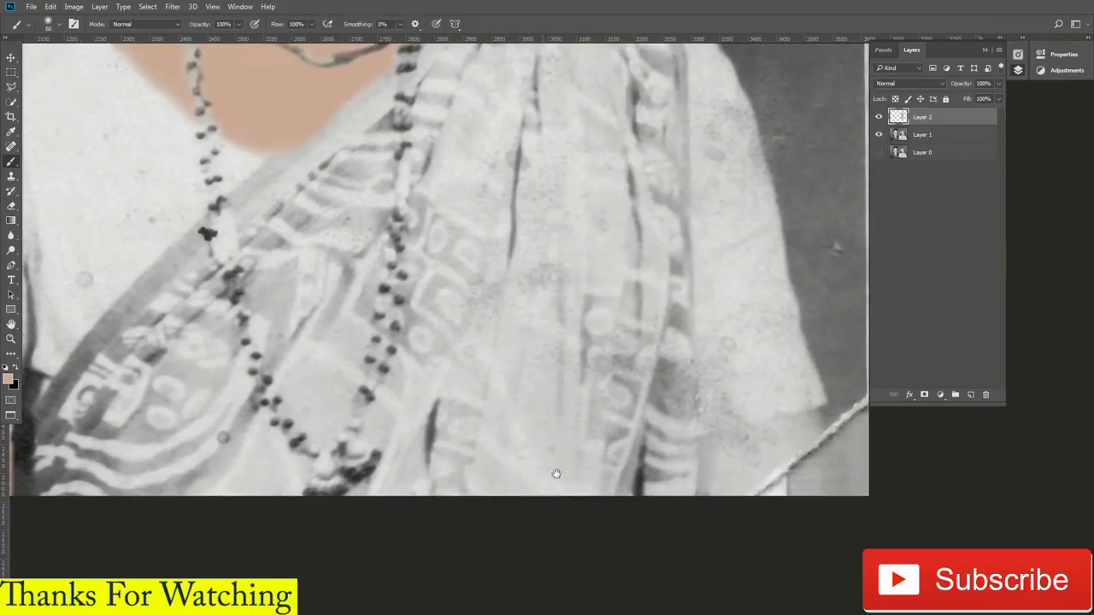
mouse_move(809, 416)
mouse_down()
mouse_move(737, 434)
mouse_move(716, 482)
mouse_move(728, 457)
mouse_up()
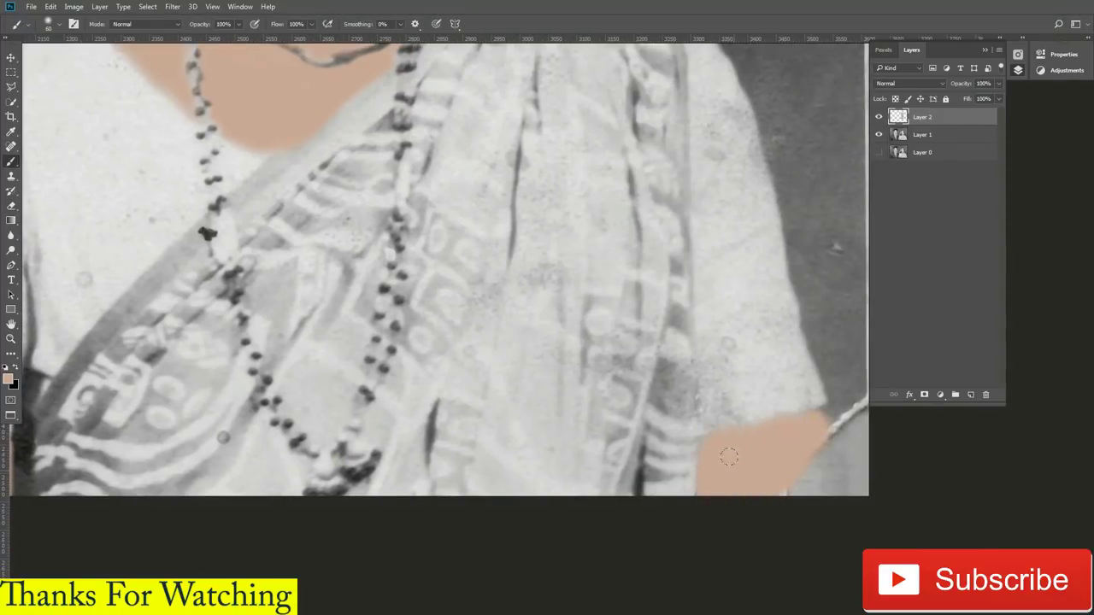
scroll(720, 483, down, 5)
scroll(464, 342, up, 3)
Paint skin tone over the man's left ear, jawline, chin and left cheek
scroll(310, 345, up, 2)
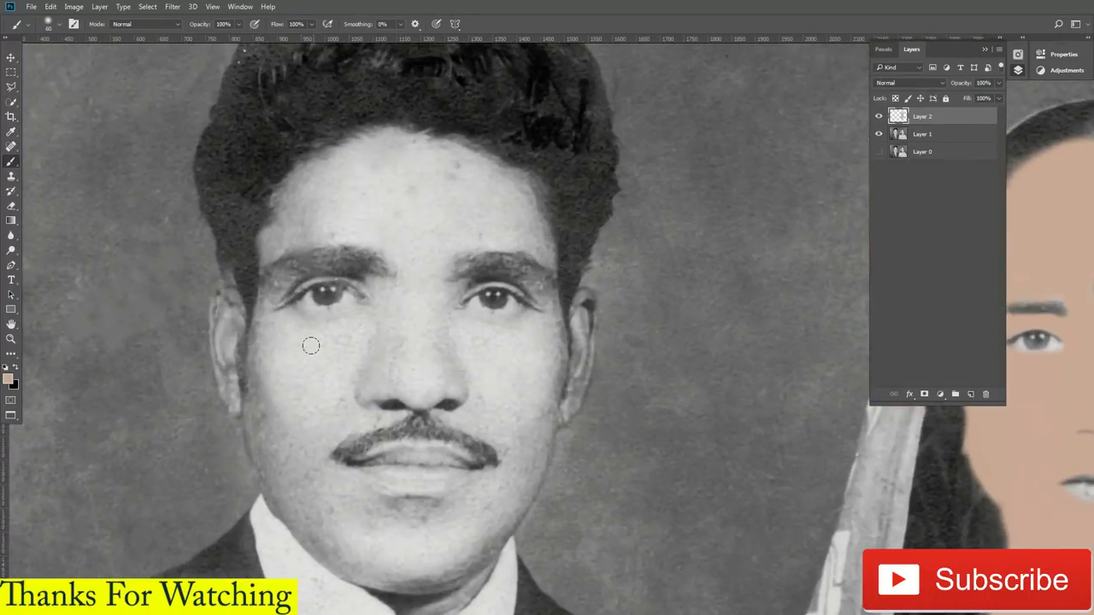
drag(221, 308, 241, 327)
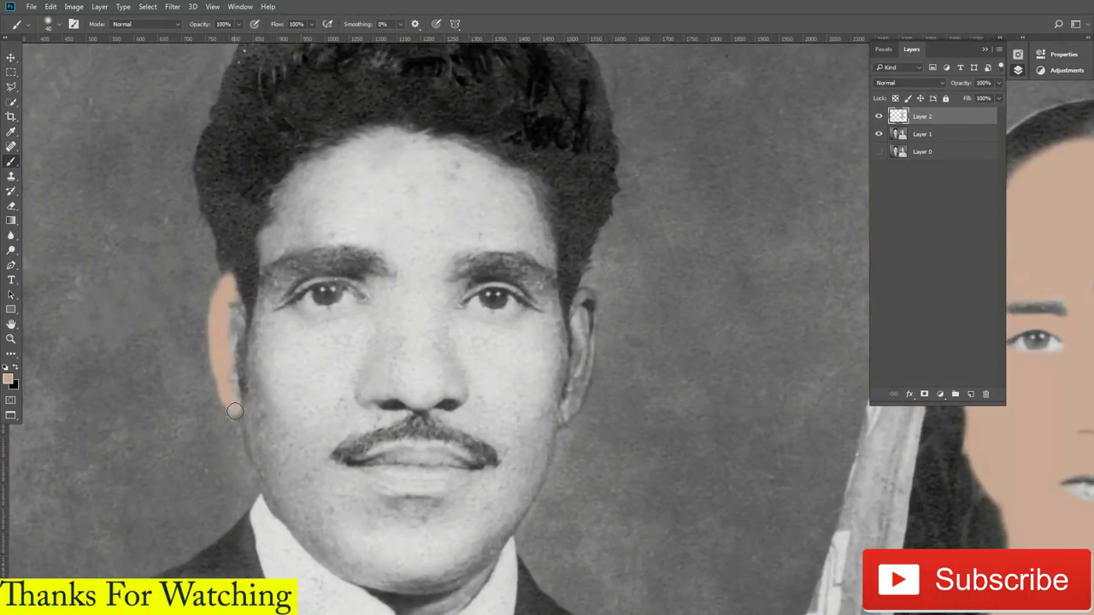
mouse_move(257, 376)
mouse_down()
mouse_move(248, 428)
mouse_move(266, 489)
mouse_move(333, 554)
mouse_move(451, 576)
mouse_up()
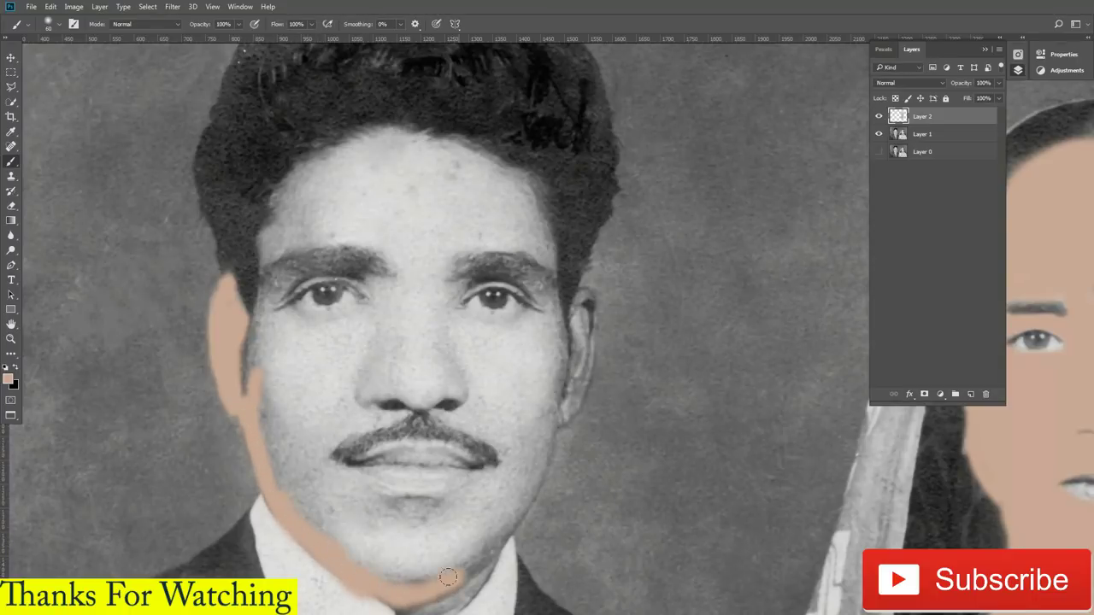
scroll(451, 576, down, 3)
drag(450, 457, 533, 367)
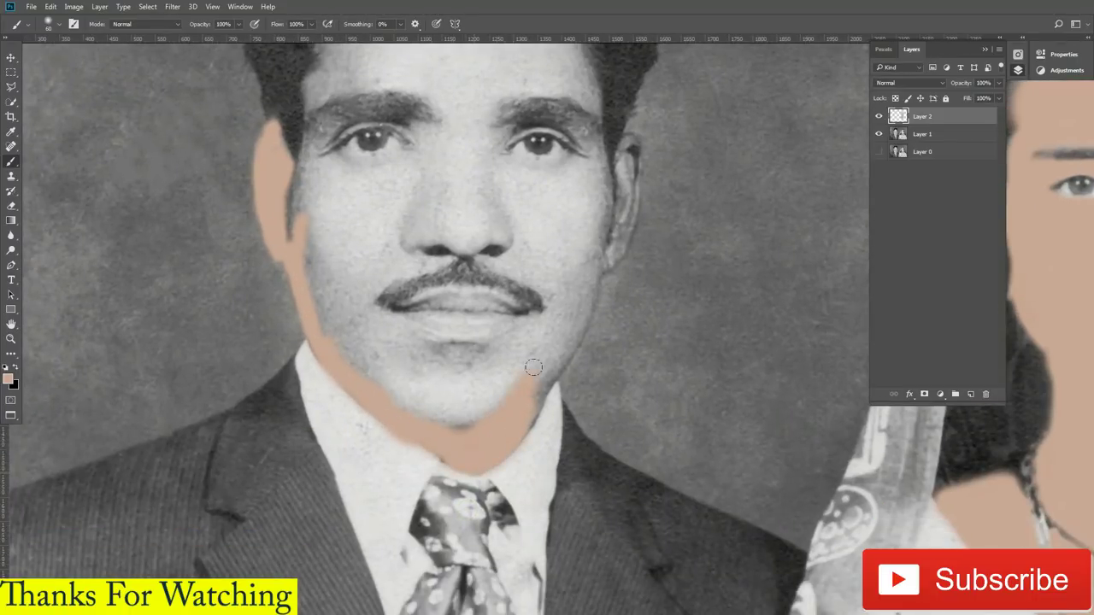
scroll(459, 486, up, 2)
drag(459, 486, 471, 464)
scroll(471, 464, up, 3)
mouse_move(453, 526)
mouse_down()
mouse_move(488, 402)
mouse_move(439, 476)
mouse_move(300, 467)
mouse_move(415, 520)
mouse_move(312, 532)
mouse_move(293, 505)
mouse_move(256, 495)
mouse_up()
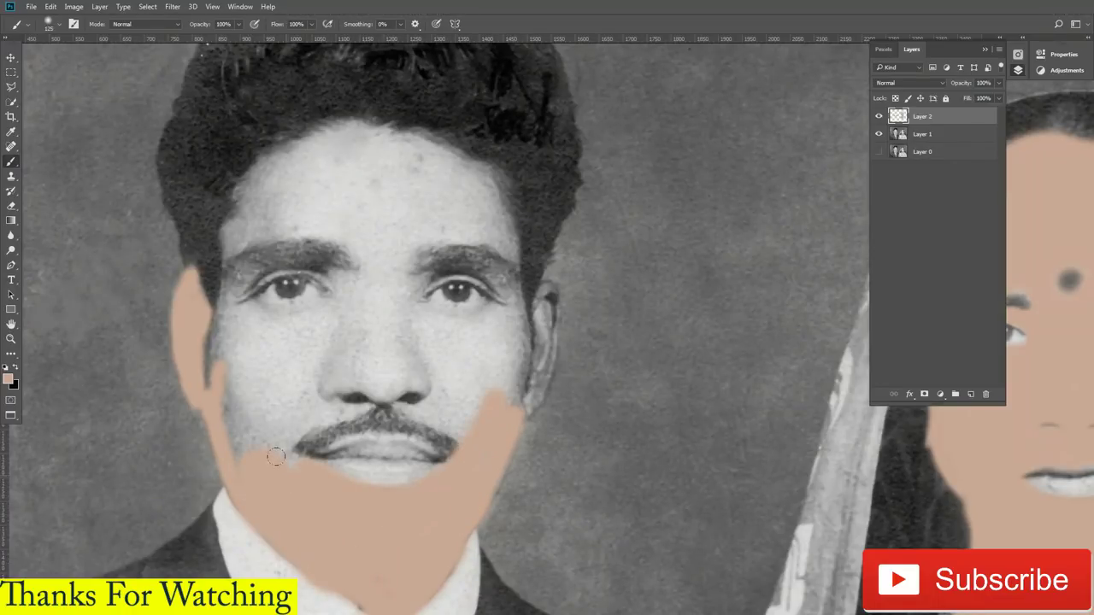
mouse_move(275, 457)
mouse_down()
mouse_move(218, 291)
mouse_move(214, 378)
mouse_move(291, 305)
mouse_move(274, 342)
mouse_move(293, 419)
mouse_move(465, 425)
mouse_up()
With a smaller brush, colour above the mustache, the nose, between the brows, the right cheek and the right ear
key(bracketleft)
key(bracketleft)
key(bracketleft)
key(bracketleft)
key(bracketleft)
key(bracketleft)
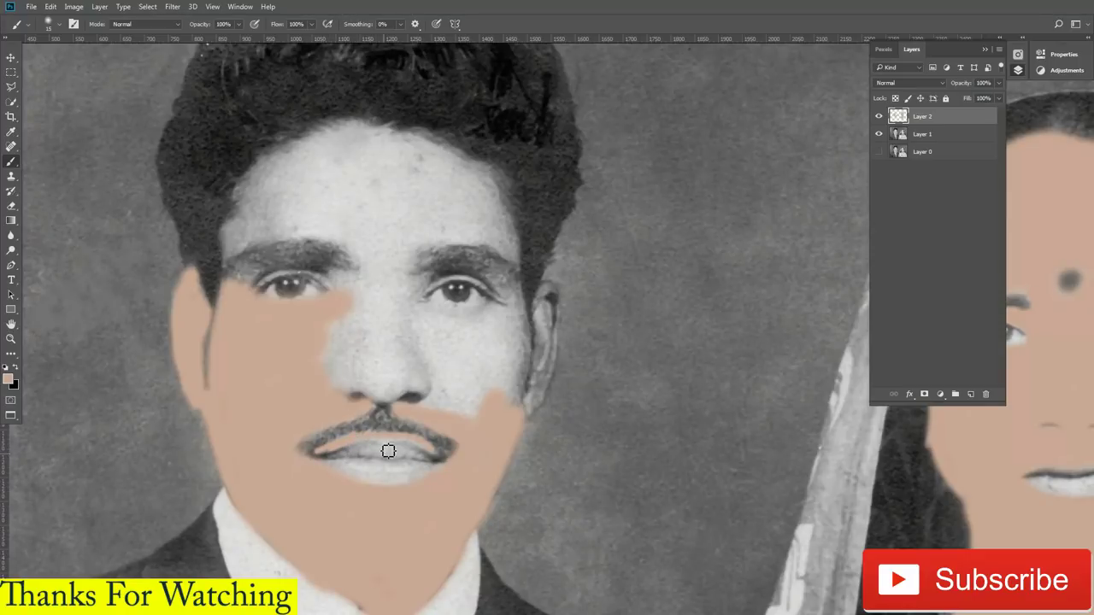
drag(406, 407, 415, 388)
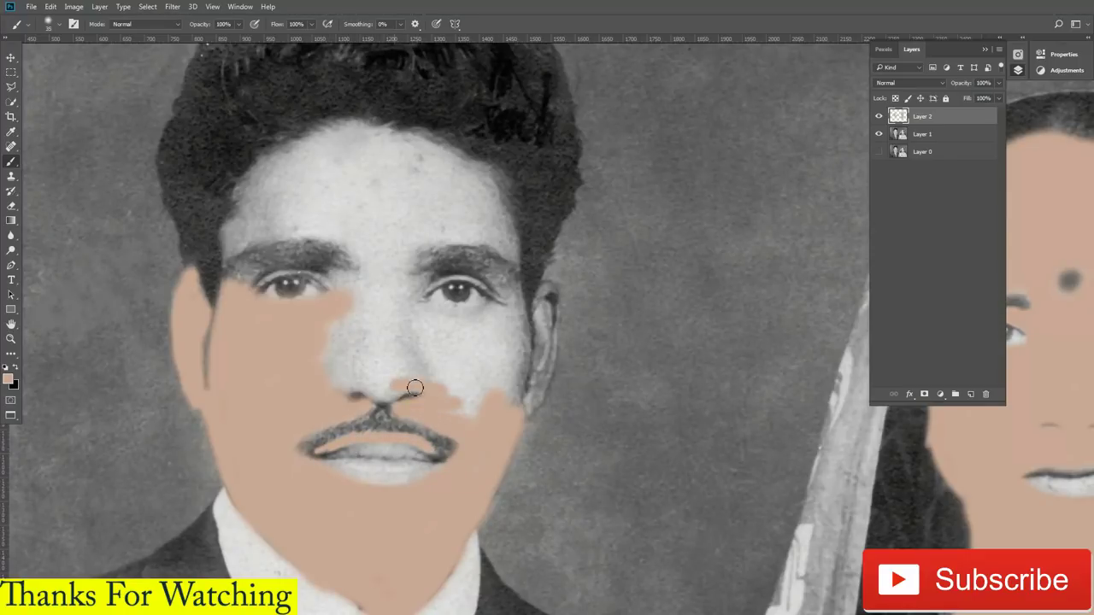
mouse_move(328, 381)
mouse_down()
mouse_move(354, 366)
mouse_move(340, 276)
mouse_move(253, 281)
mouse_move(224, 243)
mouse_move(256, 158)
mouse_move(289, 143)
mouse_move(506, 187)
mouse_move(398, 268)
mouse_move(325, 236)
mouse_move(239, 229)
mouse_move(327, 146)
mouse_move(244, 200)
mouse_move(254, 227)
mouse_move(487, 198)
mouse_move(313, 211)
mouse_up()
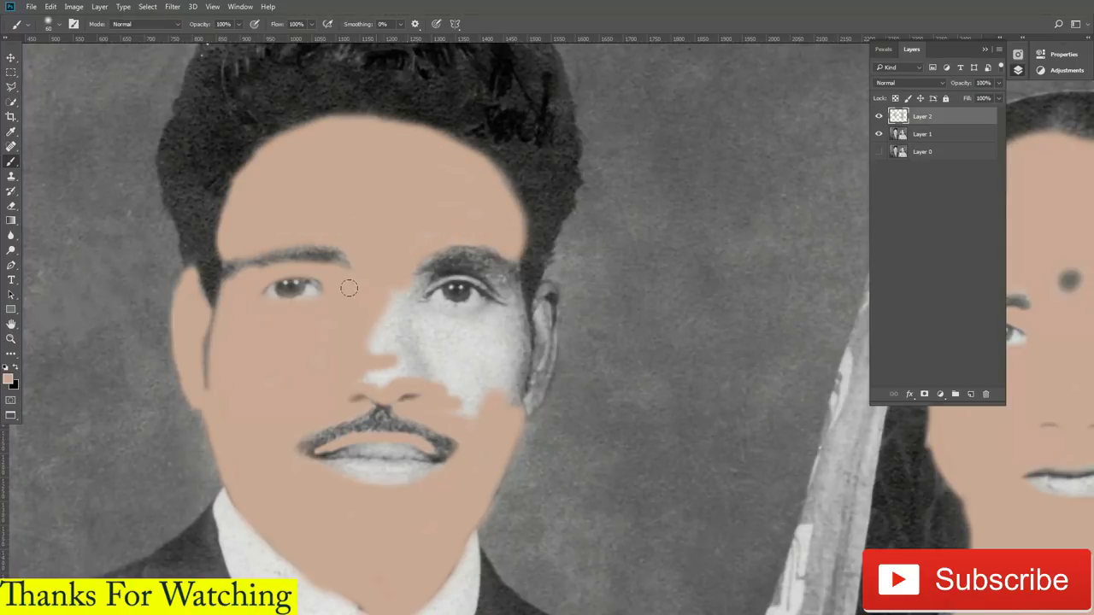
mouse_move(349, 288)
mouse_down()
mouse_move(398, 348)
mouse_move(408, 237)
mouse_move(501, 278)
mouse_move(520, 385)
mouse_move(500, 408)
mouse_move(461, 405)
mouse_up()
mouse_move(423, 370)
mouse_down()
mouse_move(453, 389)
mouse_move(491, 334)
mouse_move(426, 309)
mouse_up()
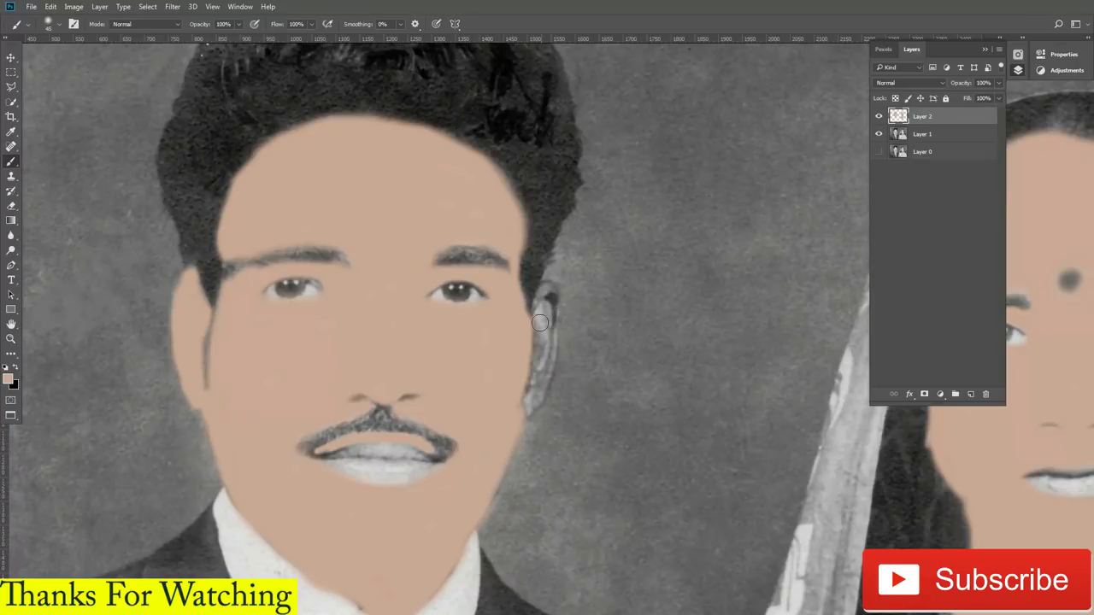
mouse_move(539, 322)
mouse_down()
mouse_move(551, 295)
mouse_move(534, 402)
mouse_move(531, 355)
mouse_up()
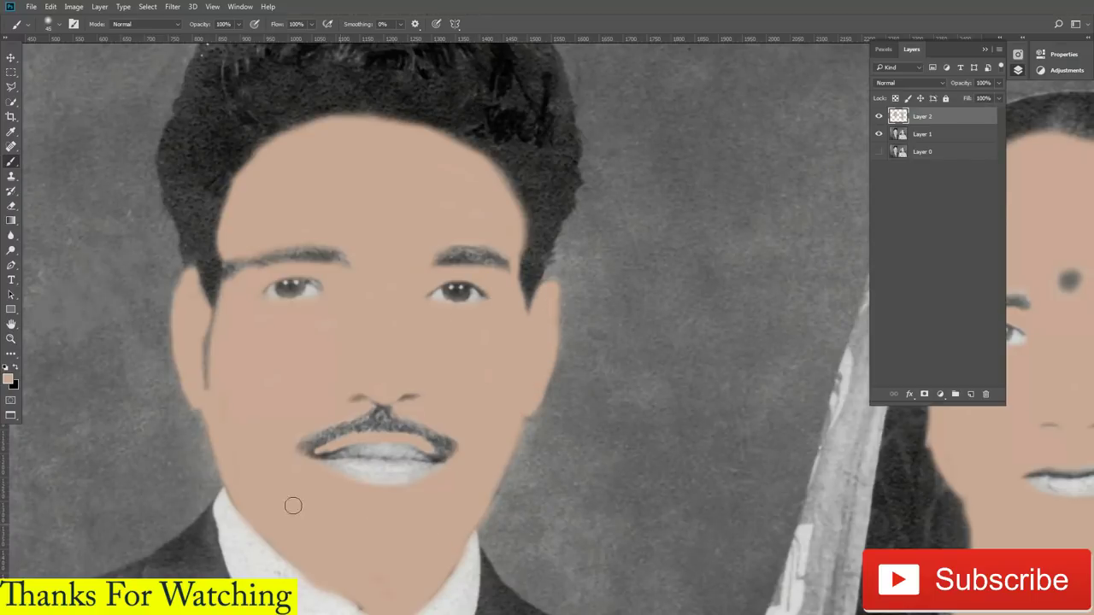
scroll(310, 420, down, 3)
scroll(330, 446, up, 2)
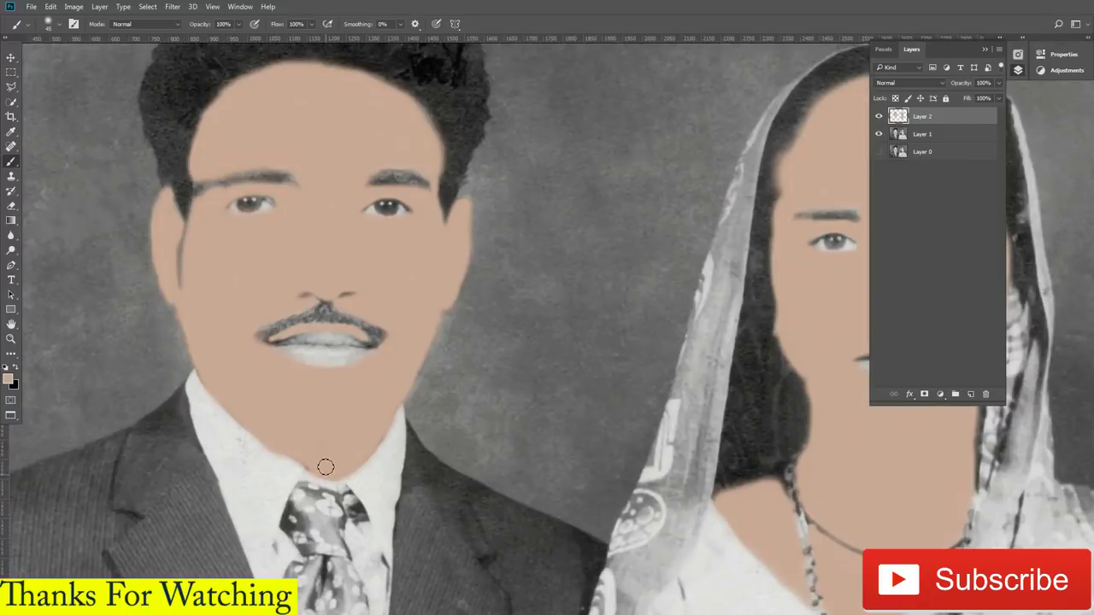
Set Layer 2 to Overlay at 78% opacity, then add an empty Layer 3 above Layer 1
click(908, 83)
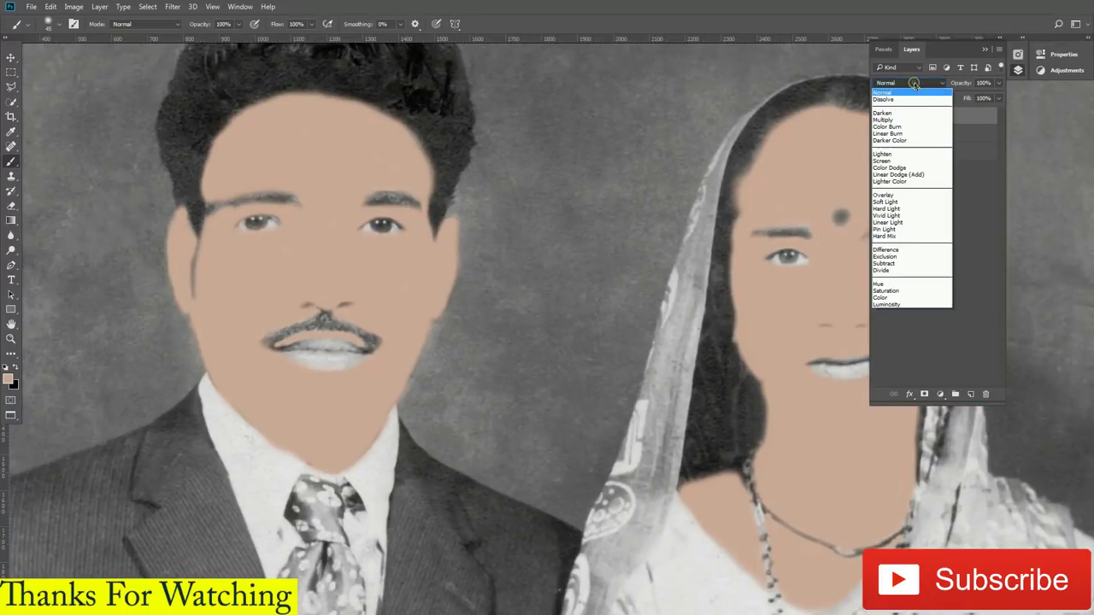
click(894, 198)
drag(992, 99, 979, 101)
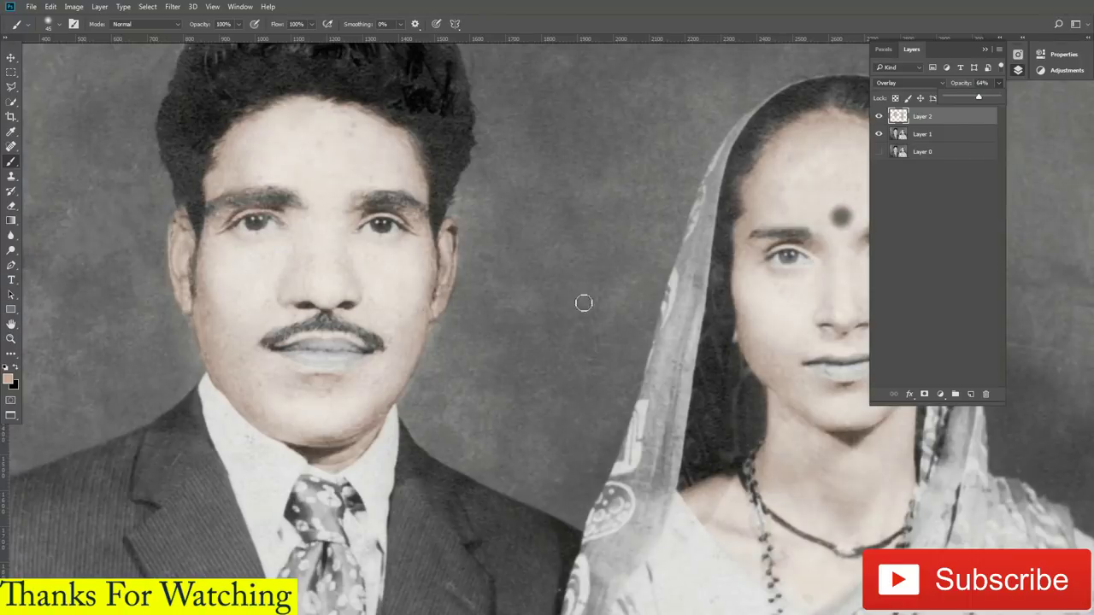
drag(989, 101, 987, 101)
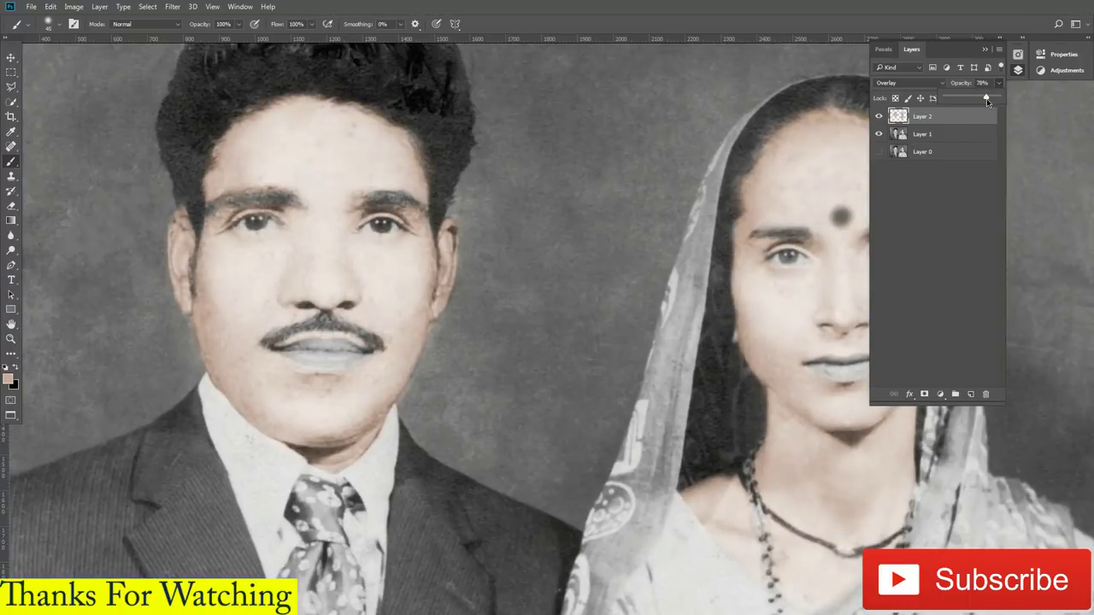
click(944, 135)
click(971, 394)
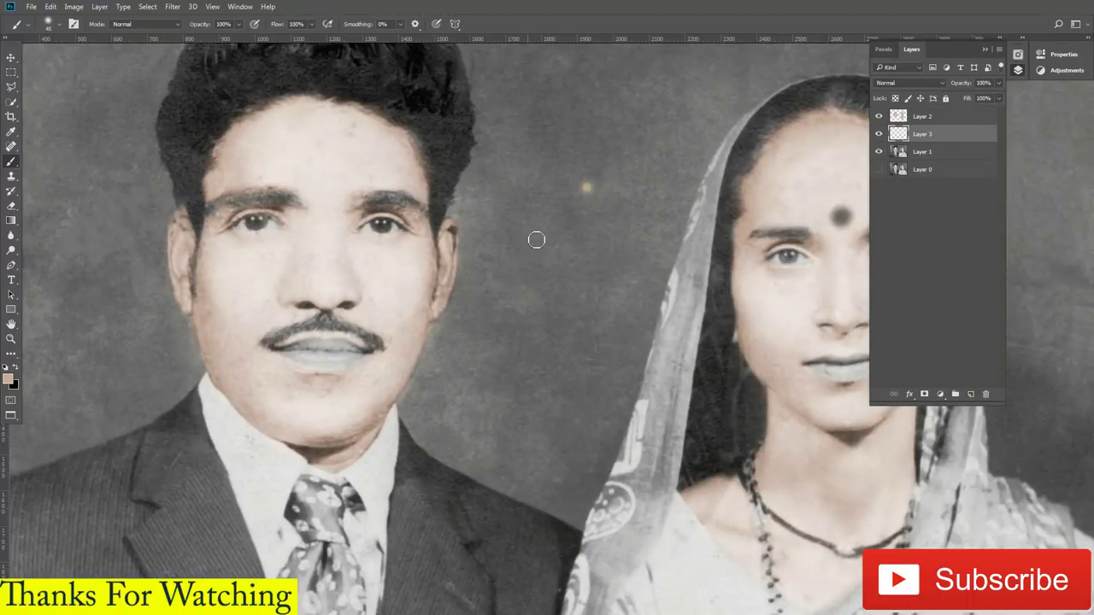
Check the foreground colour picker without changing the colour and return to the Brush
click(9, 381)
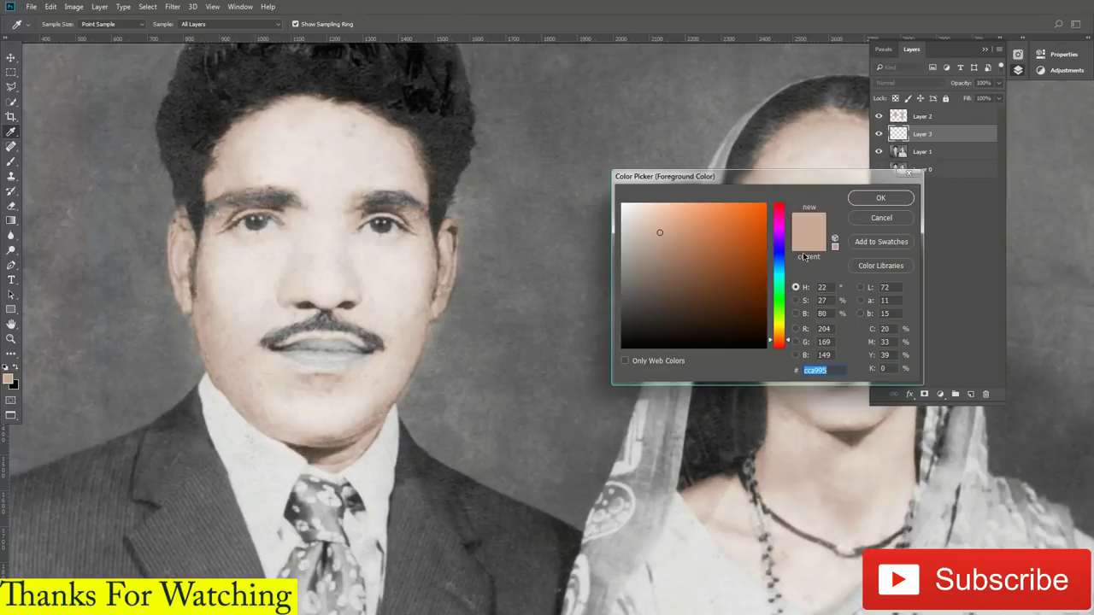
click(881, 218)
scroll(396, 264, down, 3)
scroll(396, 264, up, 2)
scroll(383, 349, down, 2)
scroll(320, 438, up, 1)
key(b)
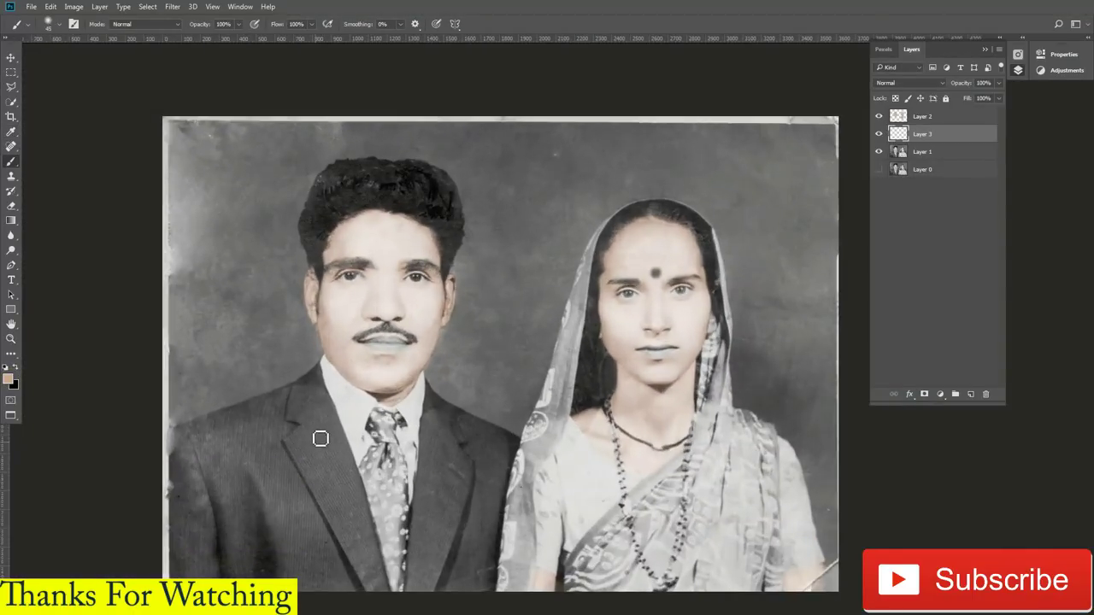
scroll(320, 439, up, 1)
Try a dark brown as the foreground painting colour
click(10, 380)
click(689, 296)
click(667, 296)
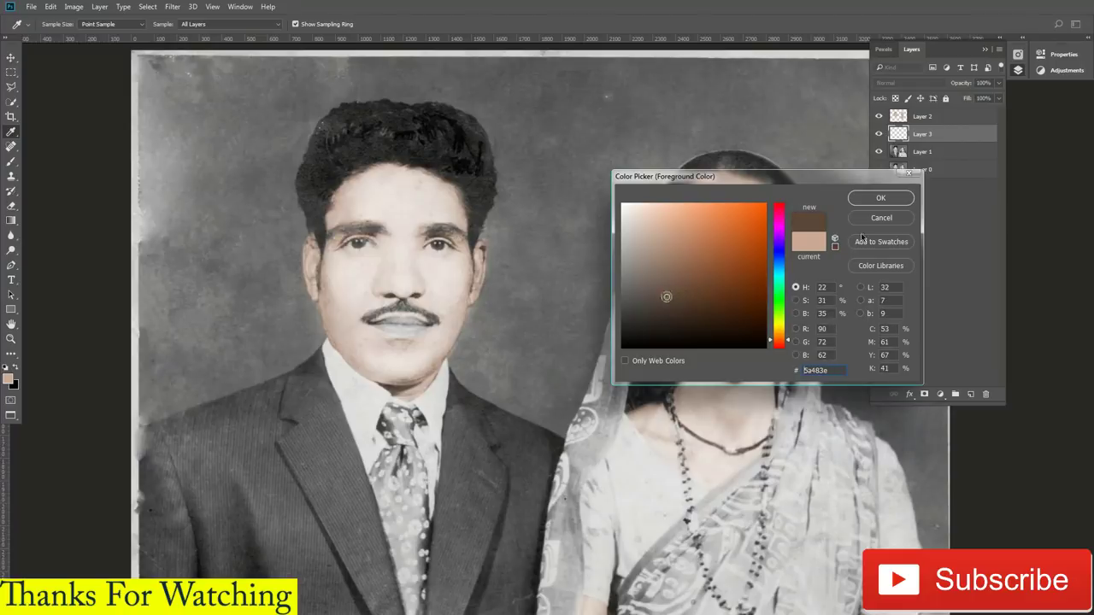
click(880, 198)
scroll(305, 415, down, 1)
scroll(300, 383, up, 1)
scroll(308, 359, up, 2)
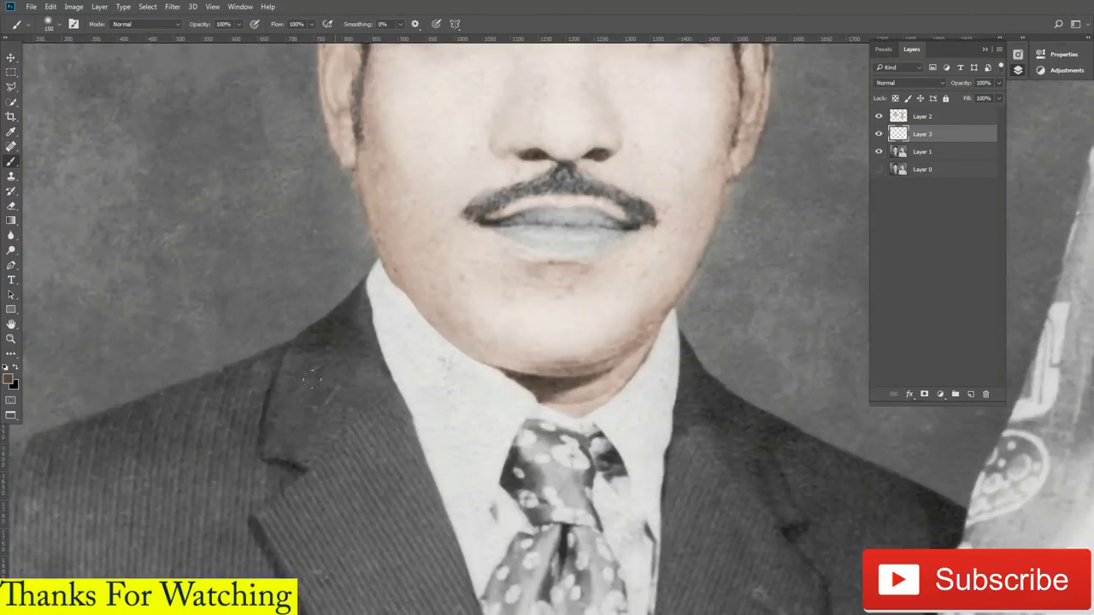
scroll(325, 342, down, 1)
scroll(327, 372, down, 1)
Change the foreground painting colour to a dark blue
click(10, 380)
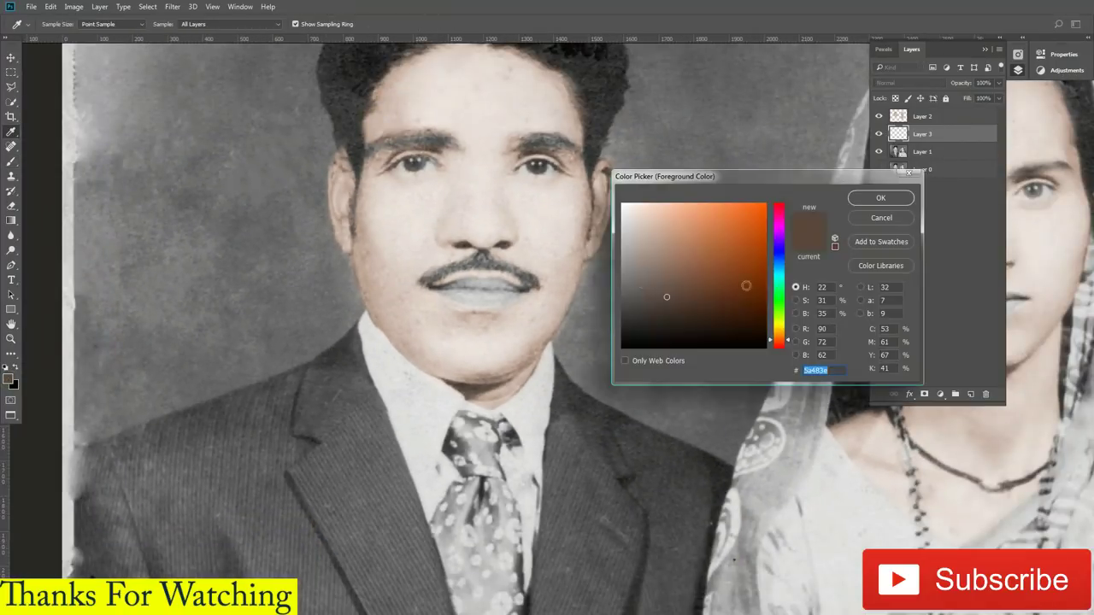
click(779, 252)
click(706, 275)
click(882, 198)
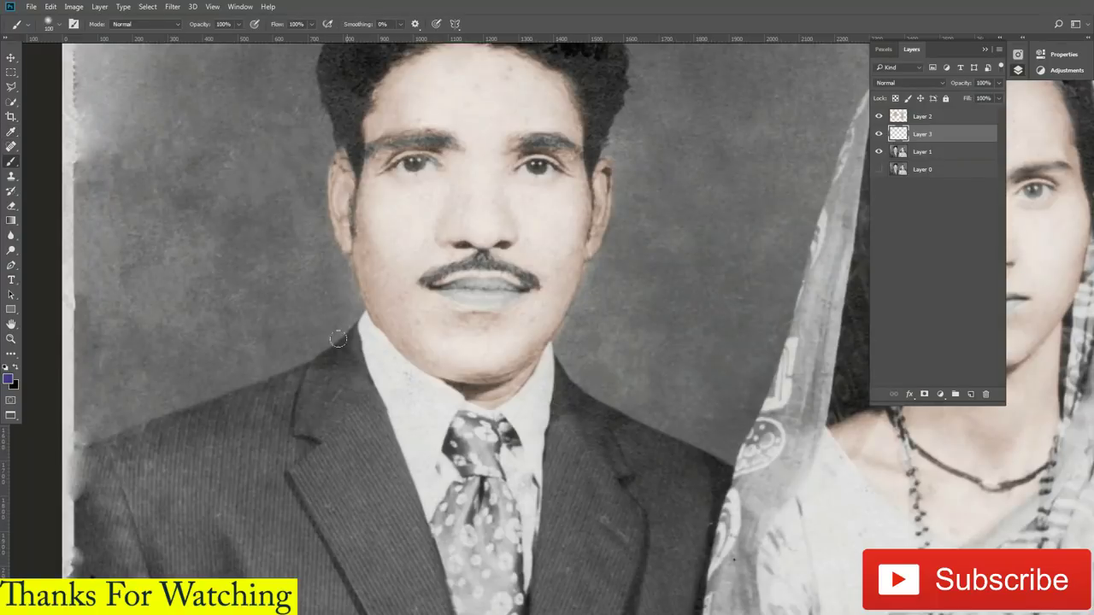
scroll(342, 342, up, 2)
scroll(354, 325, down, 1)
scroll(385, 359, down, 1)
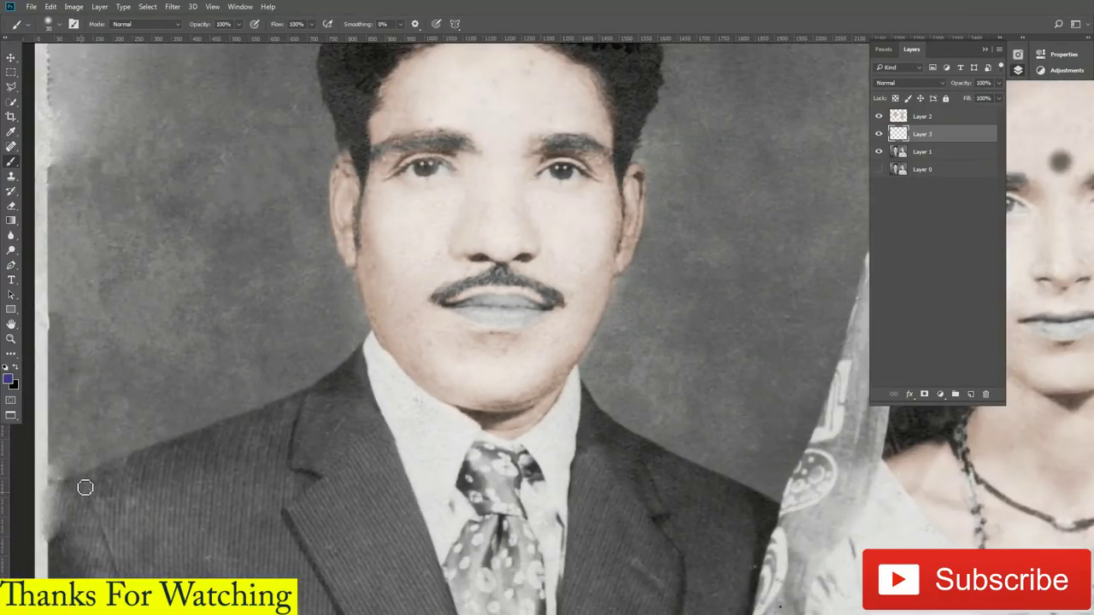
scroll(84, 488, down, 1)
key(l)
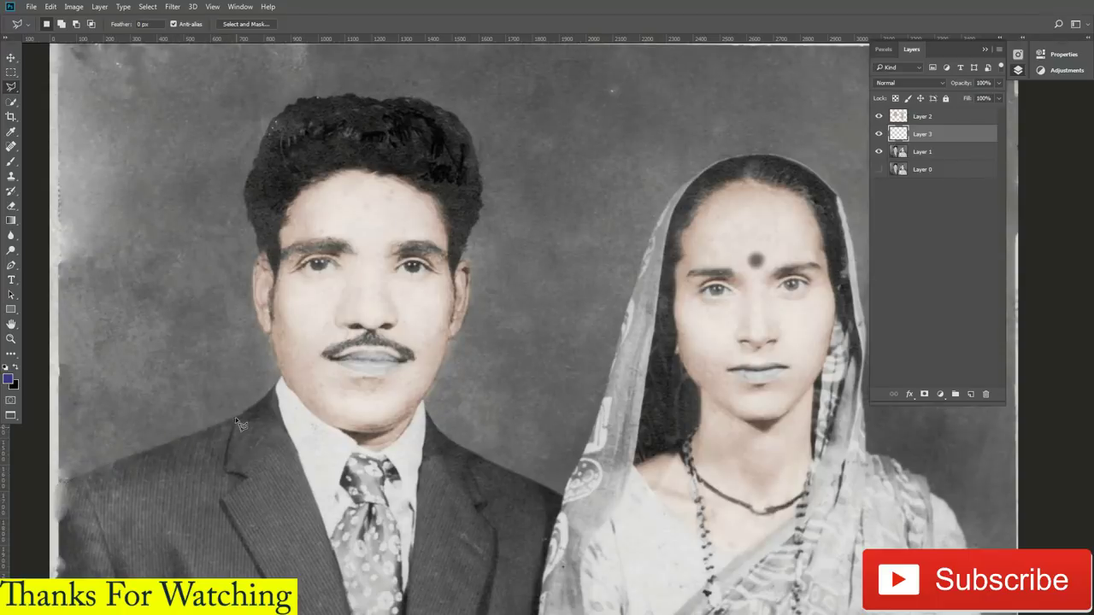
scroll(241, 425, up, 5)
Begin a polygonal lasso outline of the suit from the left shoulder along the collar
click(170, 383)
scroll(598, 239, up, 2)
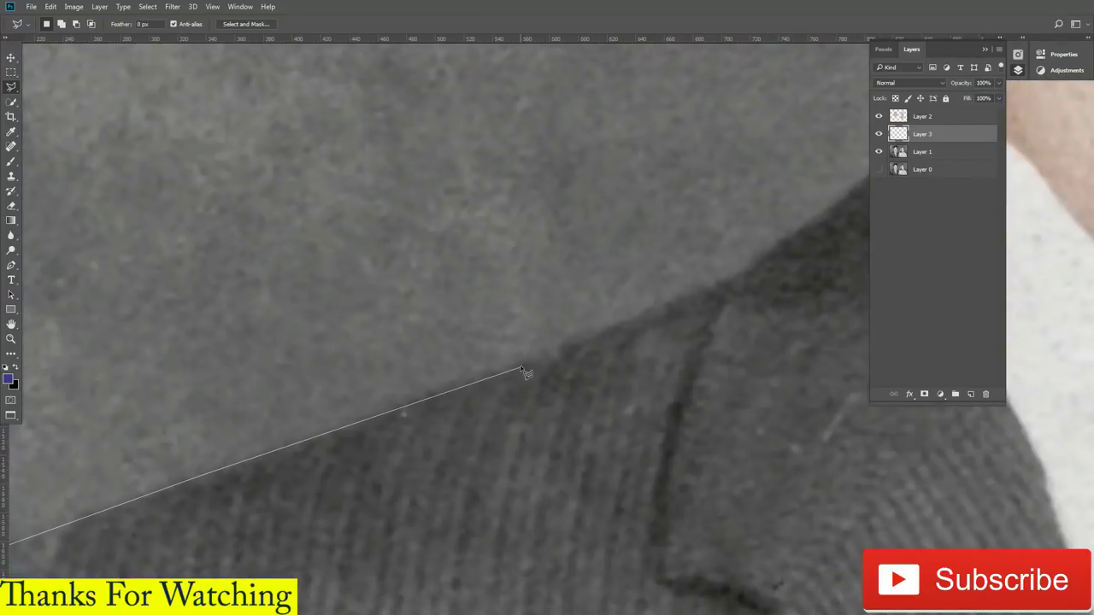
click(524, 371)
click(341, 519)
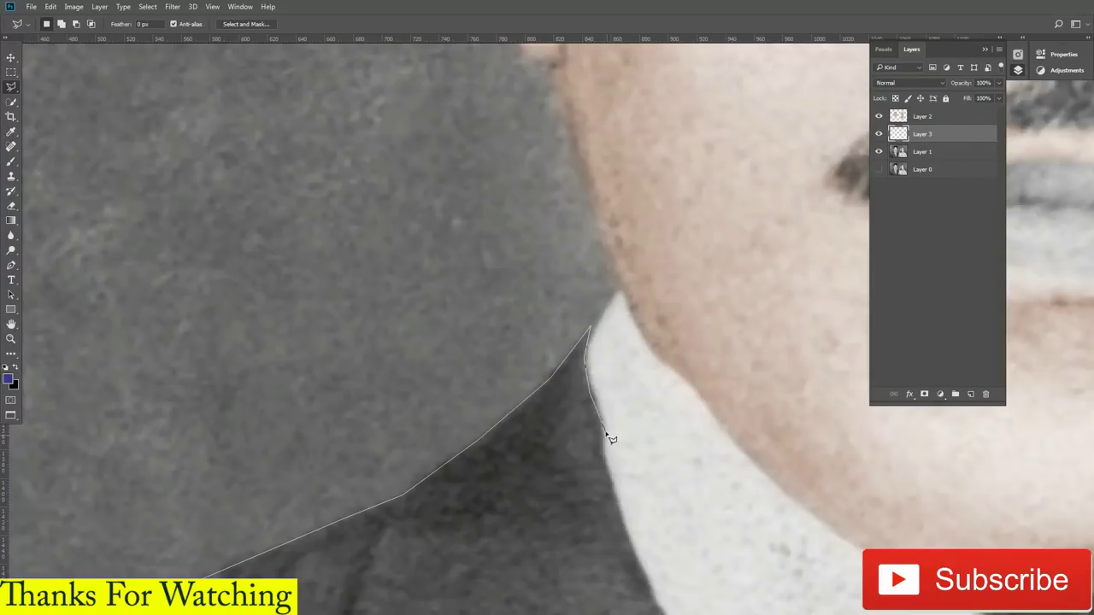
key(ctrl+minus)
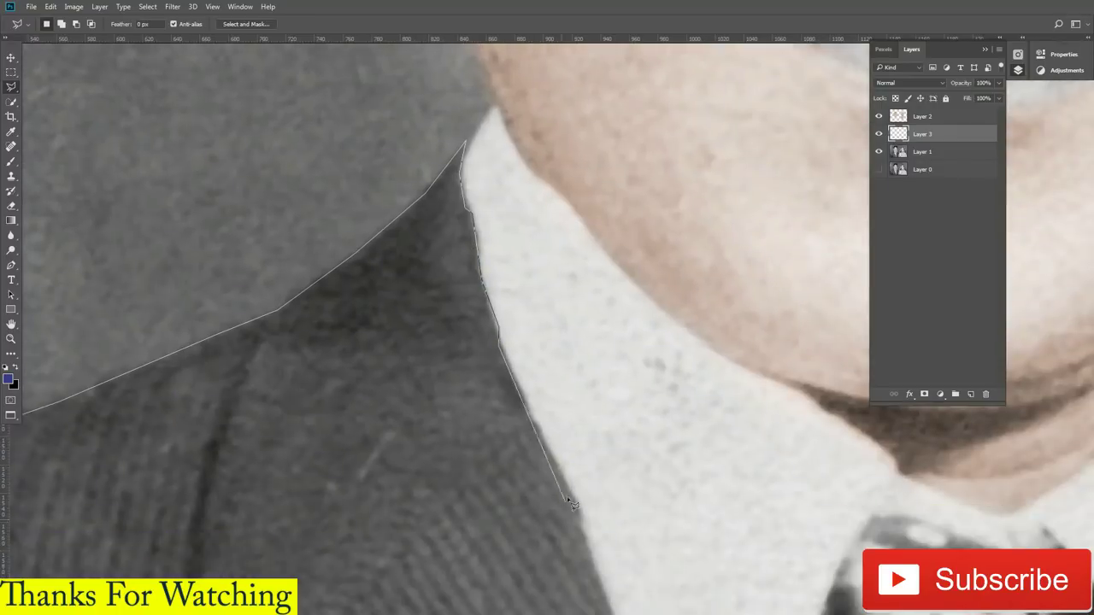
click(567, 497)
key(ctrl+plus)
key(ctrl+minus)
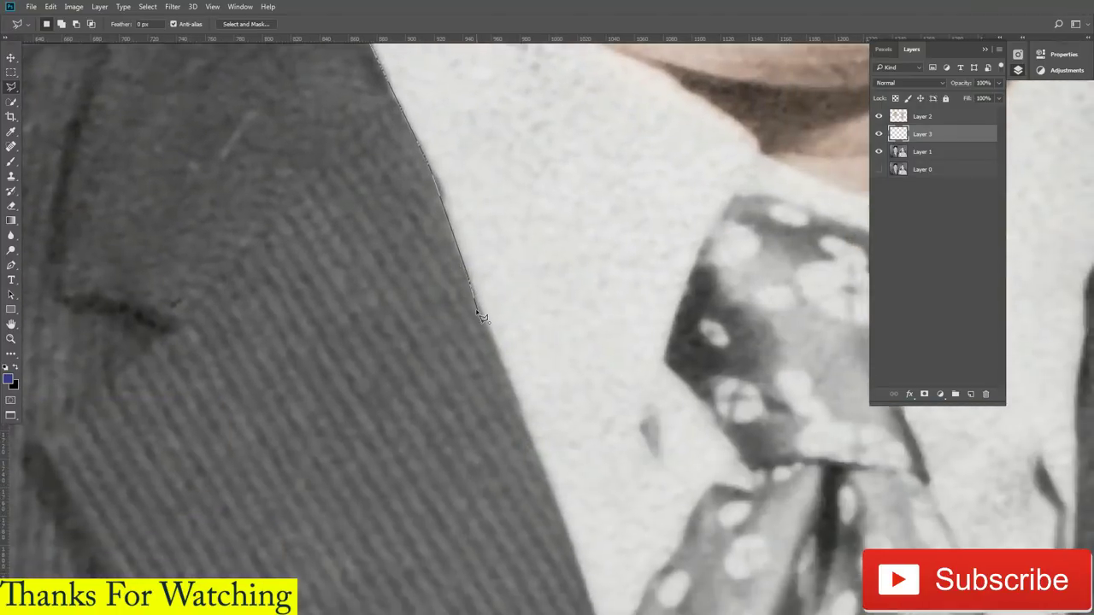
key(ctrl+minus)
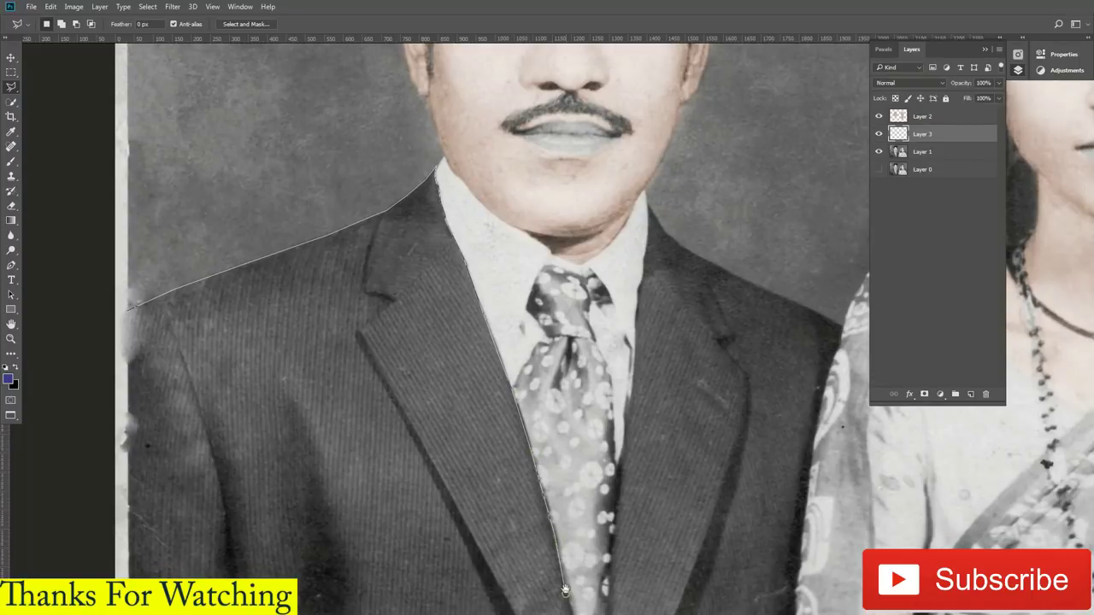
scroll(545, 504, down, 3)
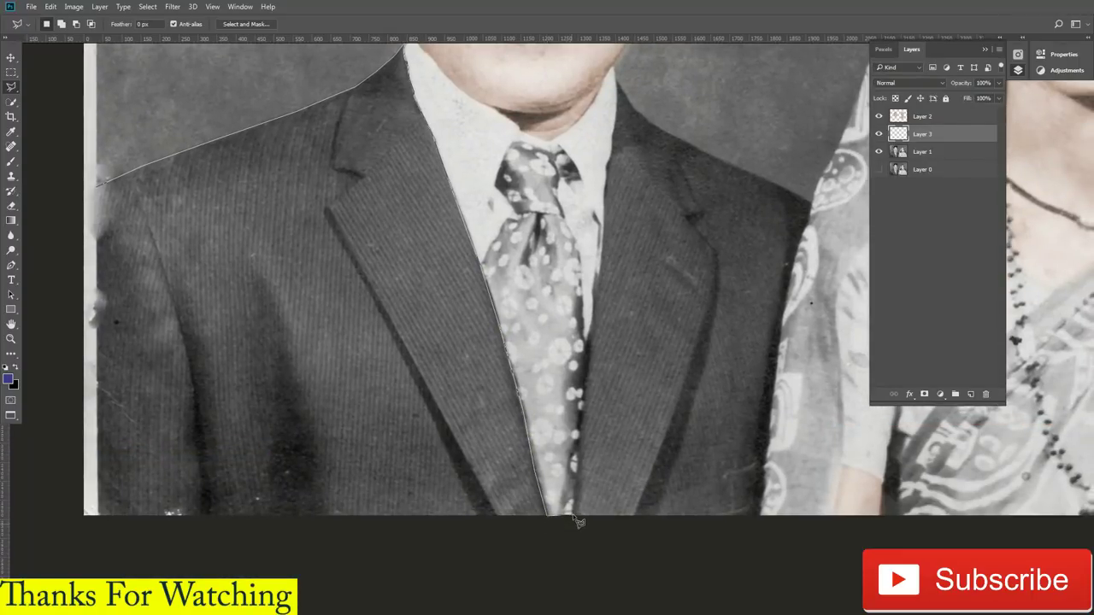
Finish the suit outline past the tie, right collar, right shoulder and bottom edge
click(587, 362)
click(618, 83)
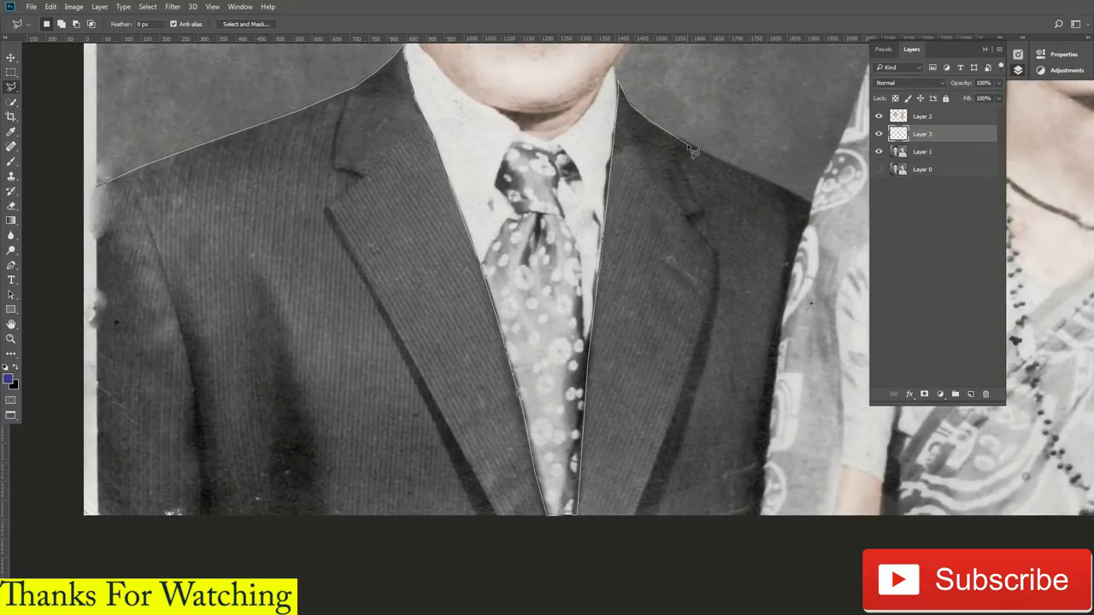
click(797, 196)
click(759, 514)
click(103, 515)
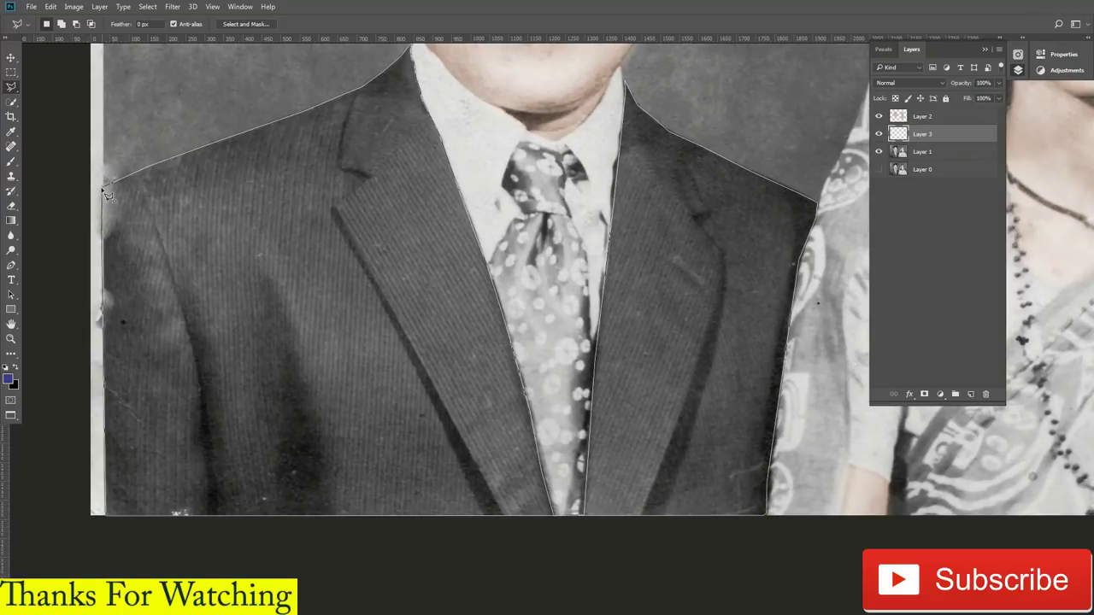
click(103, 183)
Brush the selected suit area solid dark blue
key(b)
key(ctrl+minus)
drag(285, 200, 598, 256)
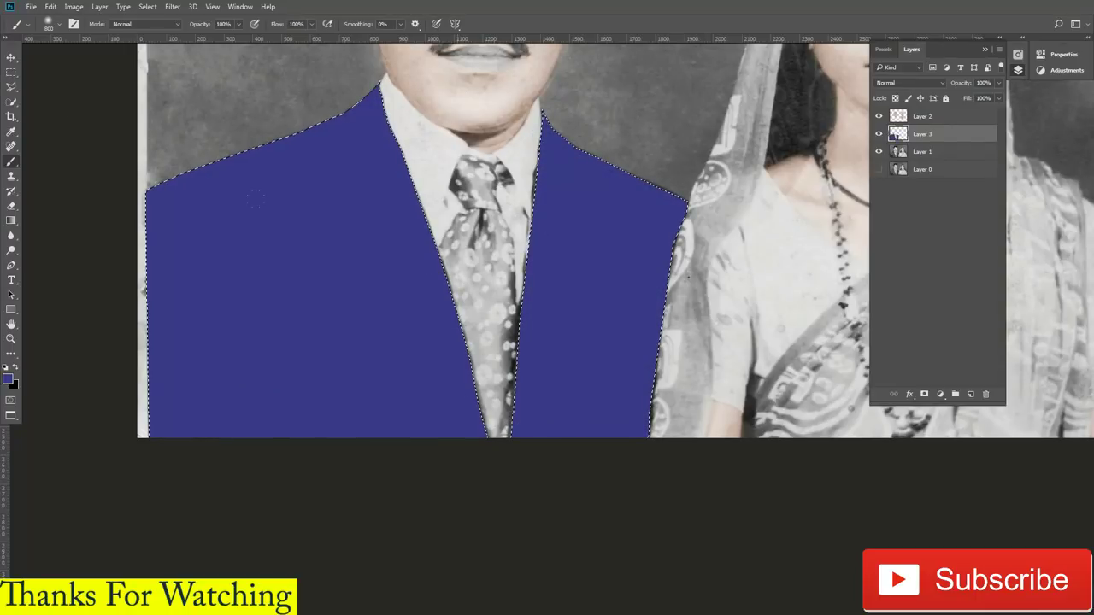
Set the blue suit layer (Layer 3) to Overlay at 46% opacity and deselect
key(v)
click(908, 83)
click(907, 200)
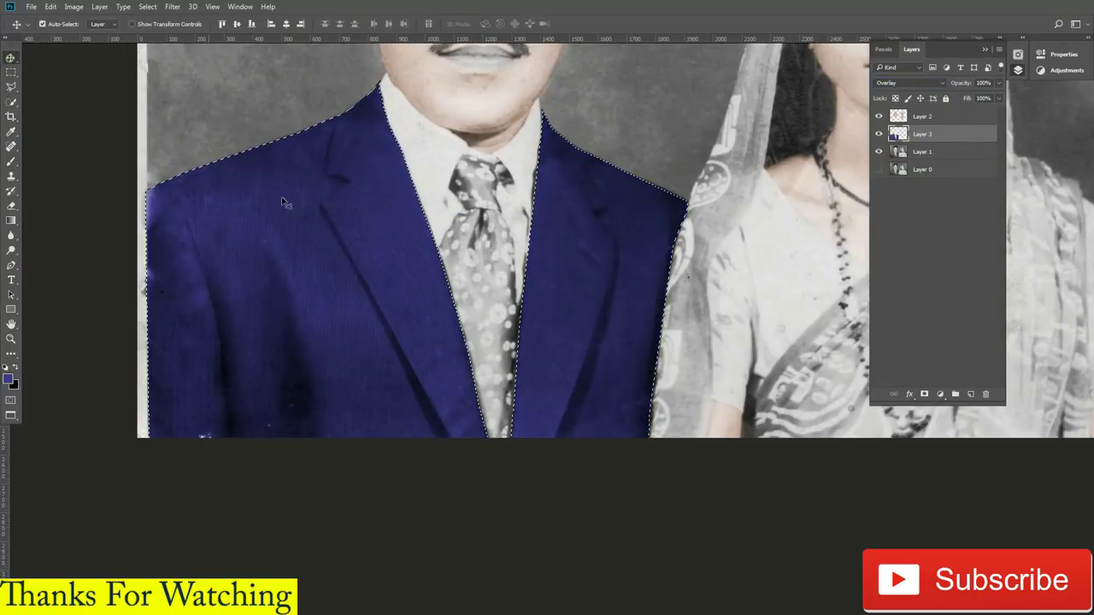
click(998, 83)
drag(998, 98, 969, 101)
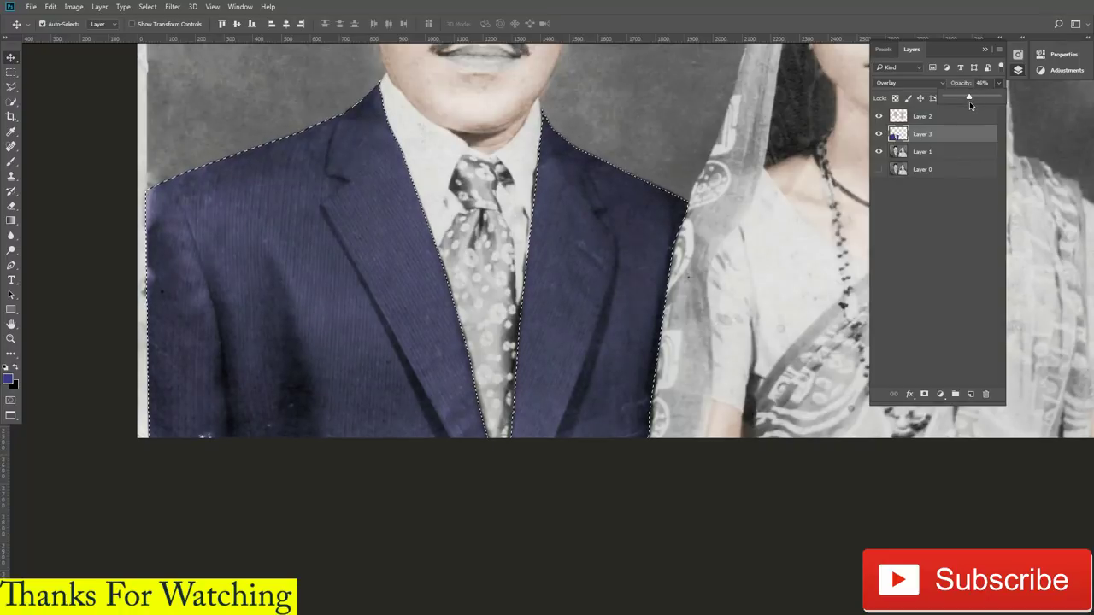
key(ctrl+d)
Add Layer 4 and trace the tie's outline from the knot down with the Pen tool
click(922, 152)
click(970, 394)
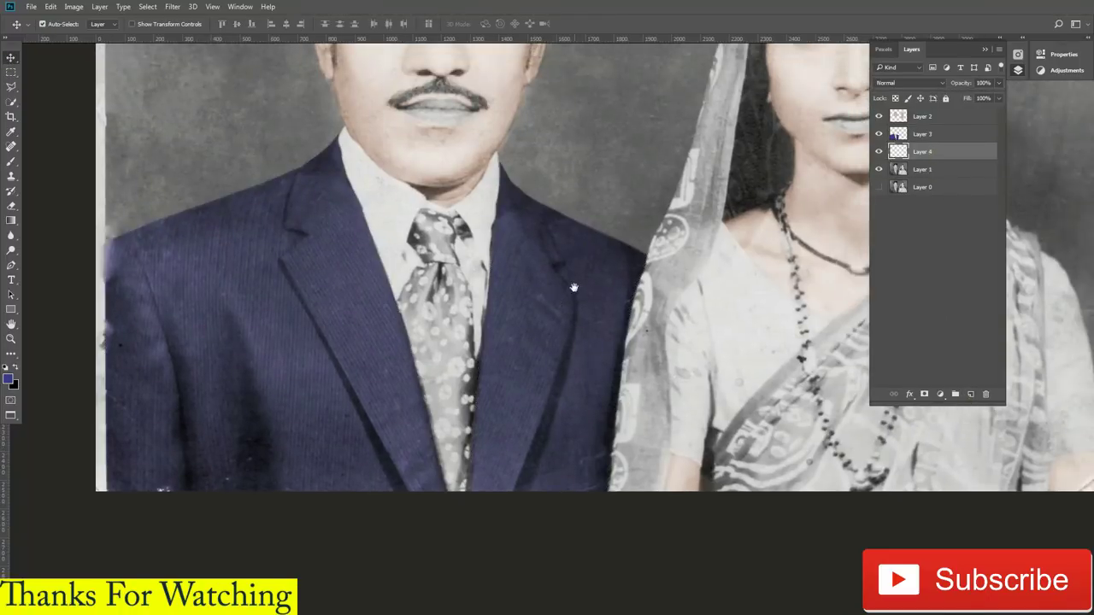
scroll(573, 287, up, 3)
key(w)
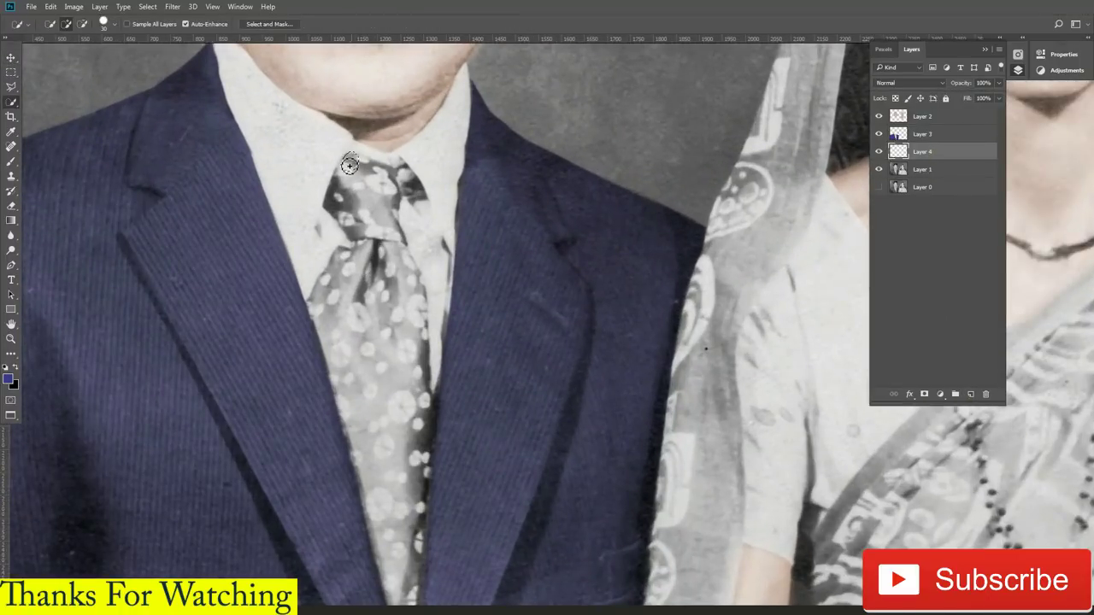
key(p)
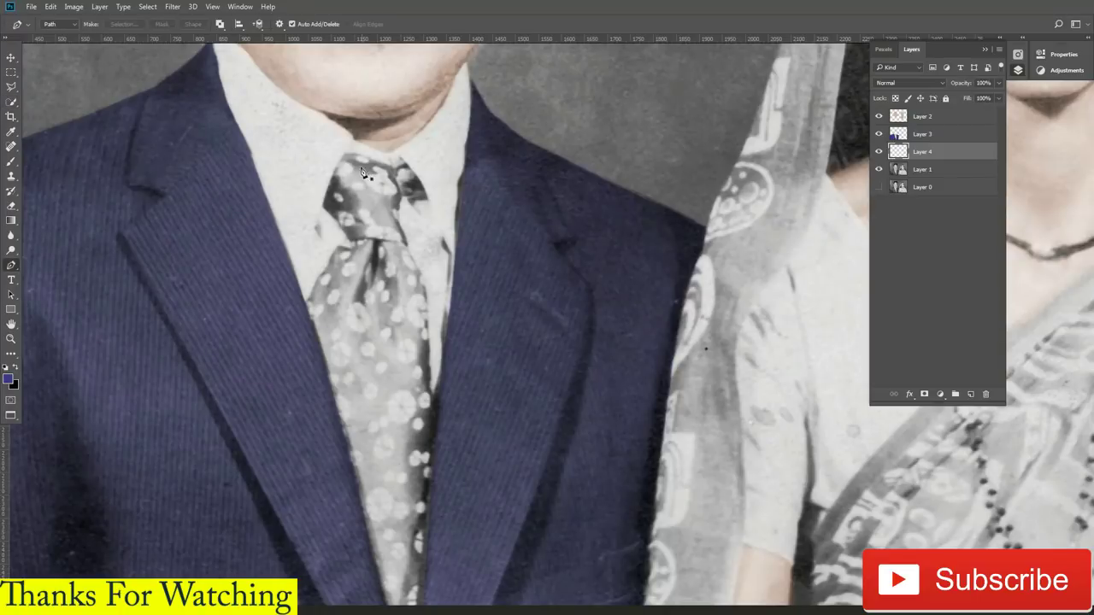
click(345, 154)
click(373, 160)
click(430, 564)
scroll(430, 564, down, 5)
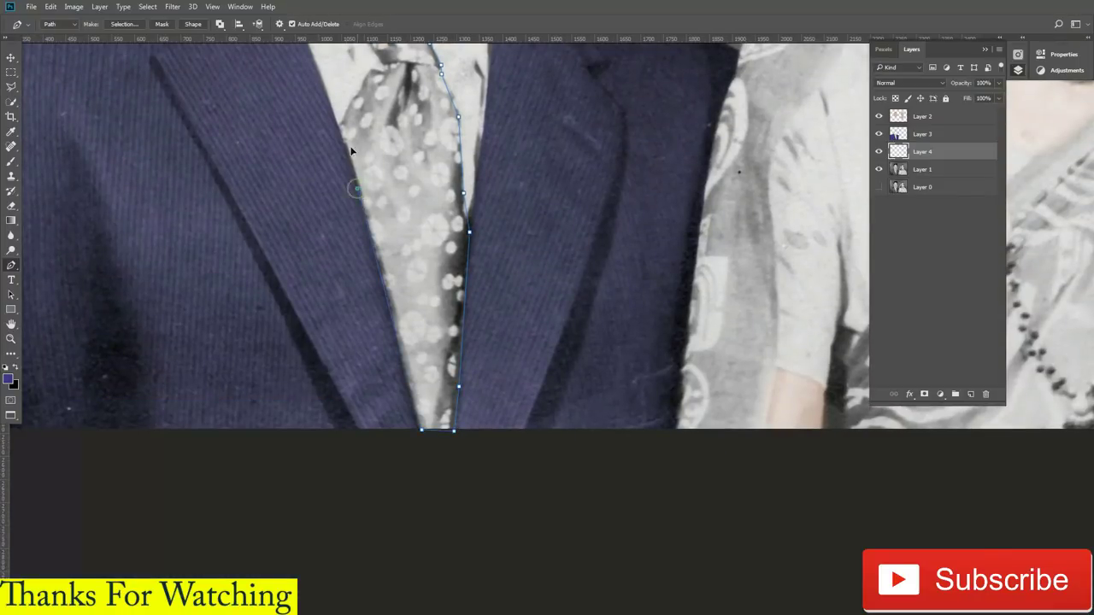
drag(351, 151, 368, 325)
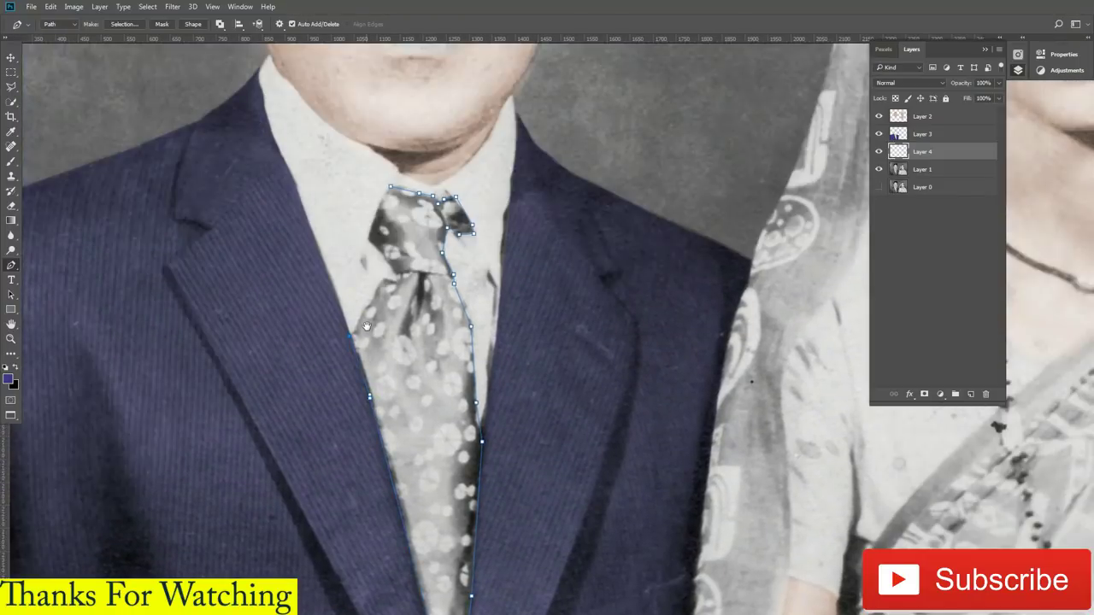
Close the tie path and convert it into a selection
click(390, 190)
right_click(415, 224)
click(453, 265)
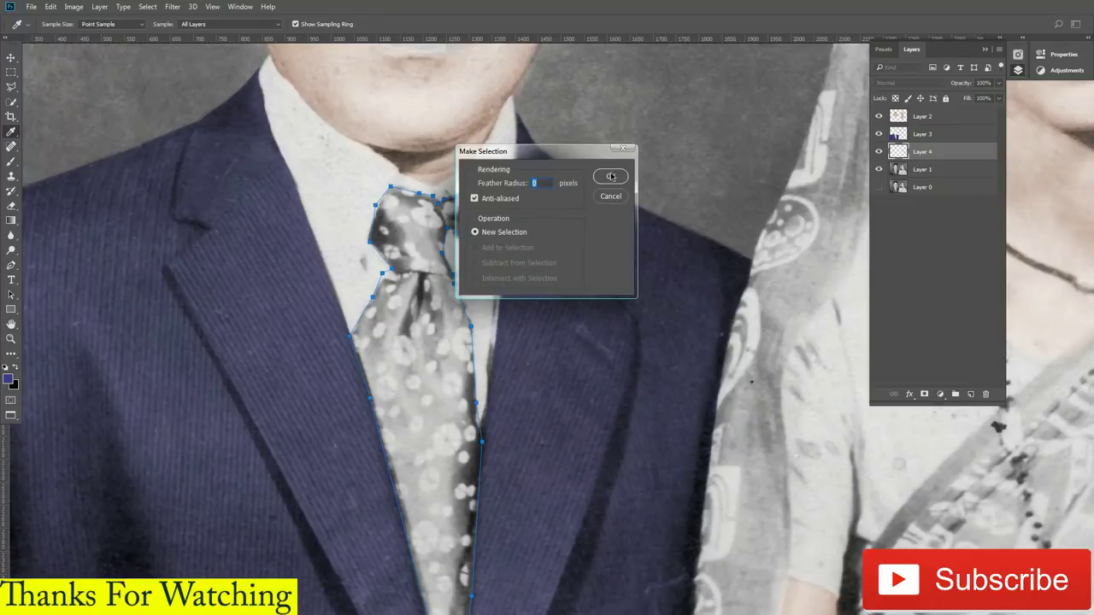
click(611, 177)
Choose a dark maroon foreground colour and brush it over the selected tie
click(7, 378)
click(778, 217)
click(675, 314)
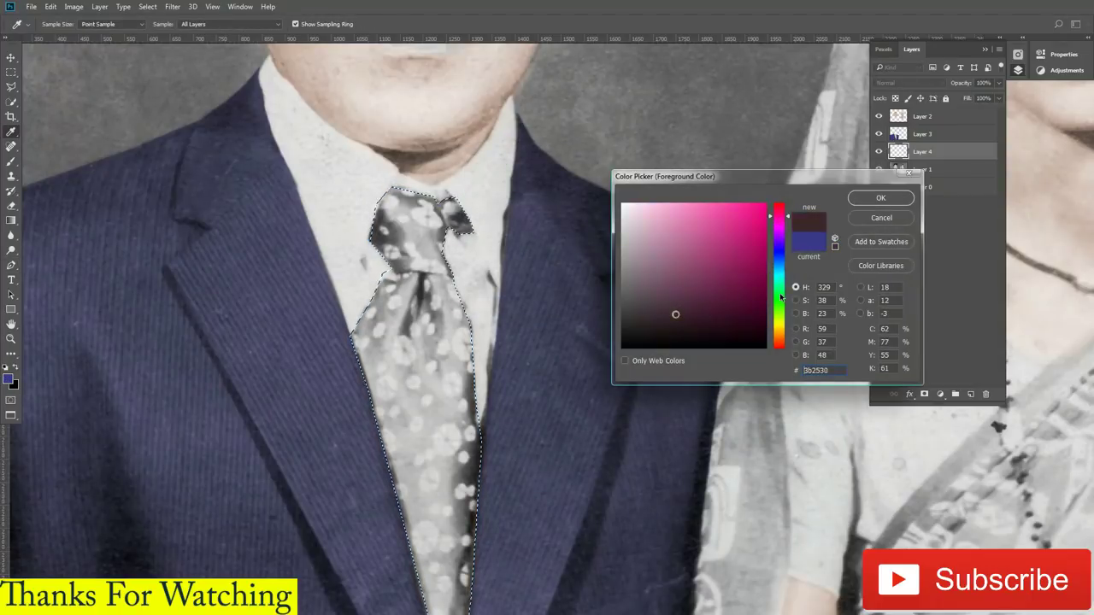
key(Return)
key(b)
drag(427, 512, 448, 85)
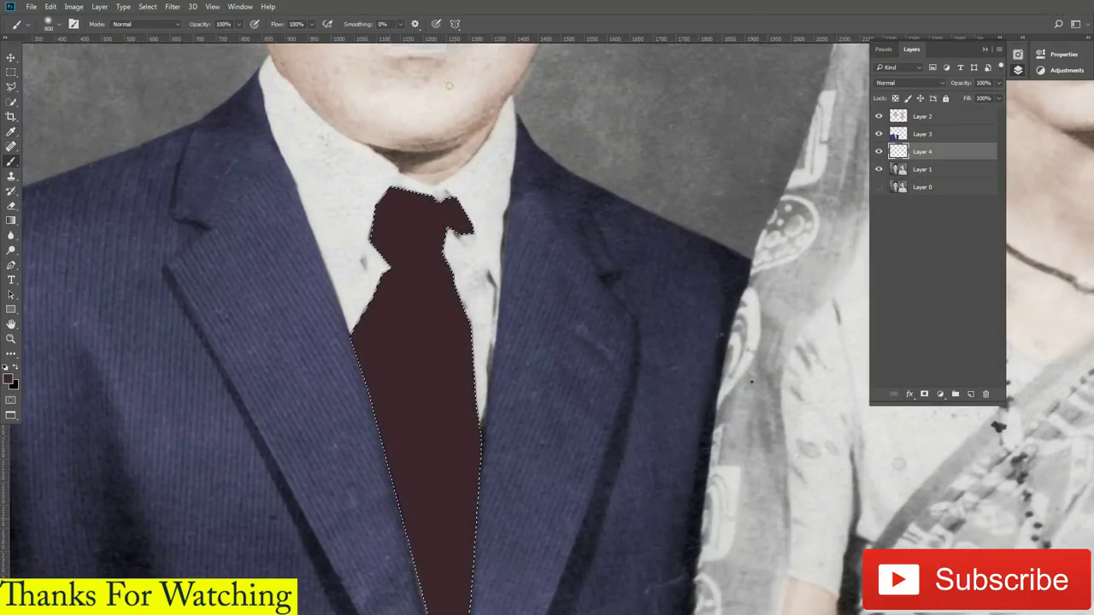
Blend the tie layer as Overlay, clear the selection, and add Layer 5
click(907, 83)
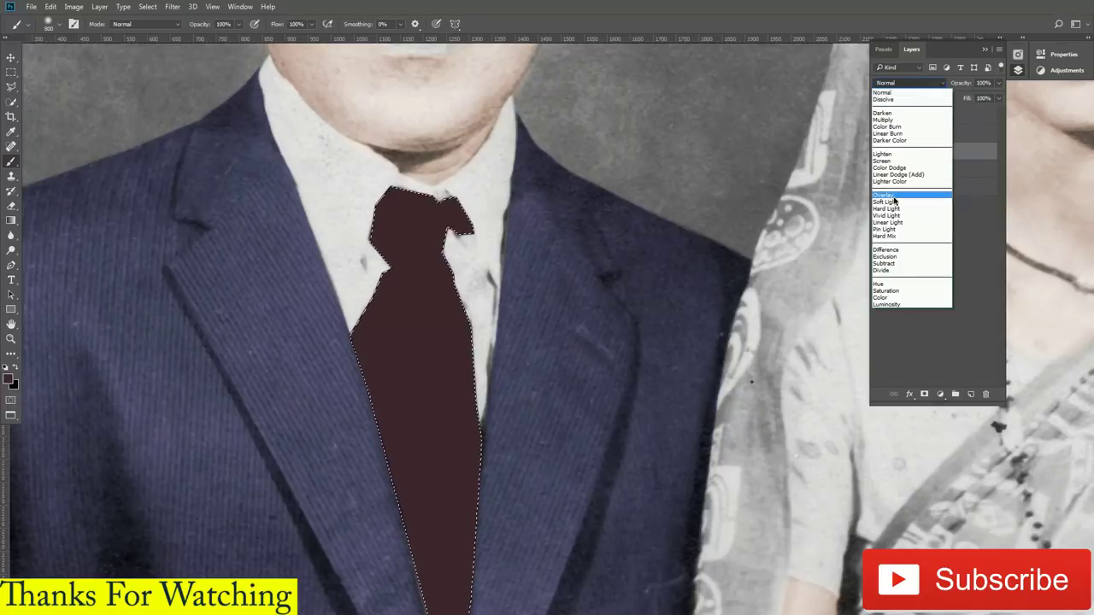
click(888, 195)
key(v)
key(ctrl+minus)
key(ctrl+plus)
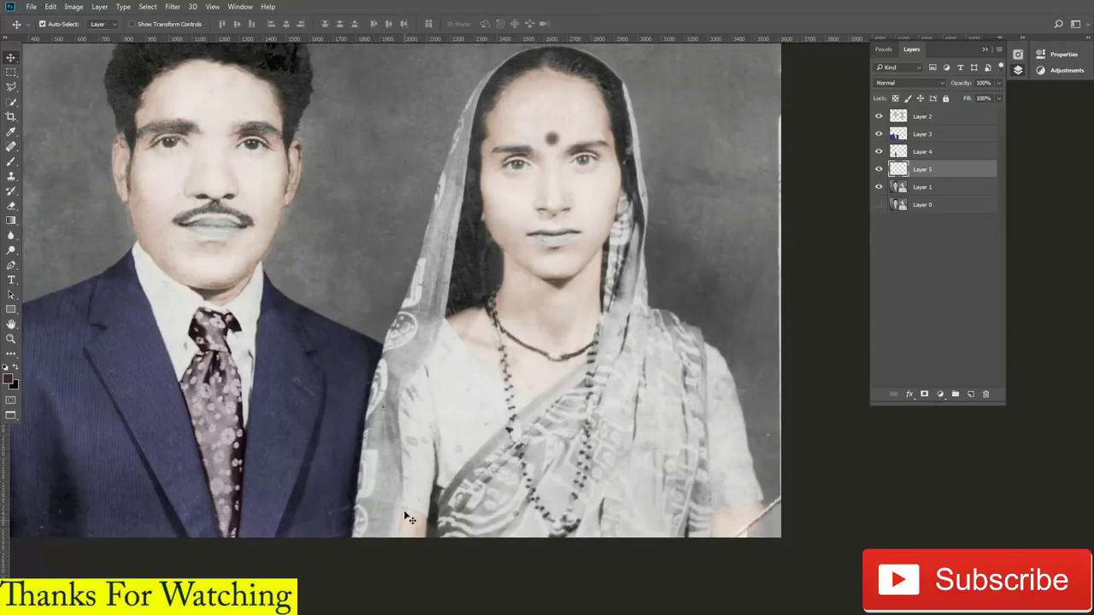
With the Polygonal Lasso, outline the sari from the bottom edge up the veil and down the right side
key(l)
scroll(386, 538, up, 4)
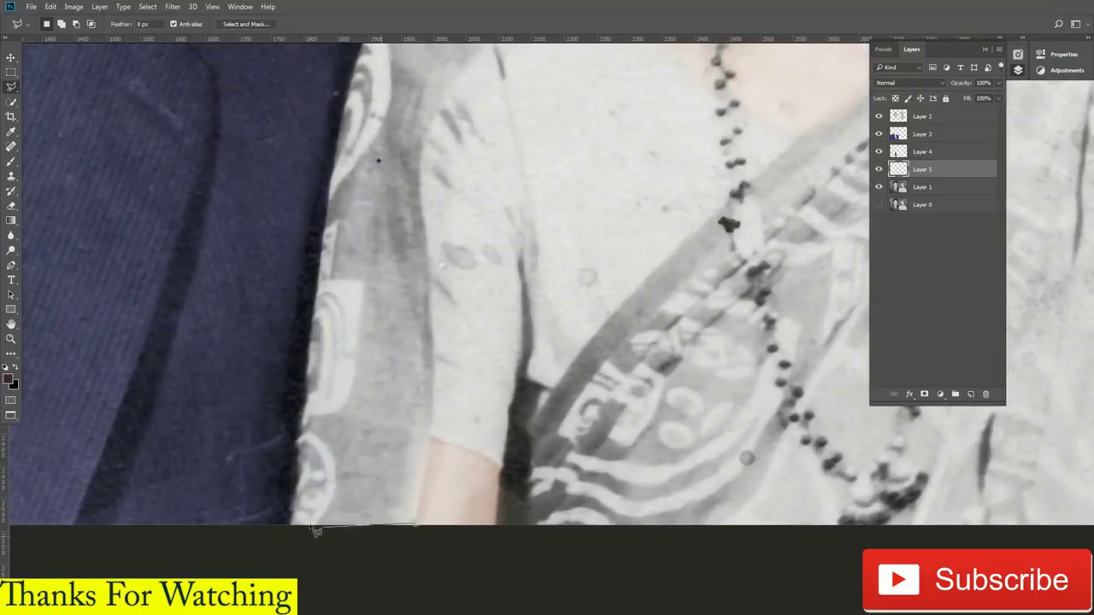
click(416, 527)
click(292, 524)
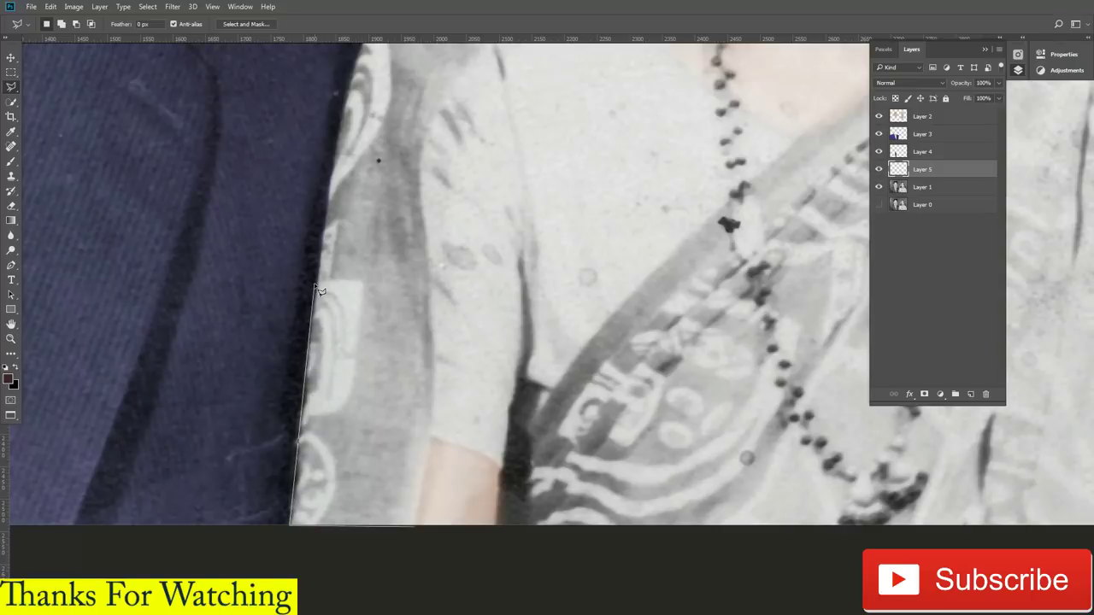
click(327, 196)
drag(350, 83, 349, 314)
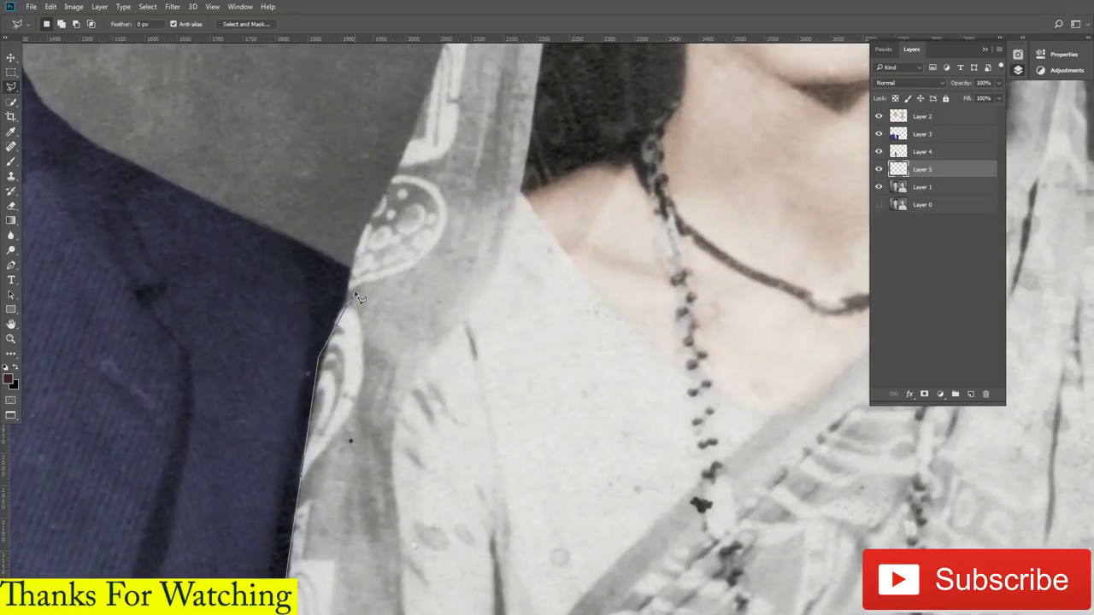
mouse_move(410, 51)
mouse_down()
mouse_move(419, 244)
mouse_move(434, 215)
mouse_move(407, 391)
mouse_up()
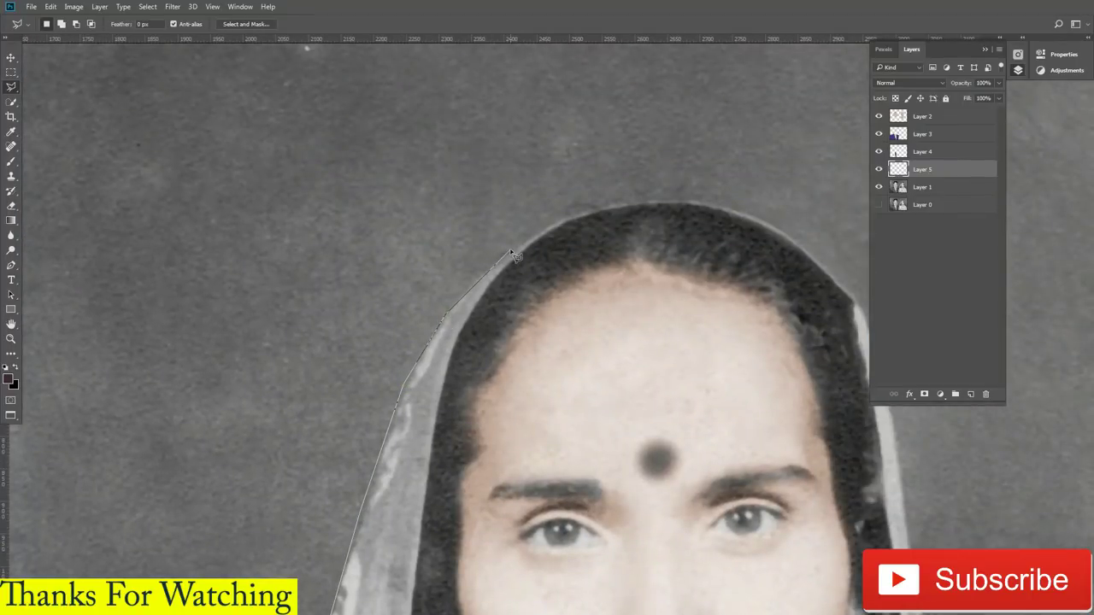
click(563, 219)
drag(768, 227, 487, 167)
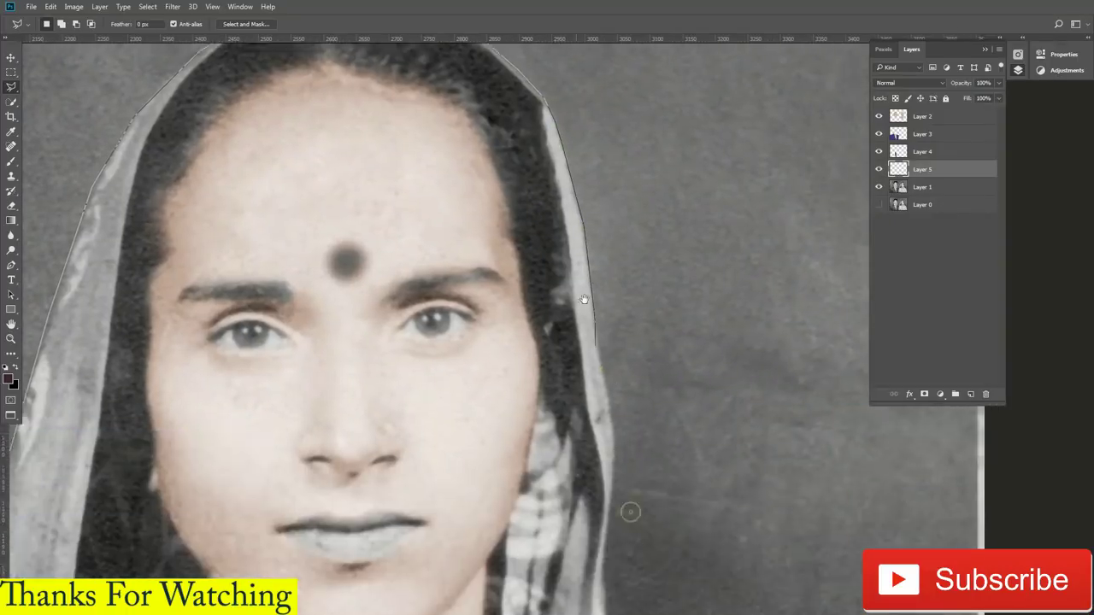
mouse_move(615, 444)
mouse_down()
mouse_move(593, 285)
mouse_move(586, 315)
mouse_up()
click(586, 293)
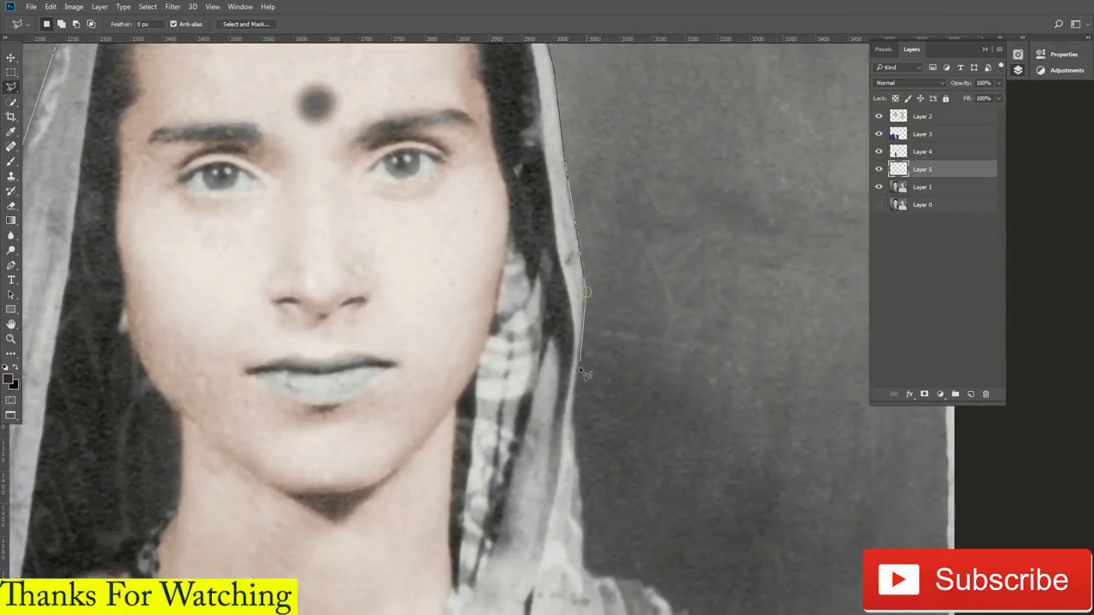
click(578, 430)
drag(584, 560, 550, 385)
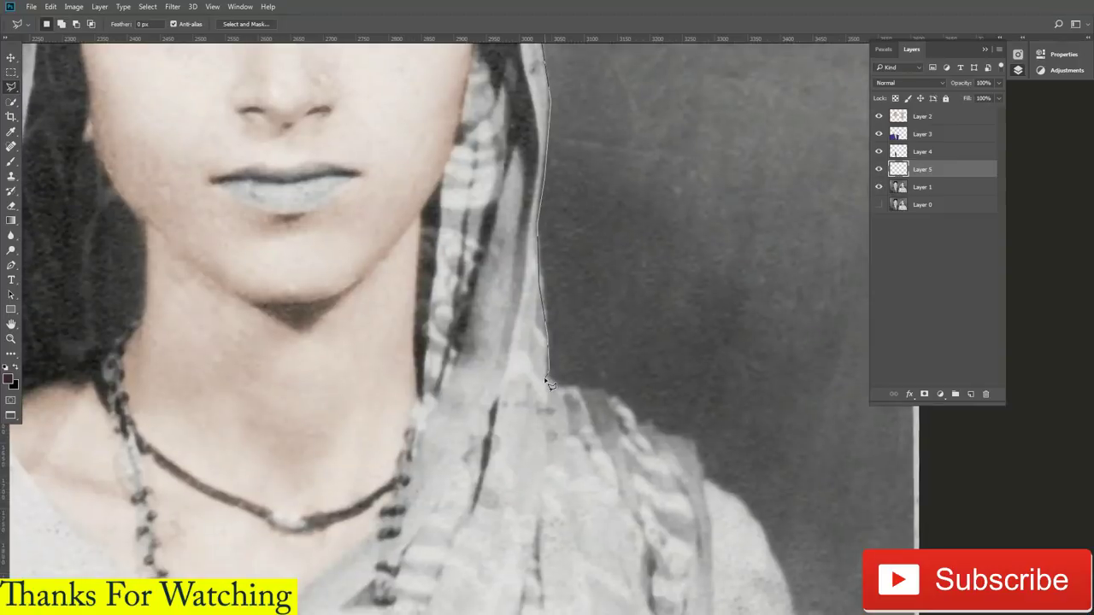
drag(710, 504, 607, 317)
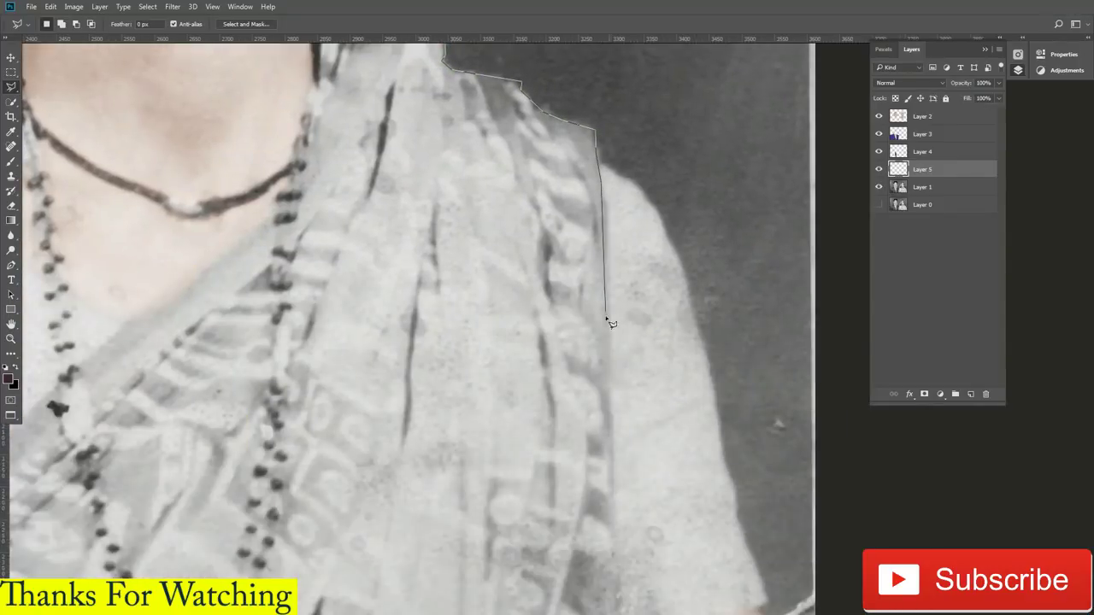
drag(615, 484, 618, 384)
click(612, 523)
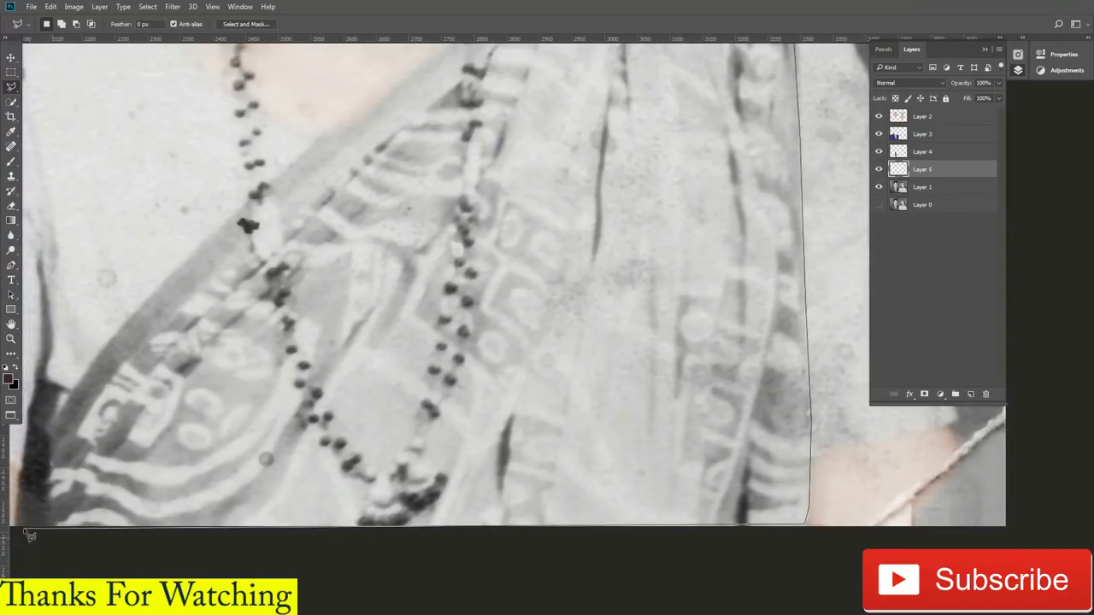
Continue the outline along the sari folds, neck and hairline, then close the selection
drag(30, 535, 263, 498)
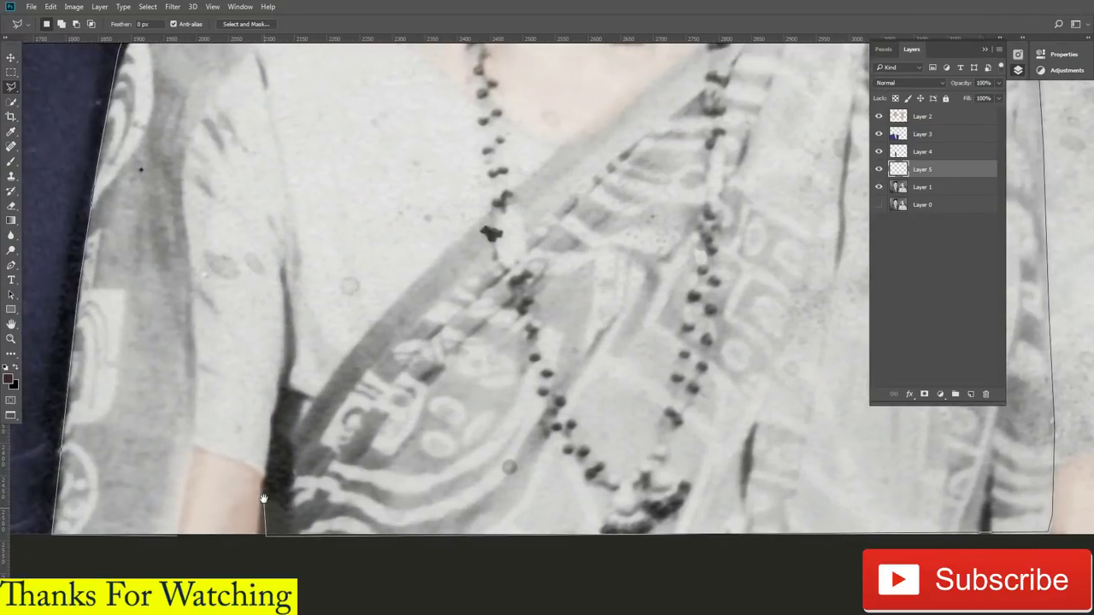
drag(272, 497, 272, 489)
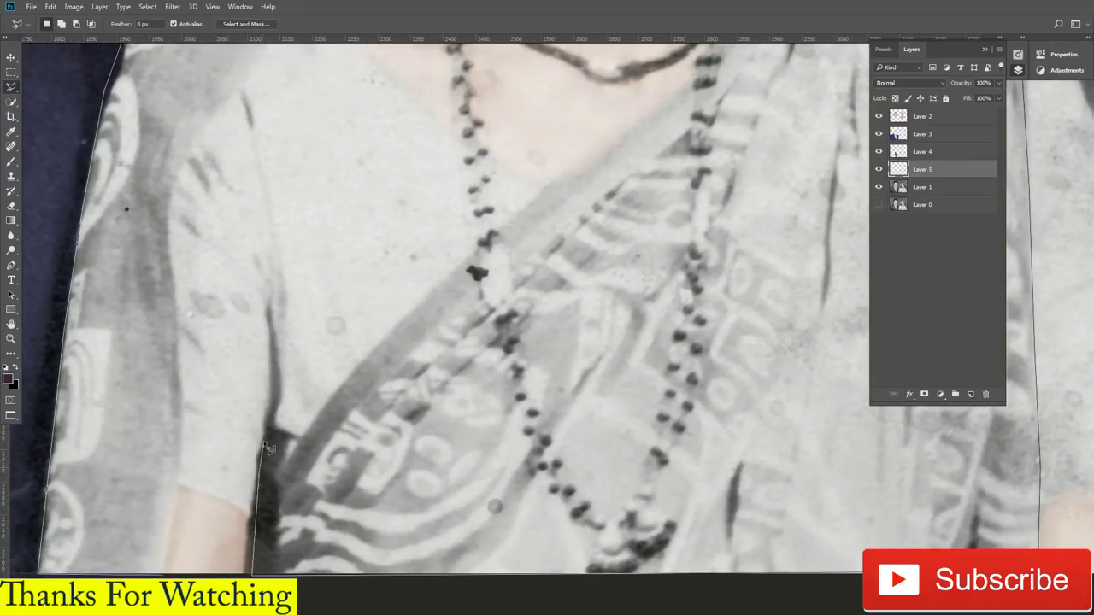
click(299, 436)
click(363, 352)
click(475, 238)
drag(600, 162, 435, 401)
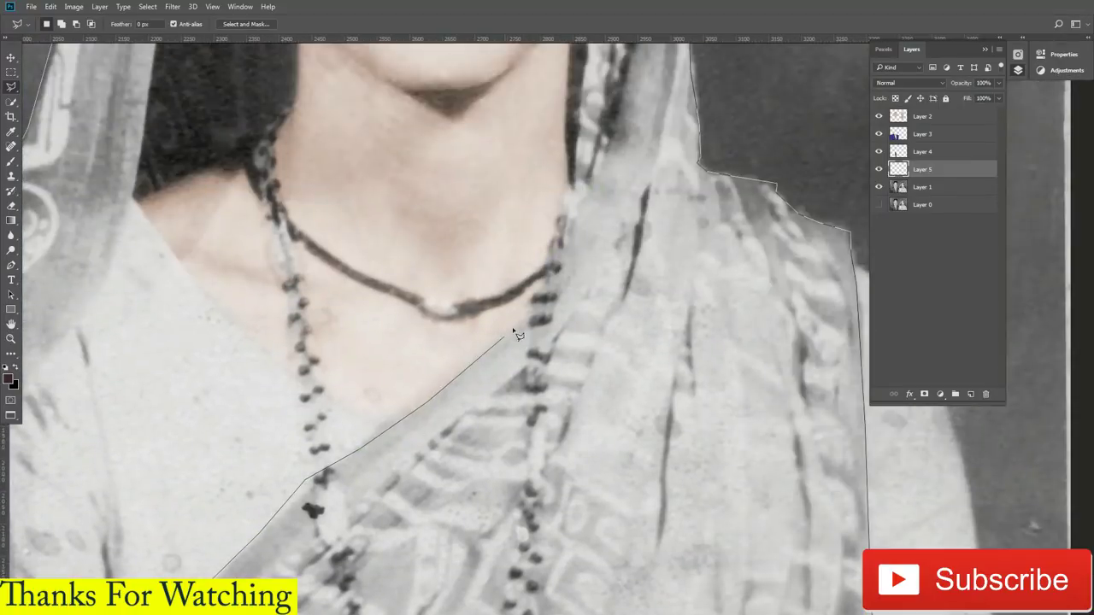
click(521, 324)
click(560, 243)
drag(591, 178, 564, 445)
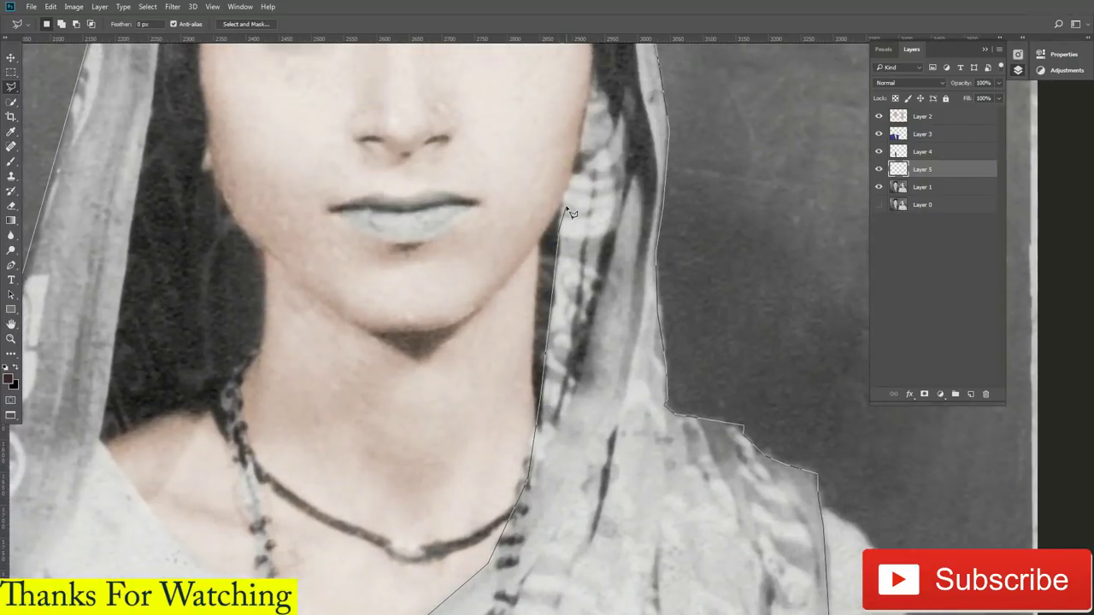
click(557, 242)
drag(587, 144, 552, 303)
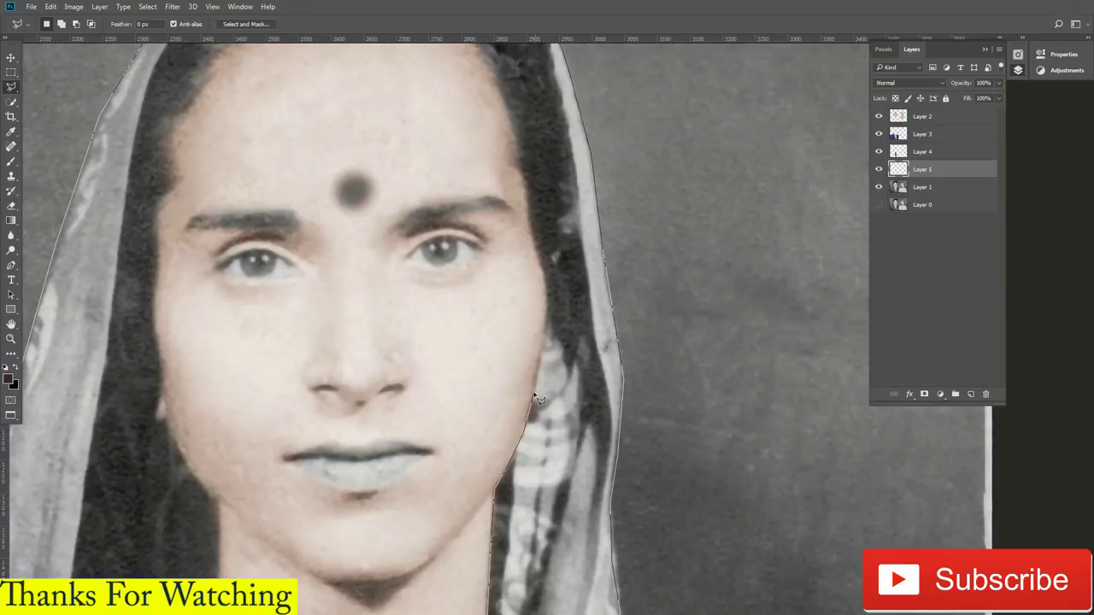
drag(544, 235, 556, 365)
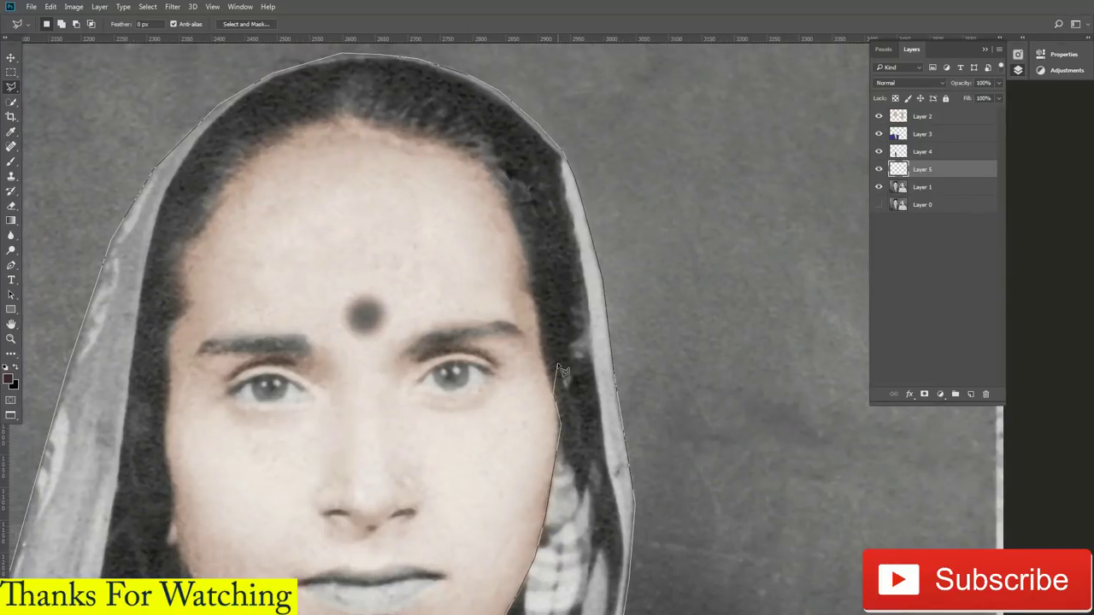
mouse_move(568, 446)
mouse_down()
mouse_move(564, 177)
mouse_move(628, 369)
mouse_up()
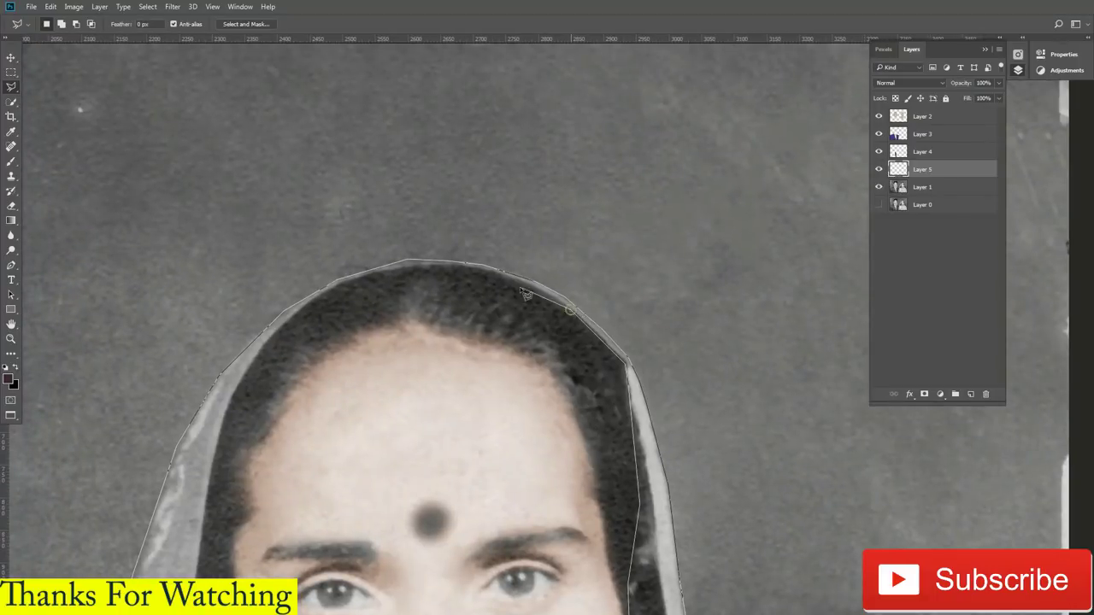
drag(491, 279, 278, 342)
scroll(256, 385, down, 4)
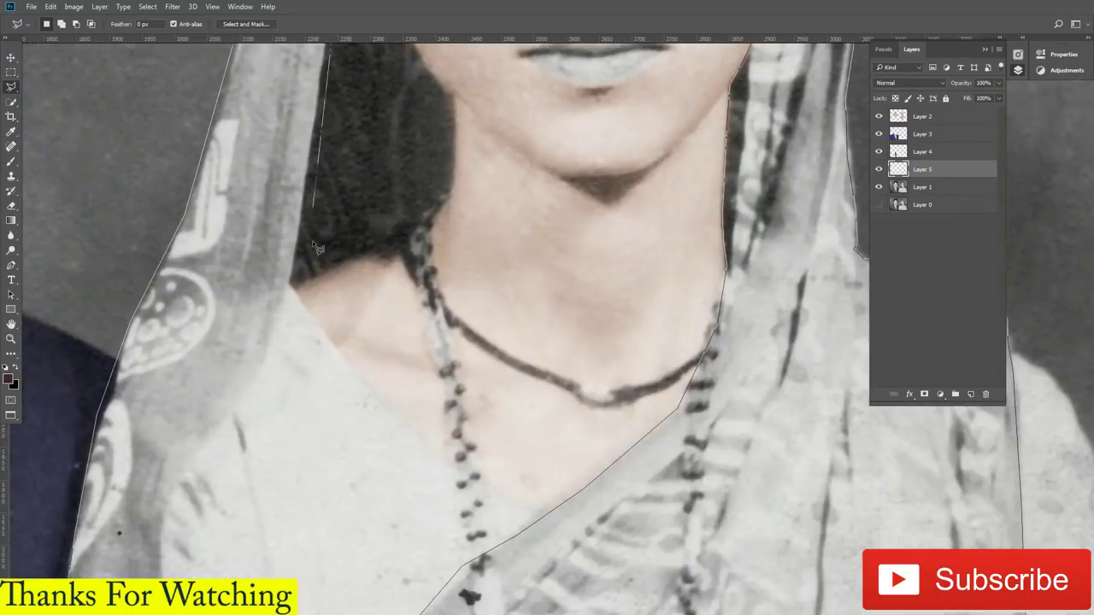
drag(314, 246, 296, 288)
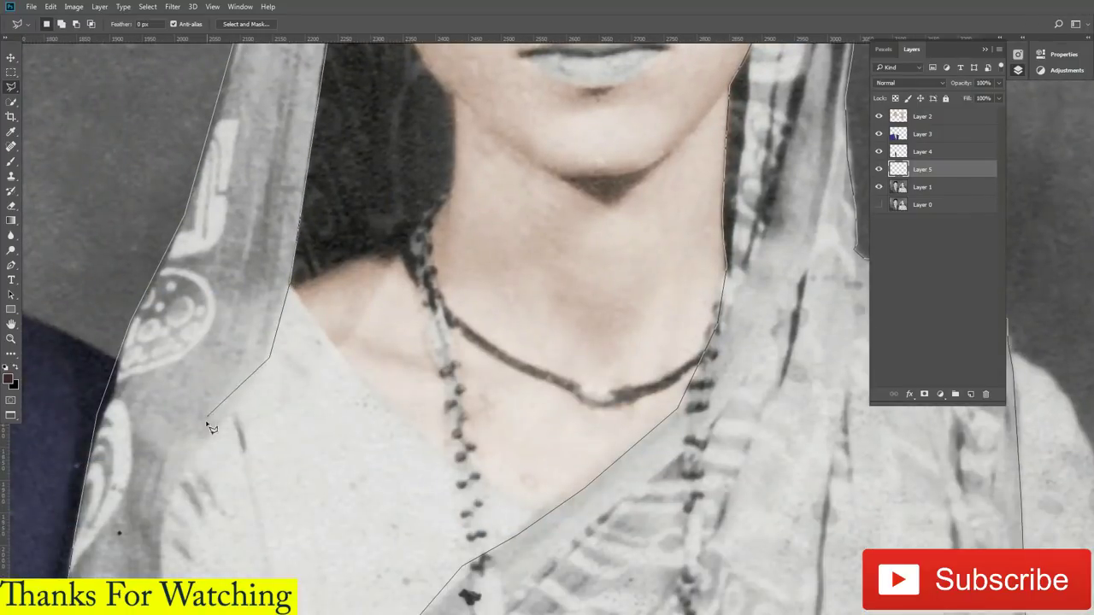
mouse_move(211, 427)
mouse_down()
mouse_move(291, 238)
mouse_move(278, 534)
mouse_up()
scroll(266, 282, down, 3)
key(ctrl+minus)
key(ctrl+minus)
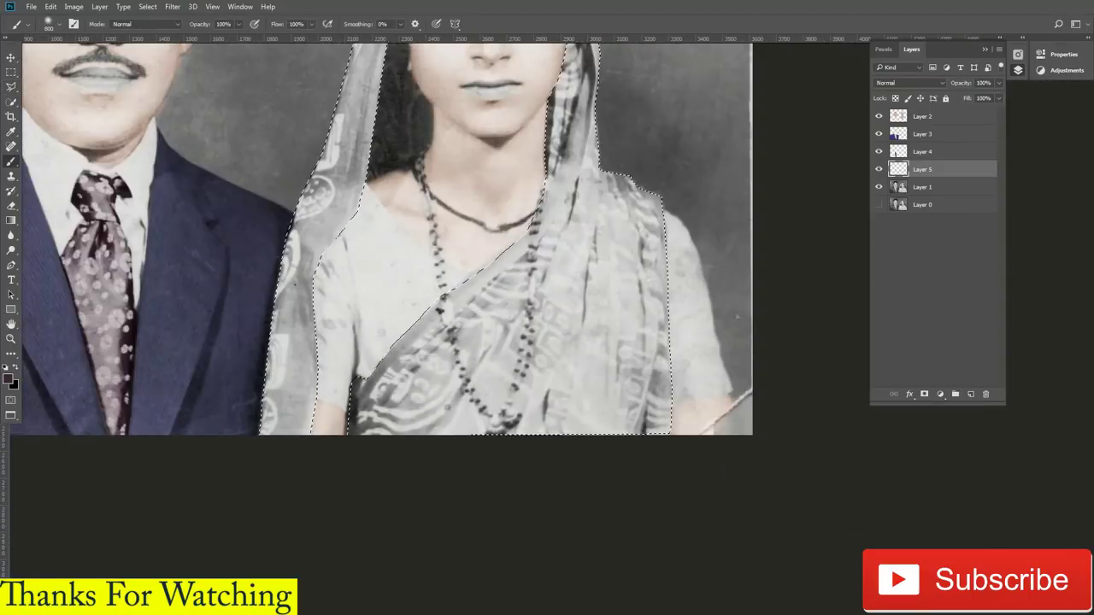
Paint the selected sari with a saturated orange foreground colour
click(9, 379)
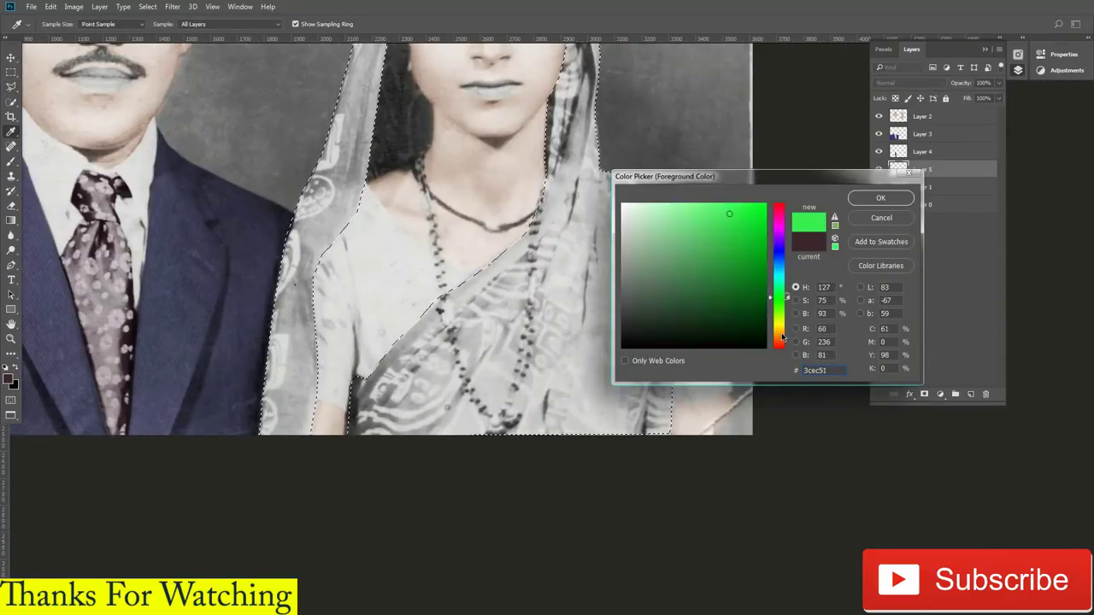
drag(778, 216, 778, 333)
click(740, 223)
click(880, 198)
key(b)
drag(359, 128, 555, 384)
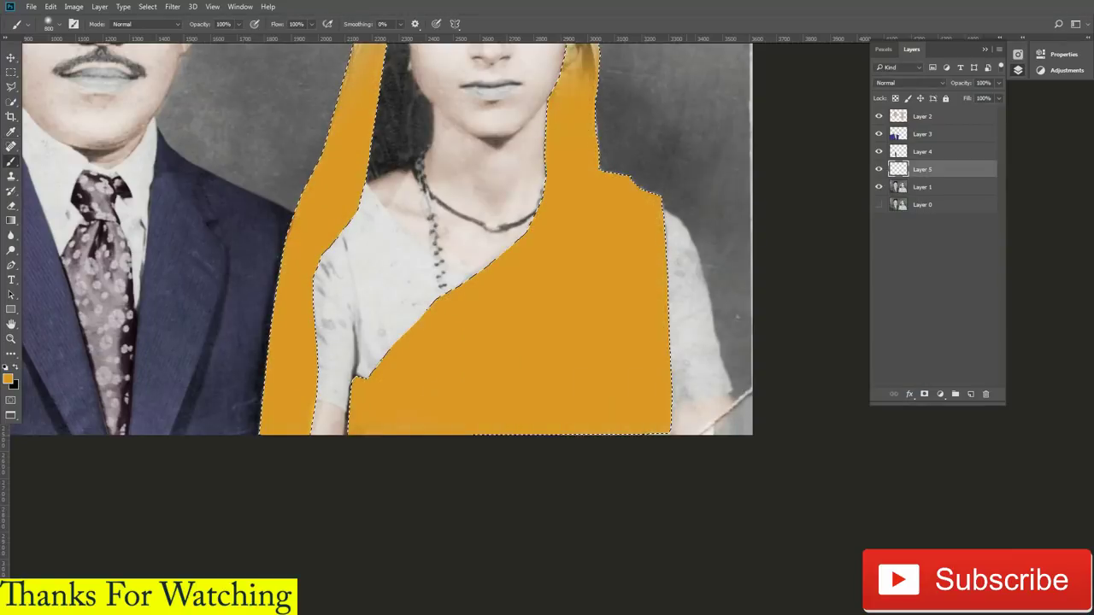
Set the sari layer to Overlay and clear the selection
click(910, 83)
click(905, 203)
key(ctrl+d)
drag(693, 319, 817, 224)
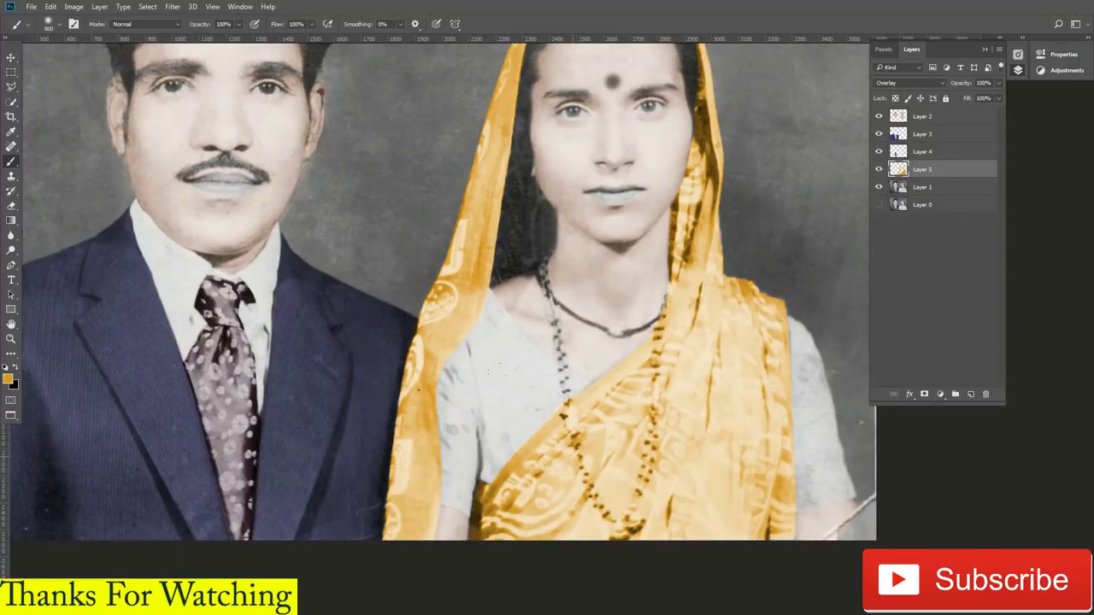
Add Layer 6 and set a light beige foreground colour
ctrl+click(970, 394)
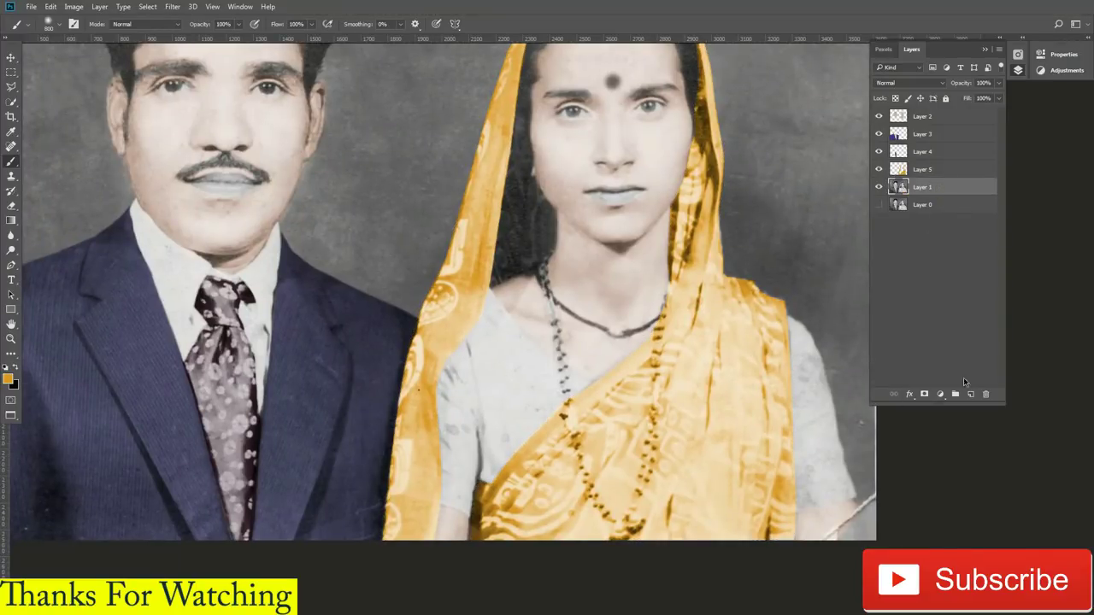
click(8, 379)
click(781, 217)
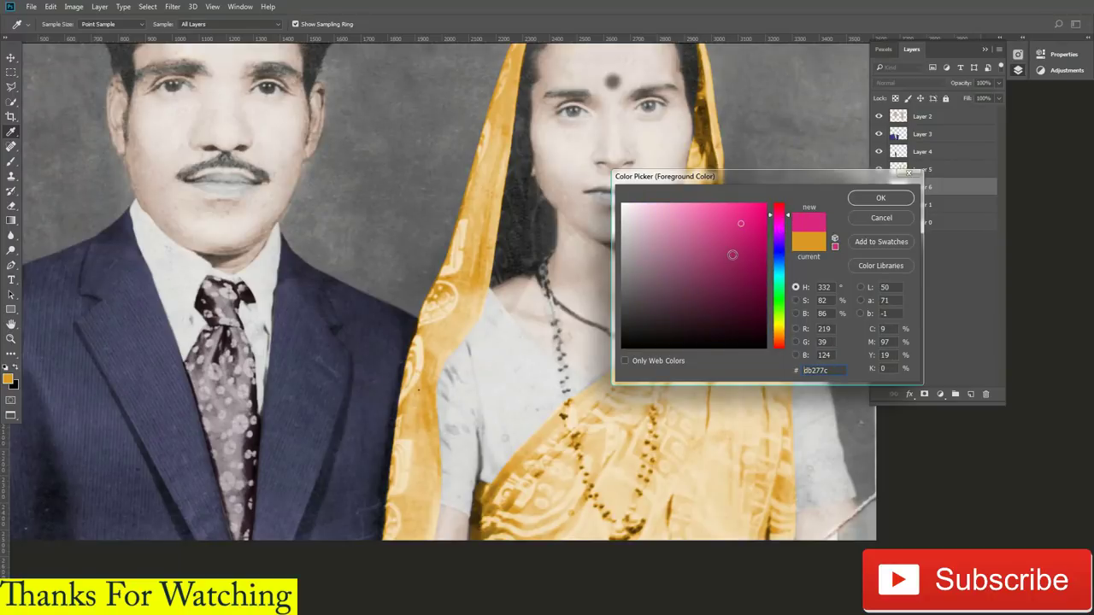
click(779, 332)
drag(701, 210, 657, 224)
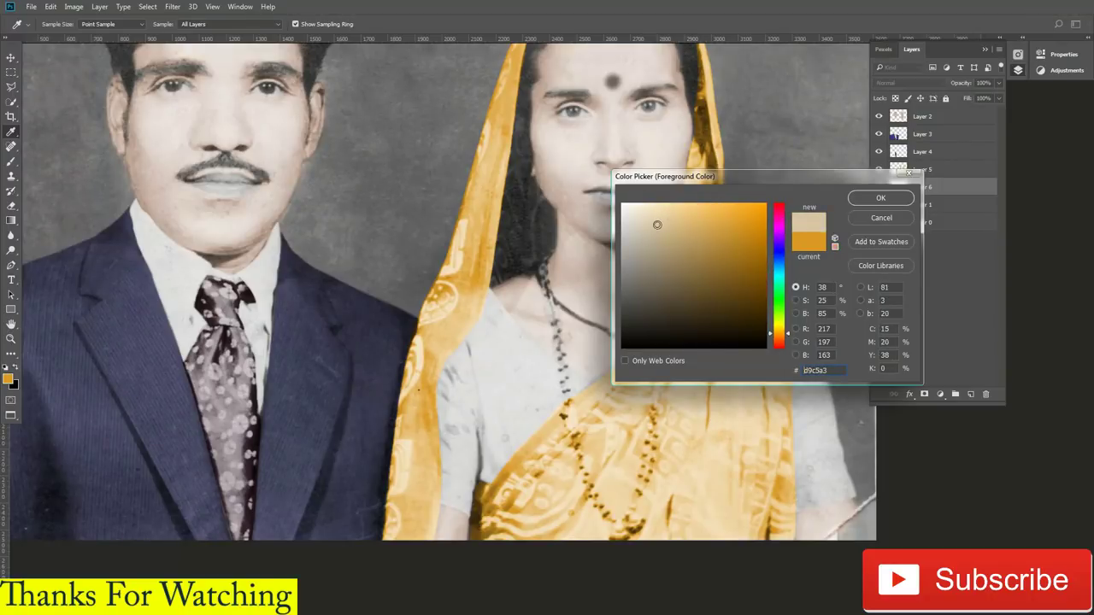
click(880, 198)
key(b)
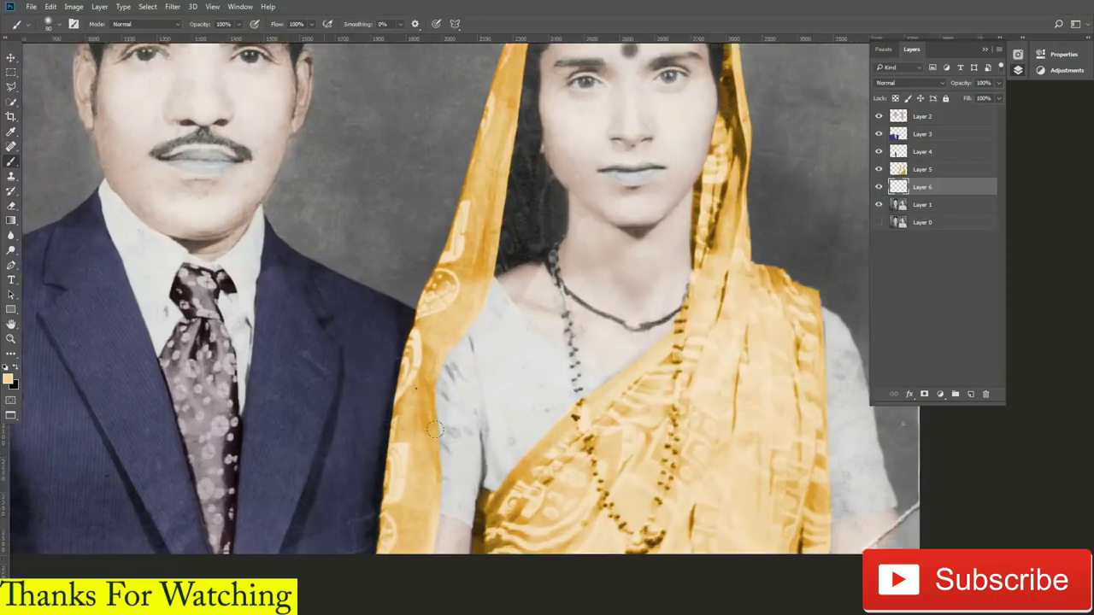
Brush beige over the left sleeve, the neckline and the blouse front
scroll(446, 507, up, 5)
scroll(446, 507, down, 3)
mouse_move(523, 435)
mouse_down()
mouse_move(410, 377)
mouse_move(513, 419)
mouse_move(523, 411)
mouse_up()
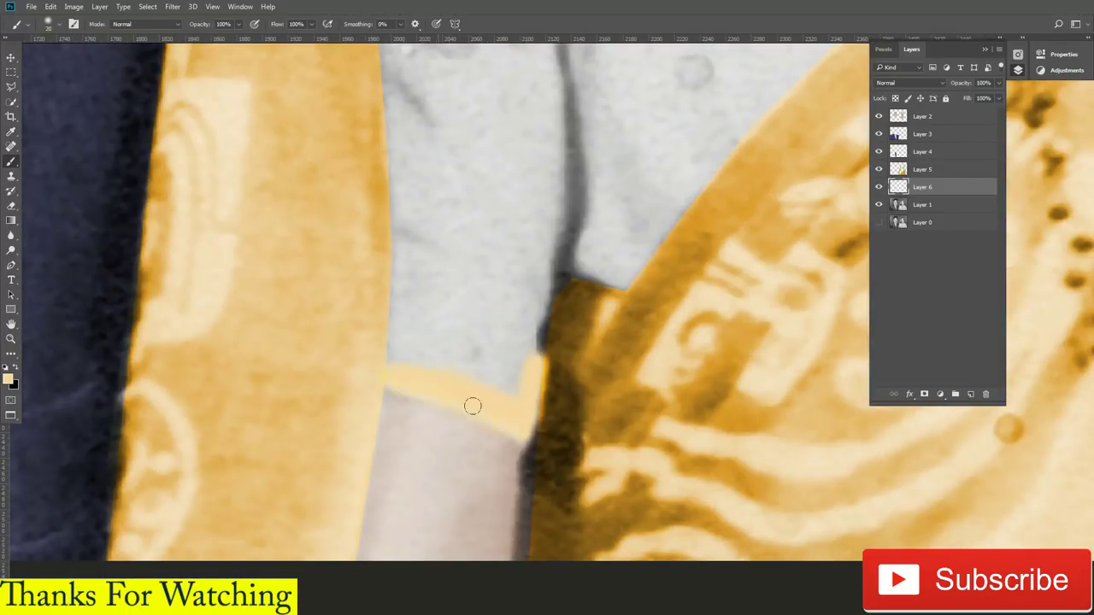
scroll(472, 405, down, 3)
scroll(500, 359, down, 2)
drag(504, 365, 471, 276)
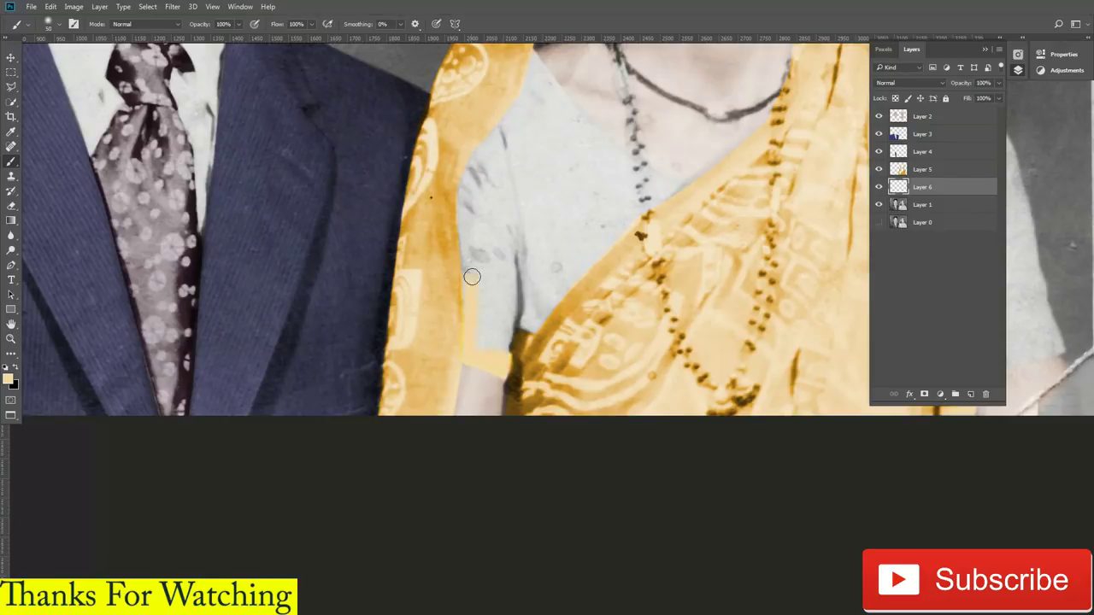
scroll(471, 276, up, 1)
drag(498, 320, 515, 256)
scroll(515, 256, down, 1)
scroll(489, 240, up, 1)
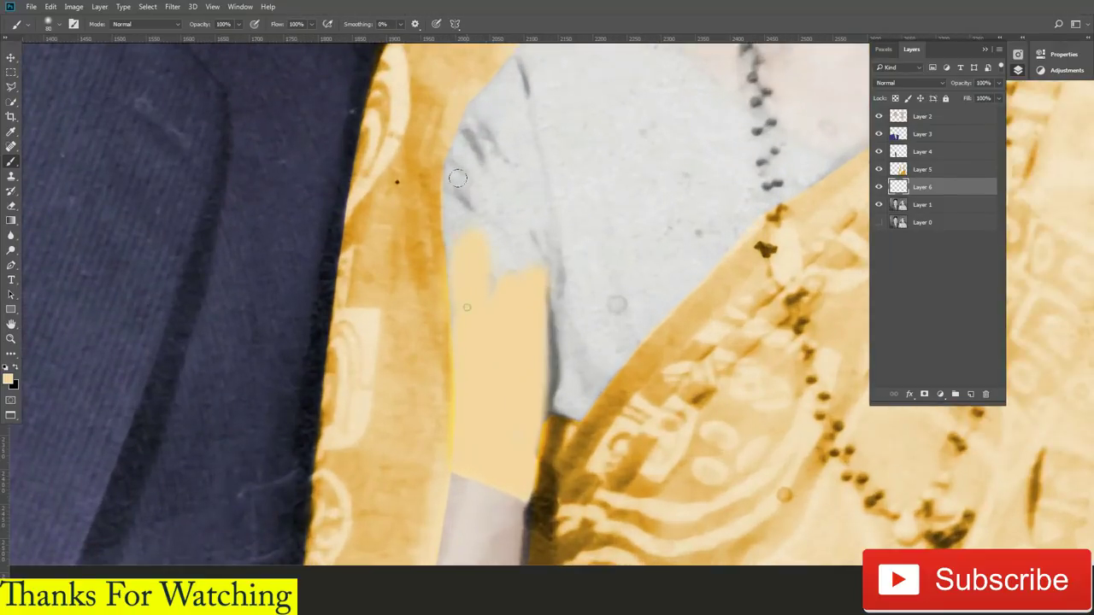
drag(461, 308, 467, 244)
scroll(467, 245, up, 1)
drag(550, 205, 536, 263)
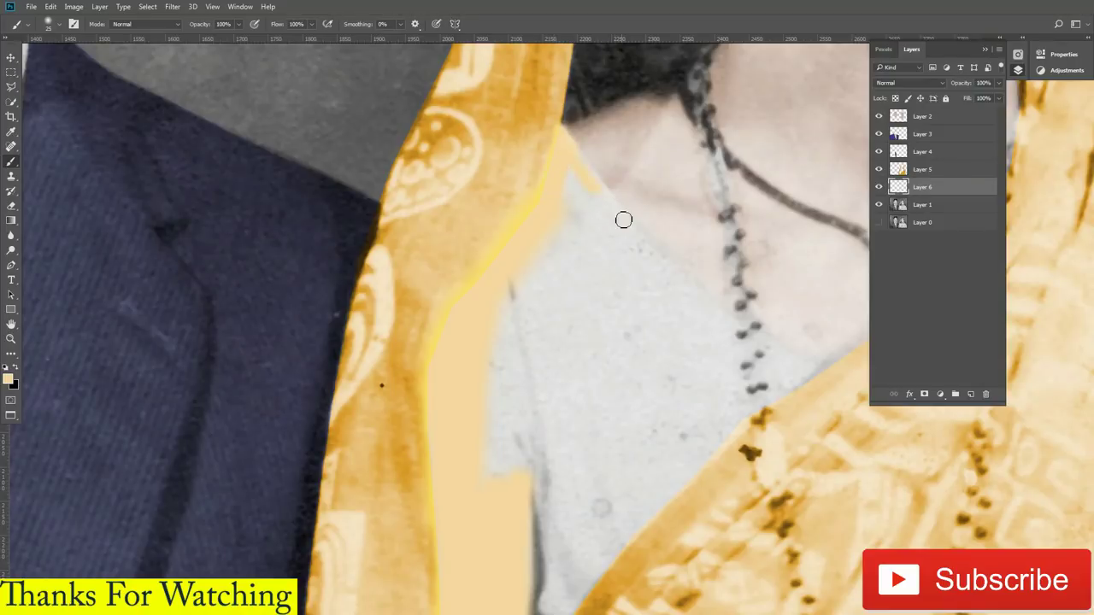
shift+click(839, 363)
shift+click(725, 437)
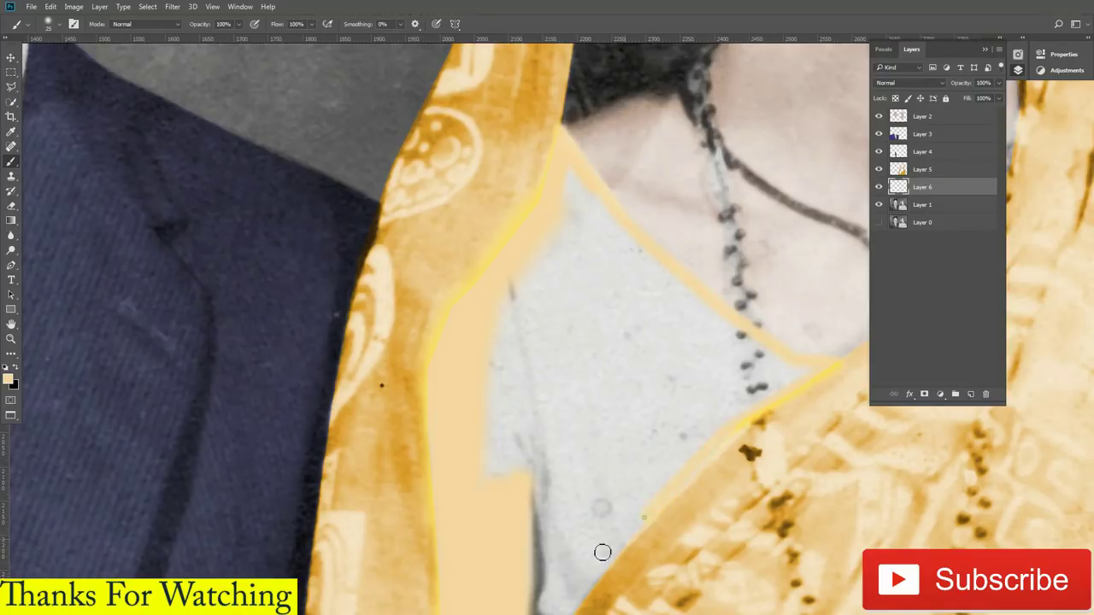
mouse_move(603, 552)
mouse_down()
mouse_move(615, 385)
mouse_move(535, 492)
mouse_move(544, 452)
mouse_up()
mouse_move(589, 376)
mouse_down()
mouse_move(570, 310)
mouse_move(715, 176)
mouse_up()
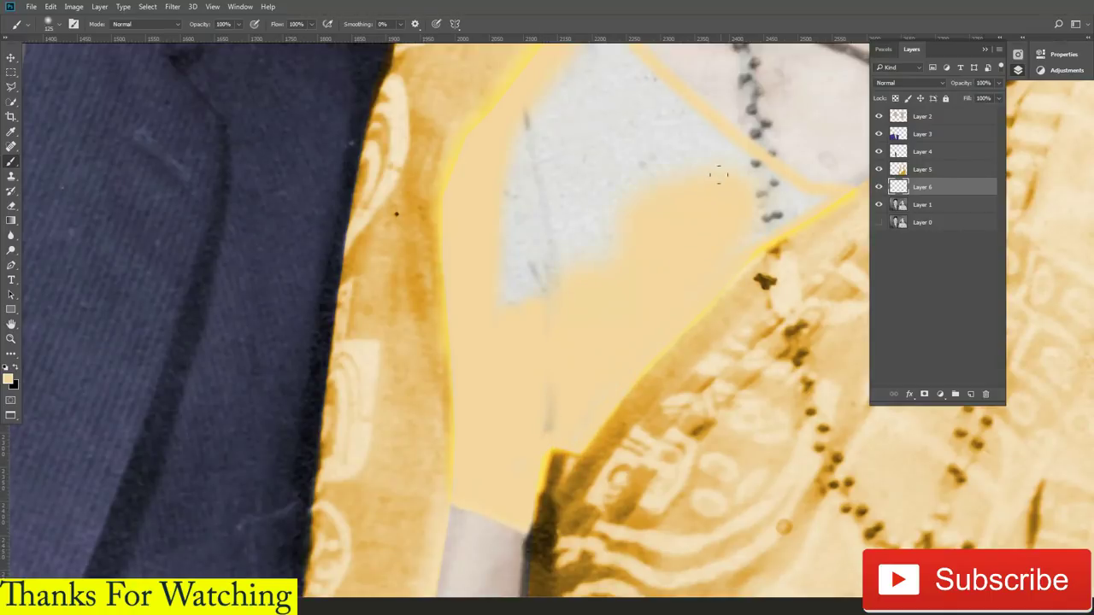
Paint beige over the right sleeve beside the sari
key(ctrl+minus)
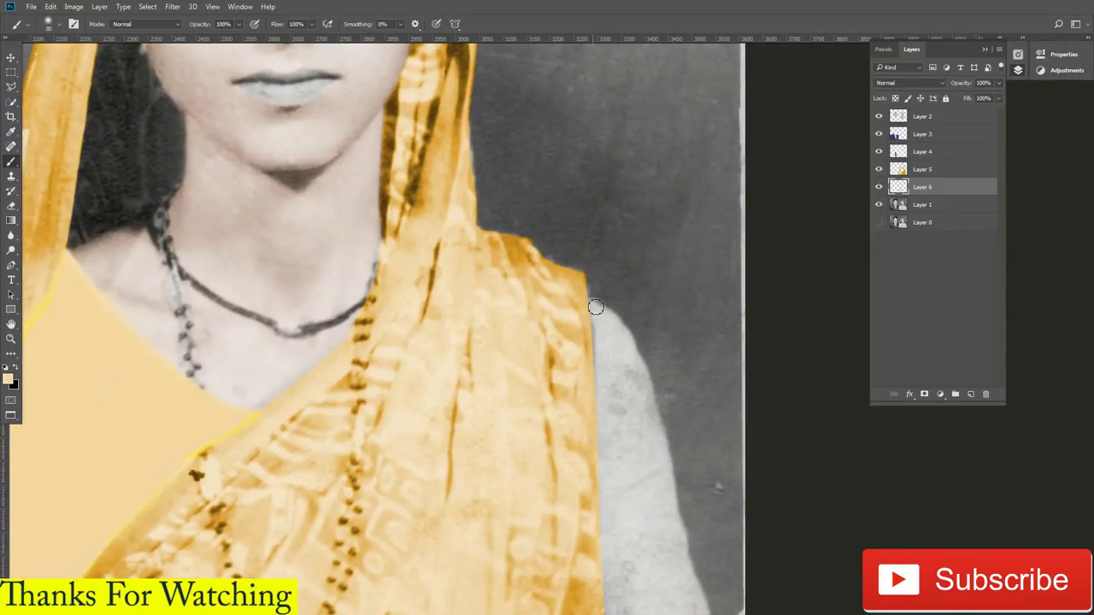
mouse_move(596, 307)
mouse_down()
mouse_move(622, 325)
mouse_move(684, 542)
mouse_up()
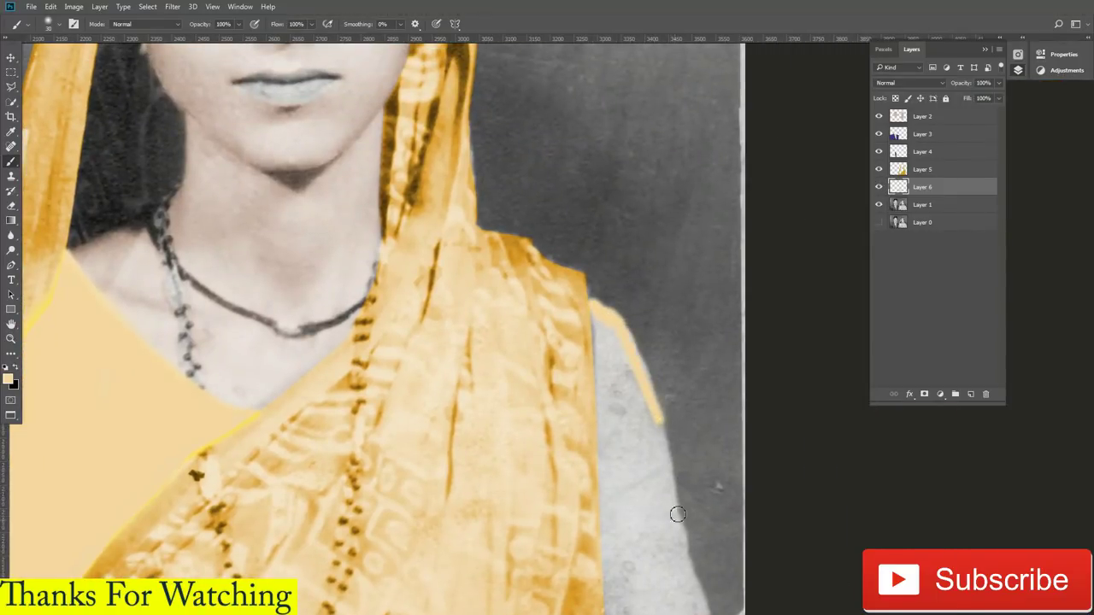
scroll(672, 398, down, 5)
drag(665, 305, 578, 325)
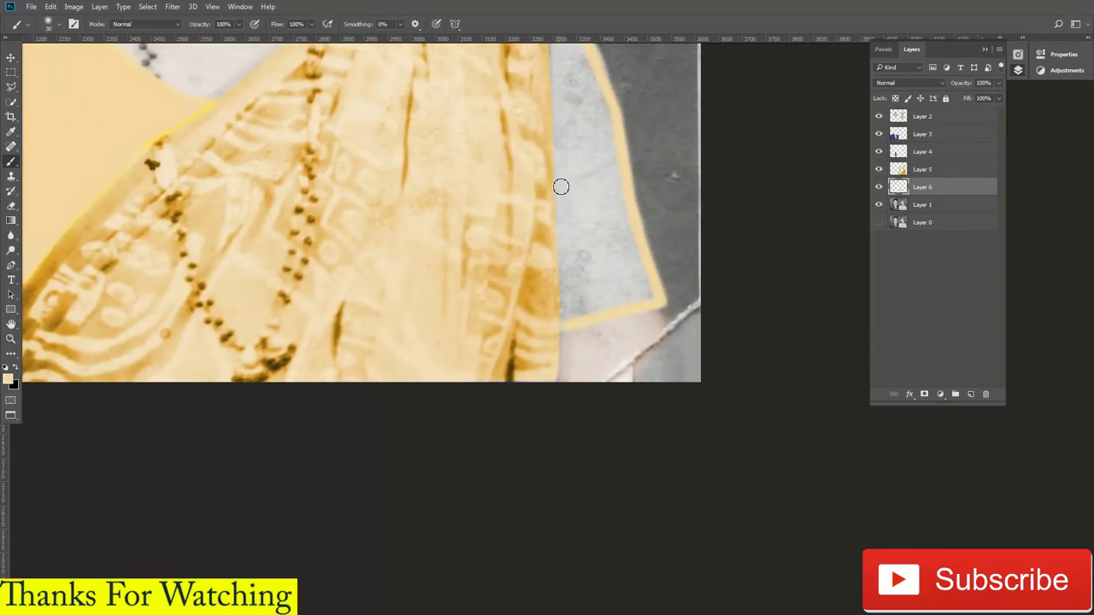
scroll(562, 185, up, 5)
drag(566, 196, 580, 298)
mouse_move(575, 206)
mouse_down()
mouse_move(611, 256)
mouse_move(598, 485)
mouse_move(596, 350)
mouse_up()
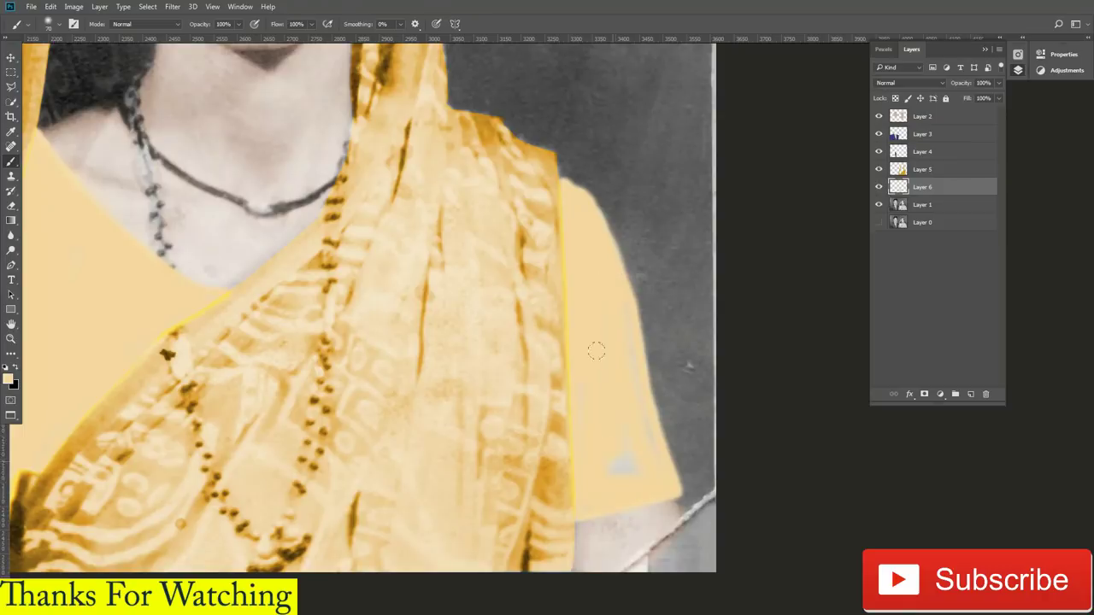
scroll(583, 353, down, 2)
Set the blouse layer to Overlay and select Layer 1
click(909, 83)
click(898, 188)
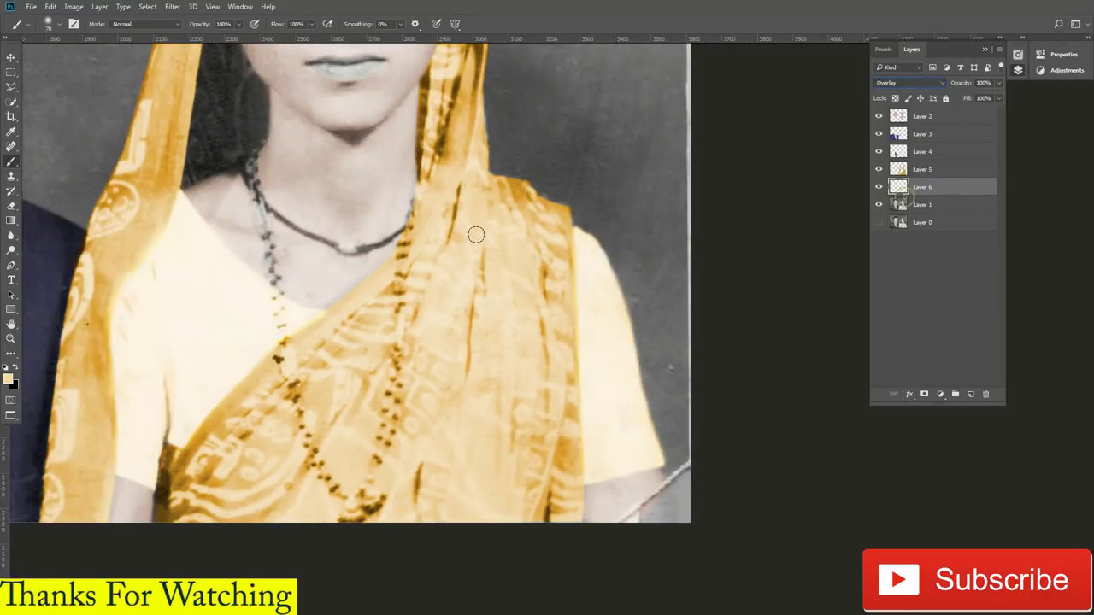
click(940, 205)
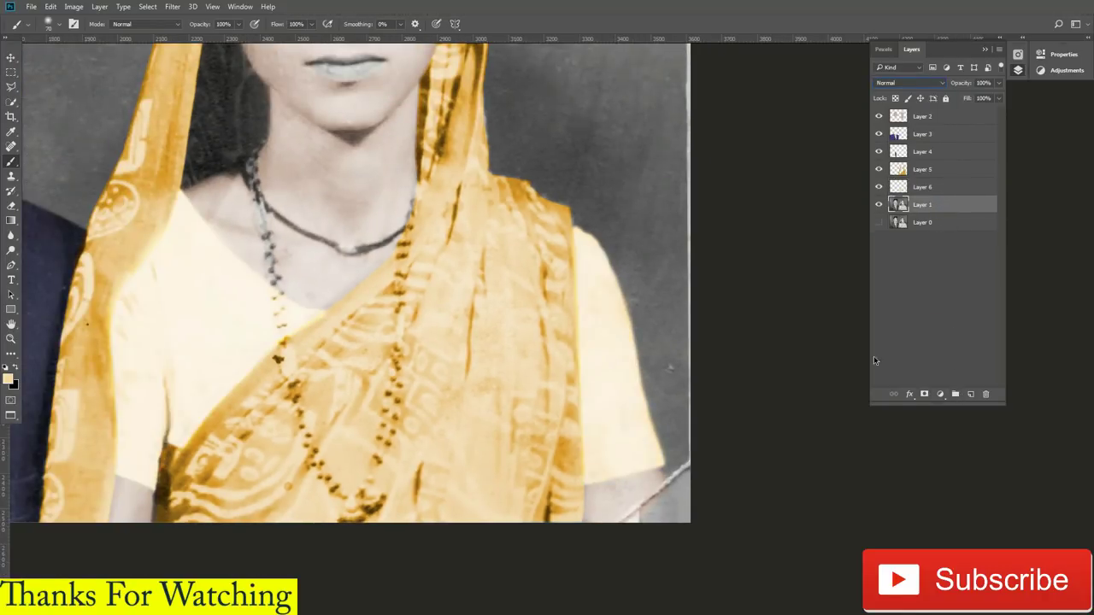
Add a new layer above Layer 1 and choose a dark pink foreground colour
click(957, 396)
scroll(588, 345, down, 3)
scroll(271, 269, up, 1)
scroll(258, 312, up, 1)
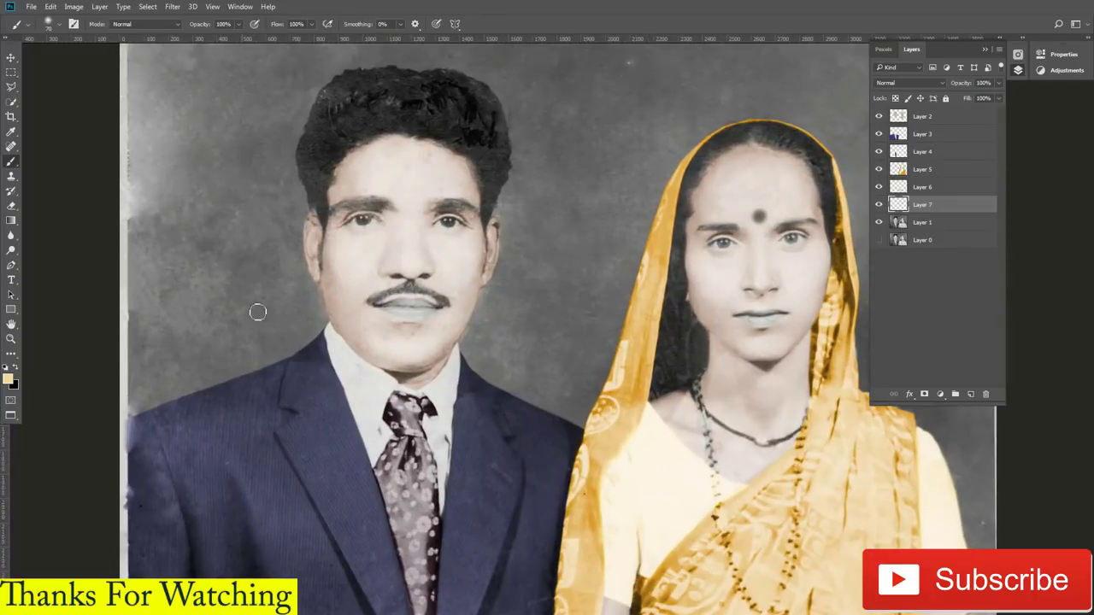
scroll(432, 300, up, 2)
scroll(432, 300, up, 1)
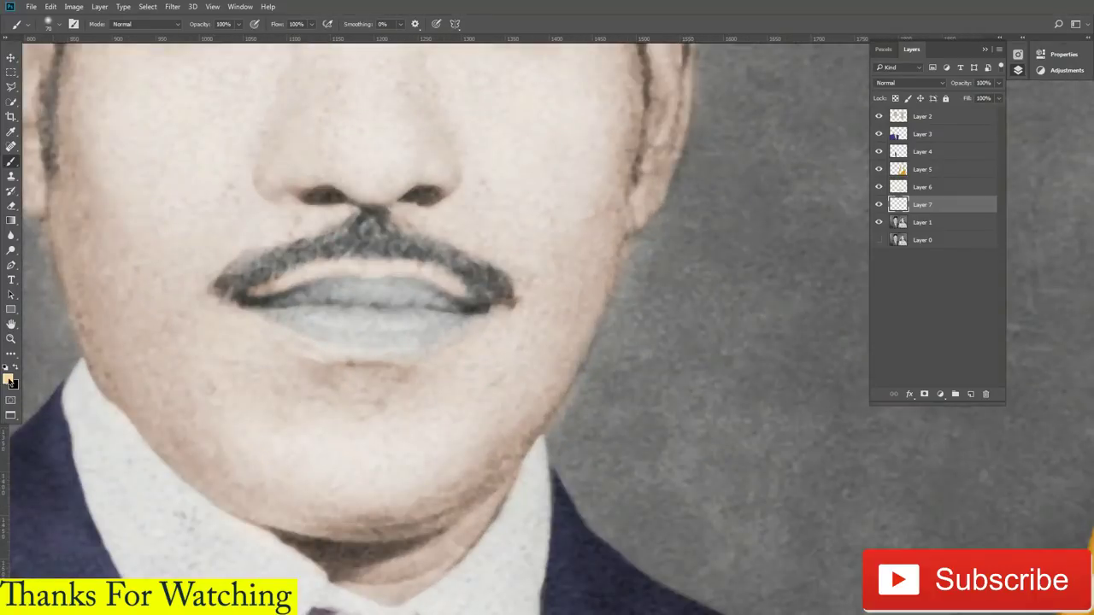
click(7, 378)
click(779, 229)
drag(779, 229, 783, 335)
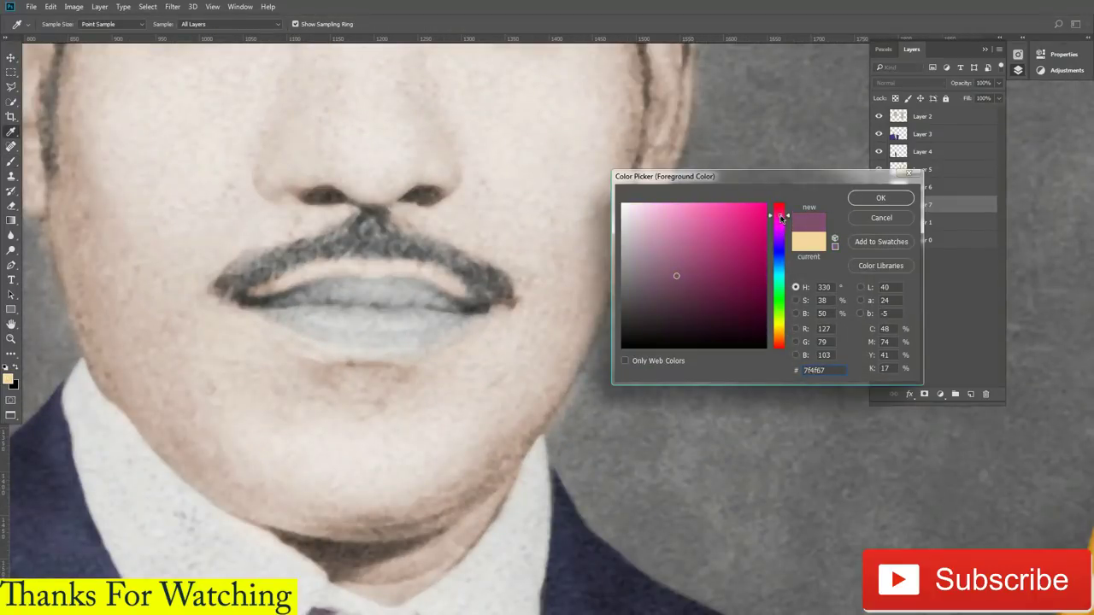
click(730, 207)
drag(778, 223, 797, 214)
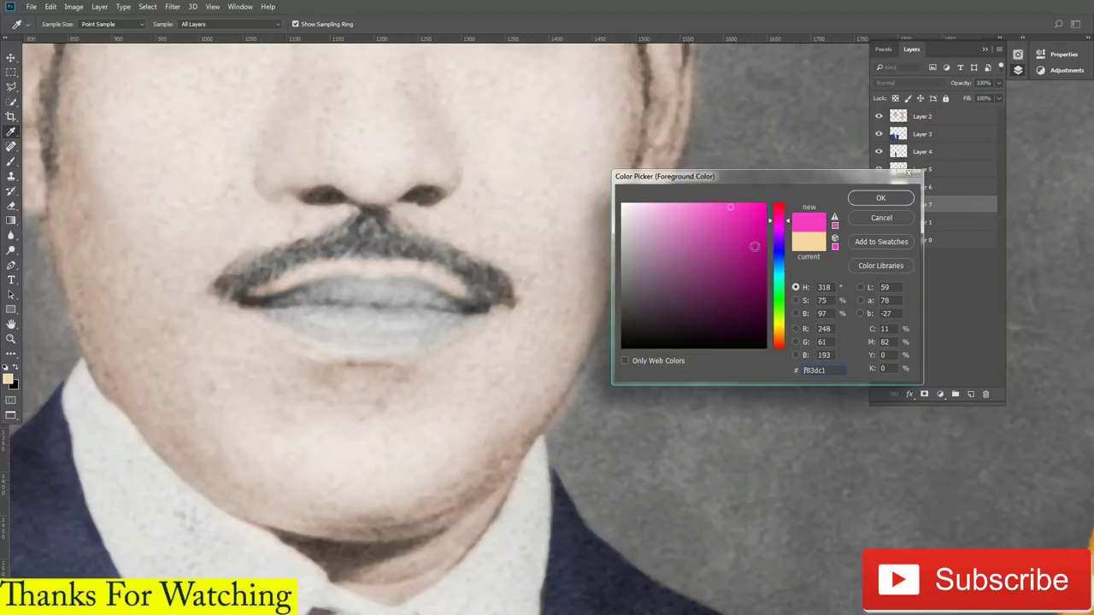
click(697, 271)
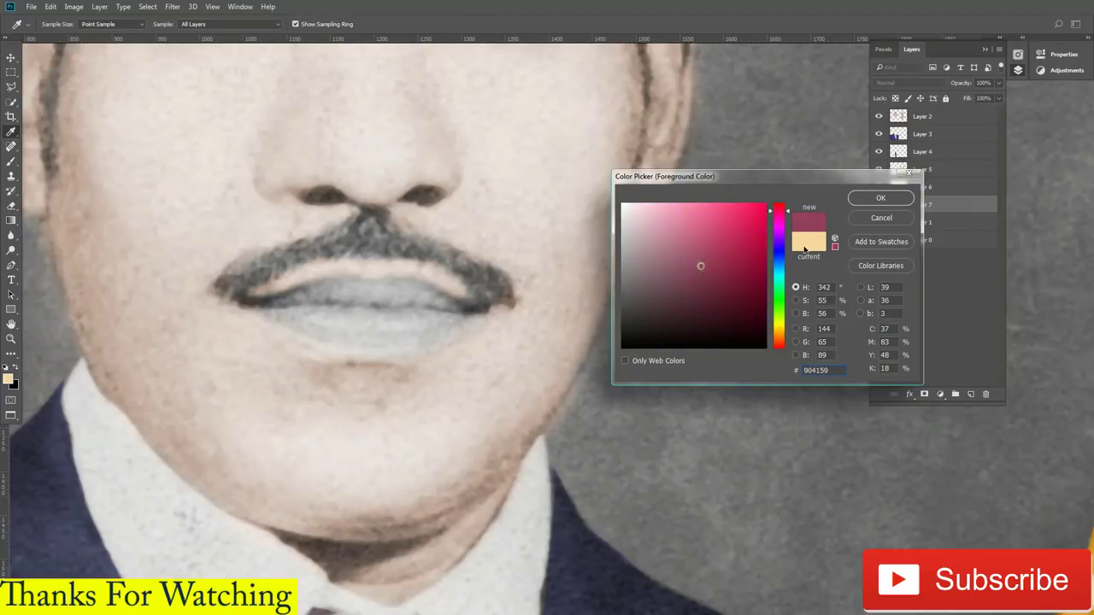
click(880, 198)
Paint the man's lips dark pink and blend the layer as Overlay at 65% opacity
key(b)
mouse_move(255, 302)
mouse_down()
mouse_move(469, 318)
mouse_move(248, 309)
mouse_move(425, 296)
mouse_move(386, 321)
mouse_up()
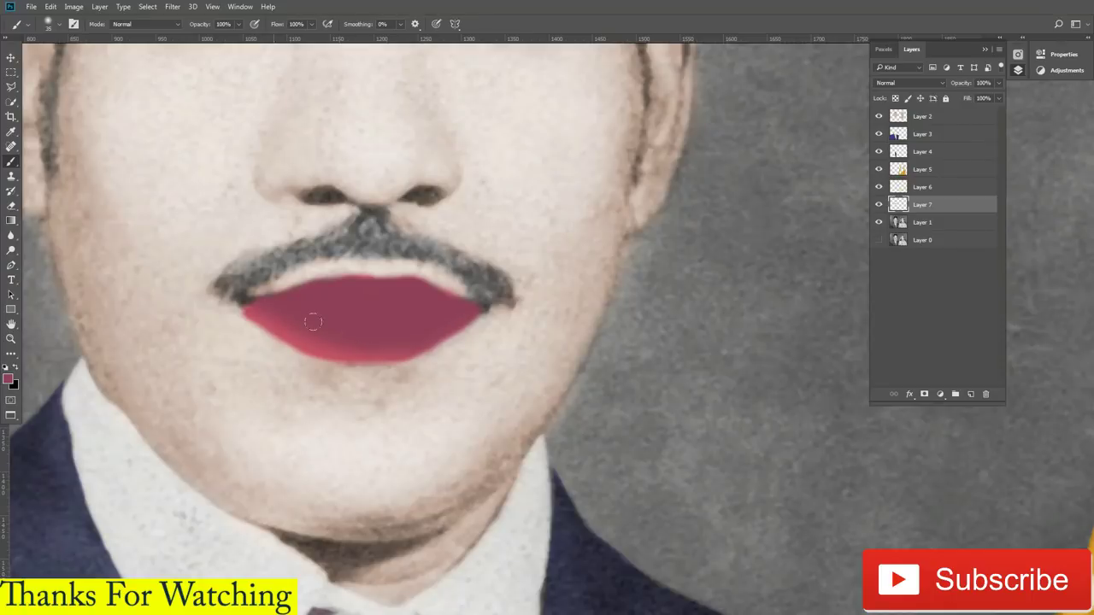
click(909, 83)
click(897, 179)
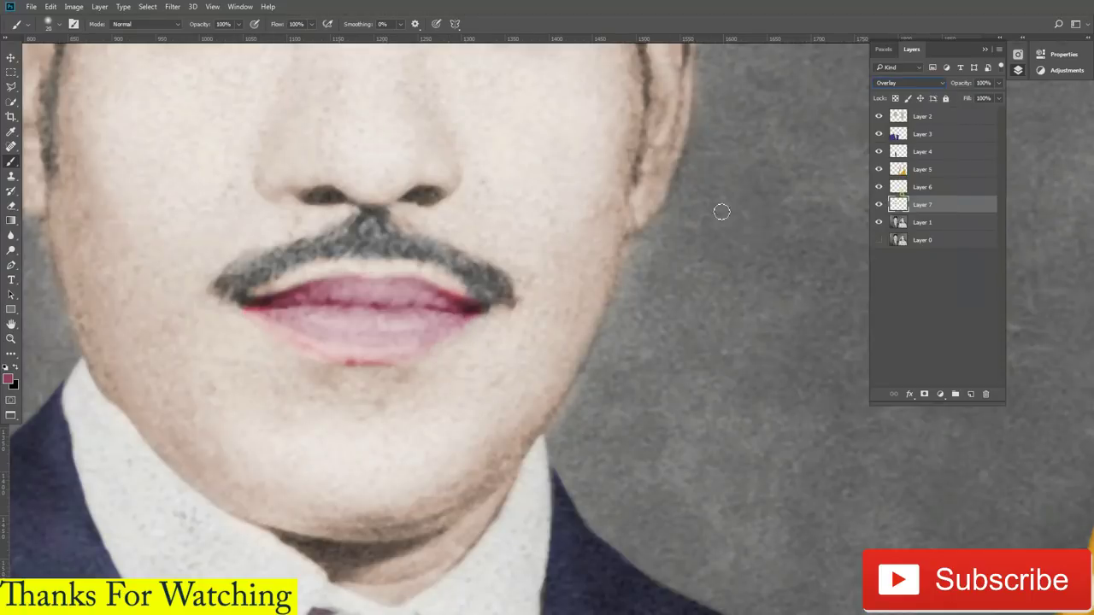
drag(1001, 86, 980, 100)
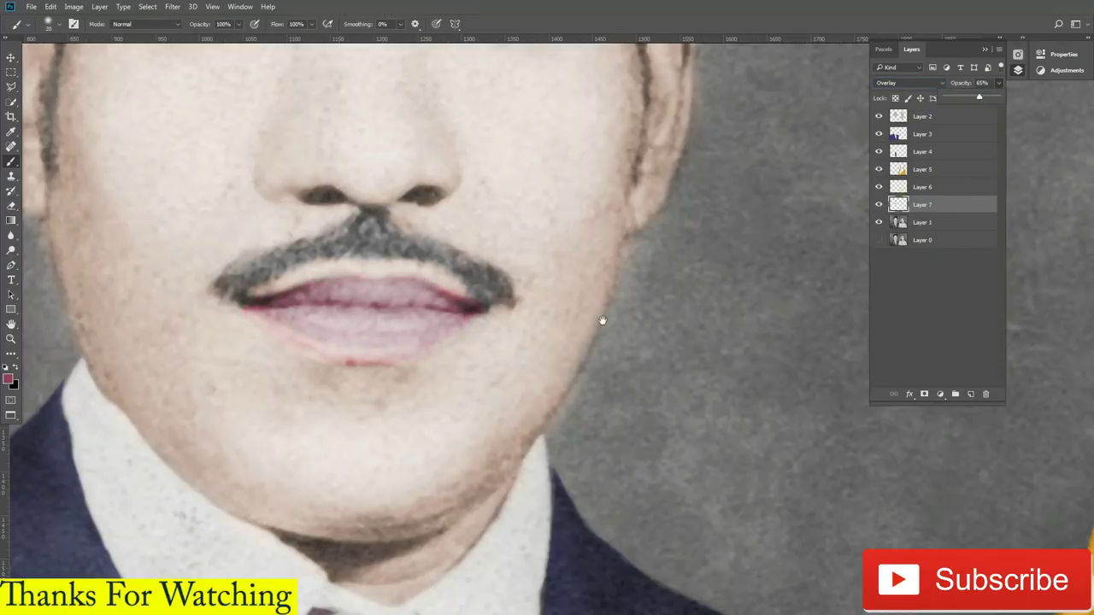
Erase stray pink below the lower lip, undo the erase, and zoom out
key(e)
drag(282, 338, 410, 360)
key(ctrl+z)
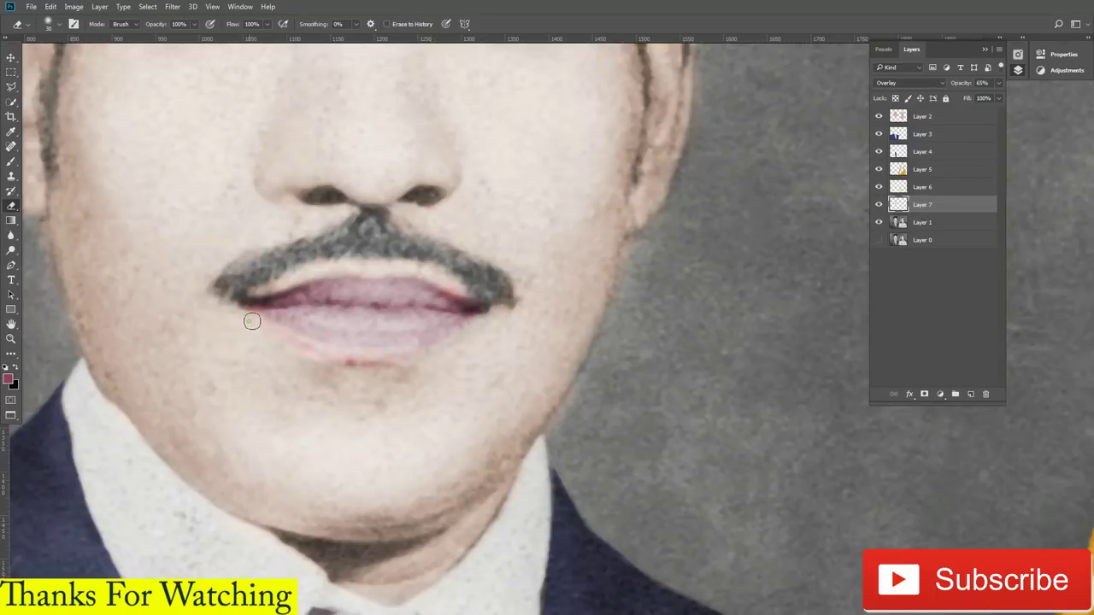
key(ctrl+minus)
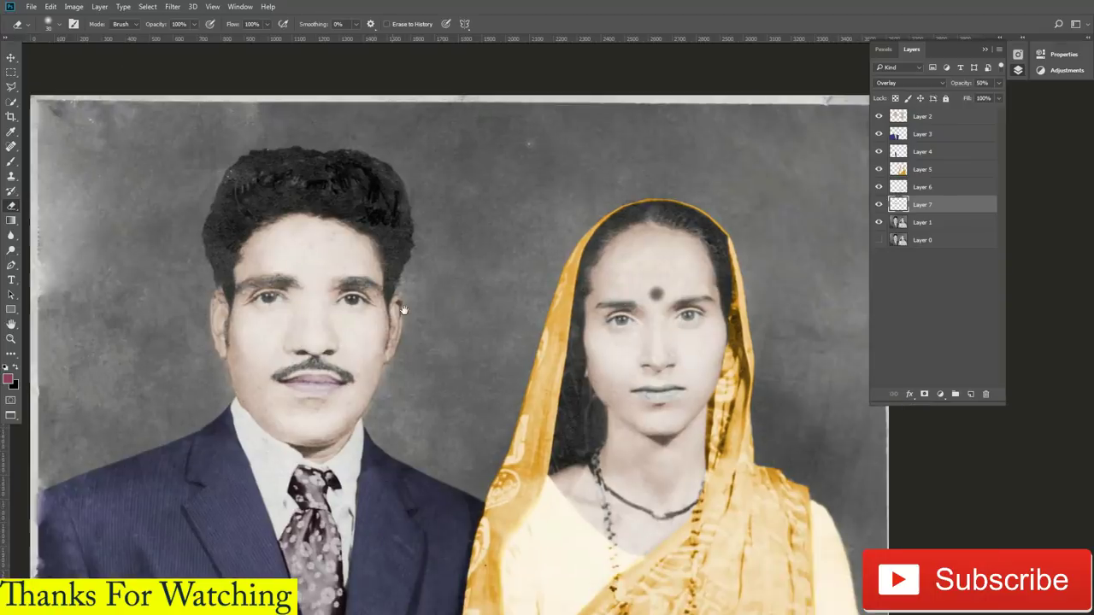
scroll(599, 324, up, 2)
On a new layer, paint the bindi #ff0000 with a size-70 brush, blended Overlay at 76%
scroll(598, 325, up, 3)
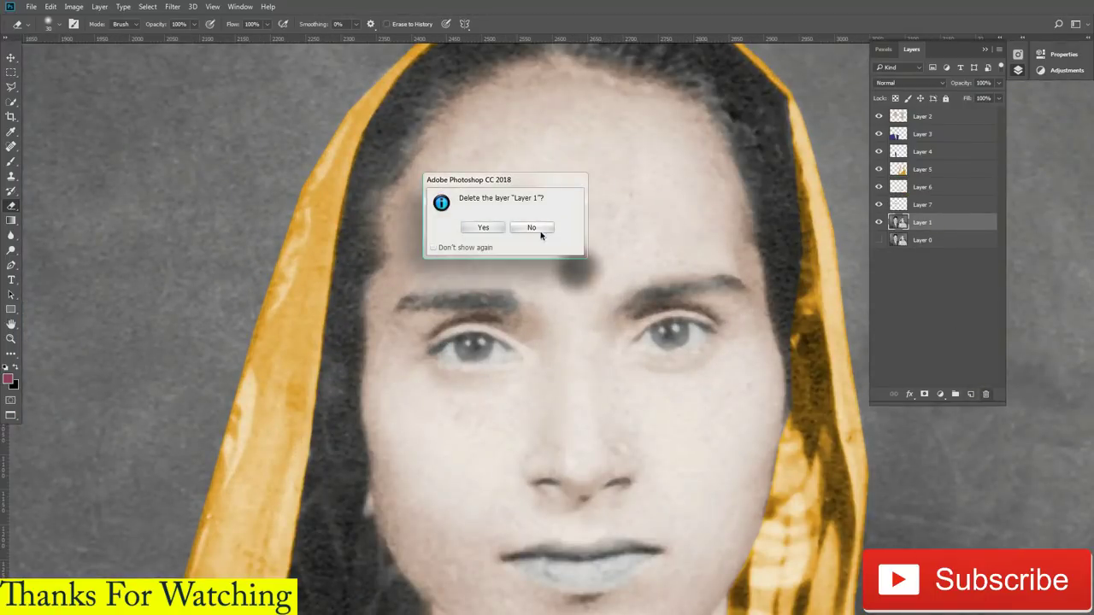
click(971, 395)
click(8, 379)
text(ff0000)
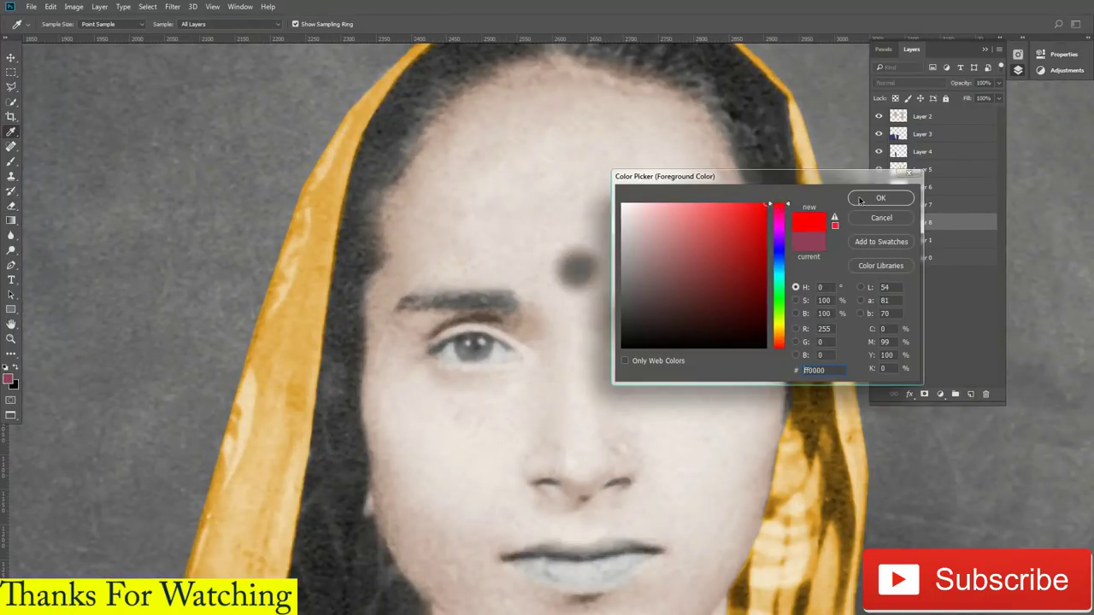
key(Return)
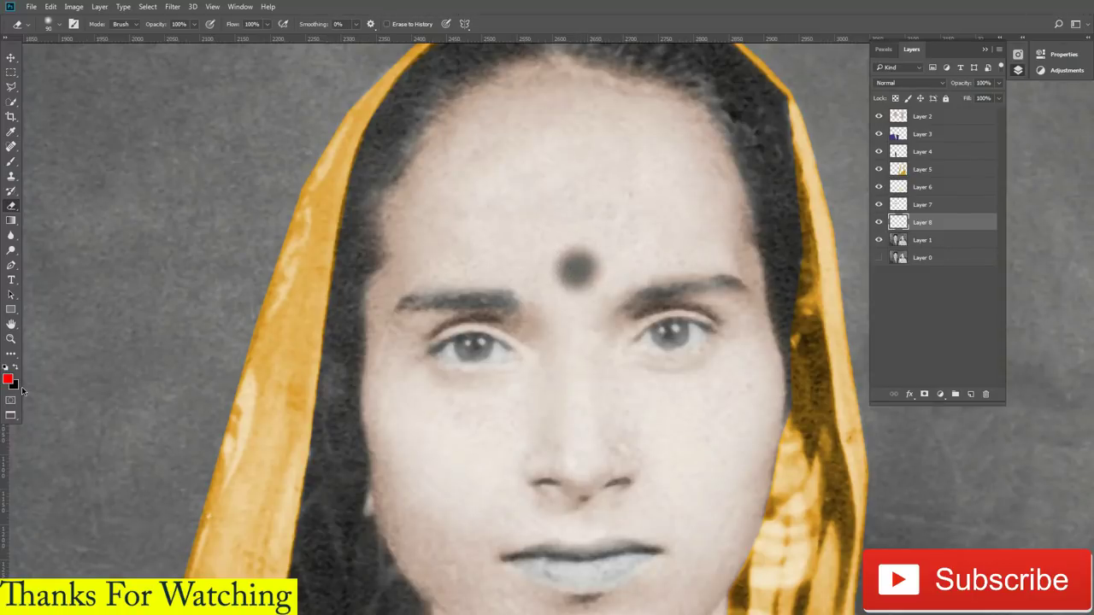
key(b)
key(bracketleft)
key(bracketleft)
key(bracketleft)
click(576, 270)
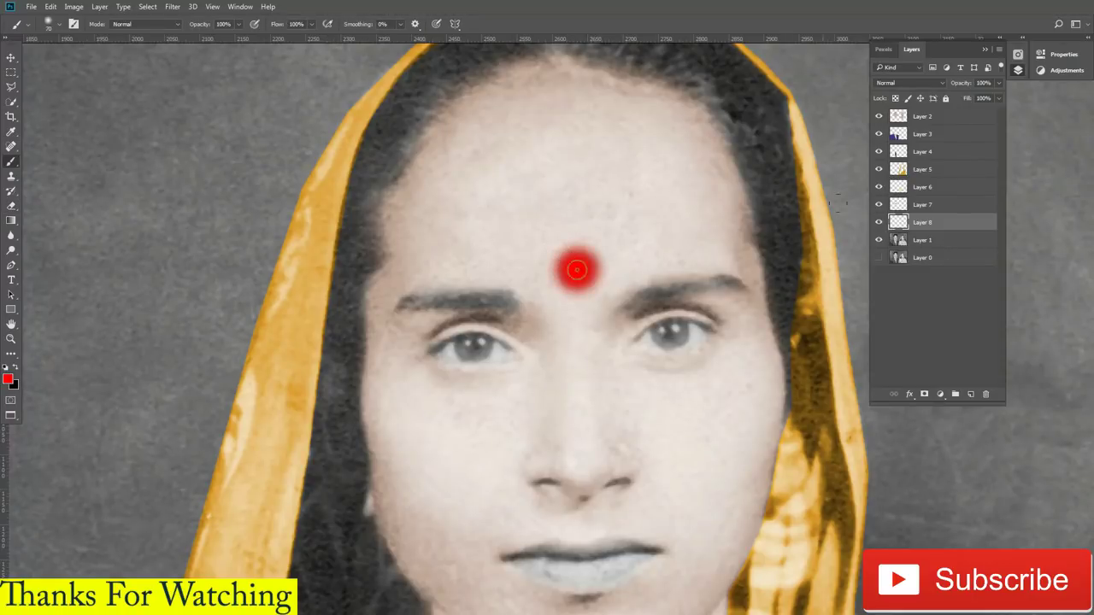
click(909, 83)
click(906, 226)
drag(998, 83, 985, 99)
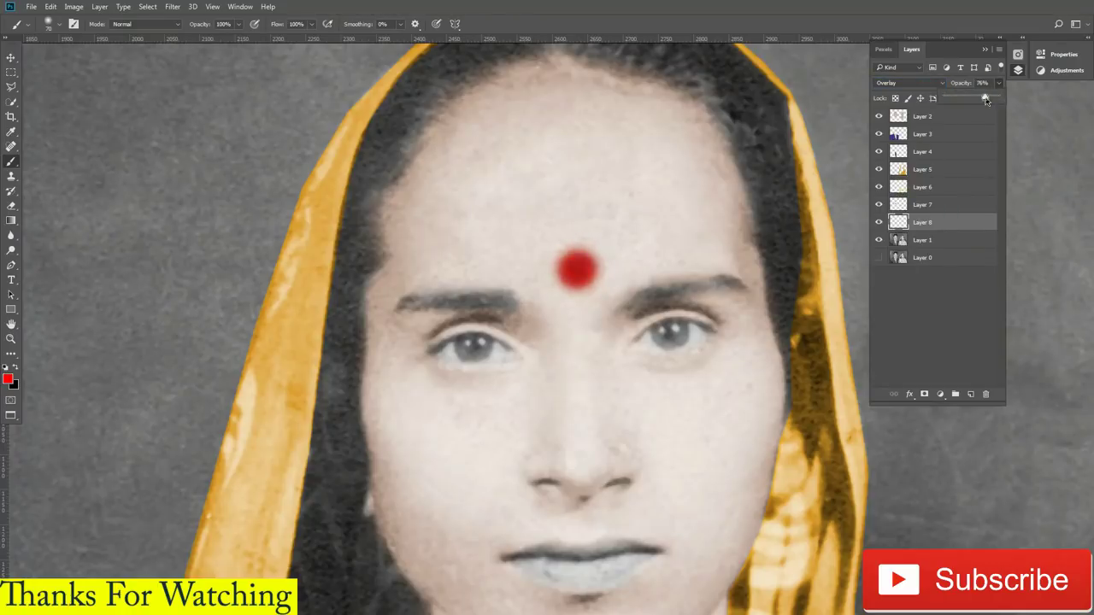
Paint the woman's lips a darker red and lower the red layer's opacity
scroll(543, 493, down, 3)
click(8, 378)
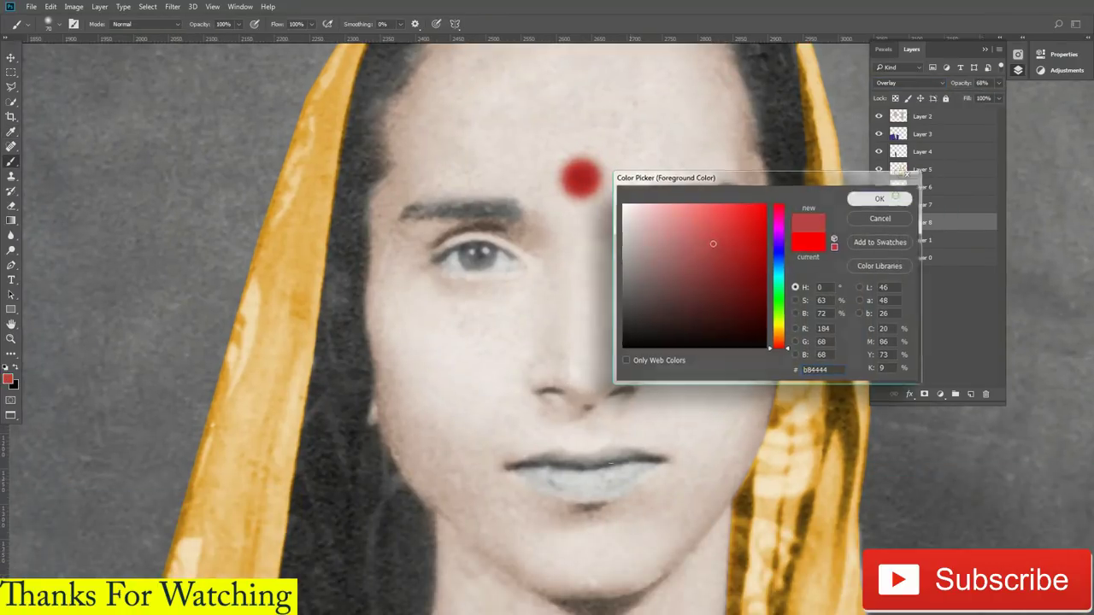
click(875, 195)
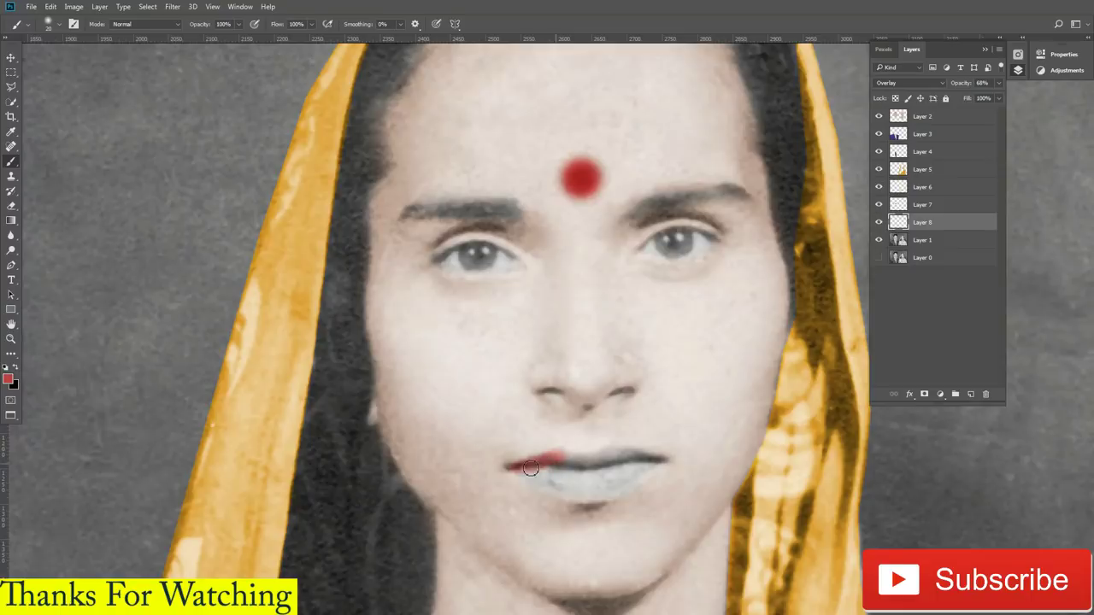
drag(584, 485, 628, 455)
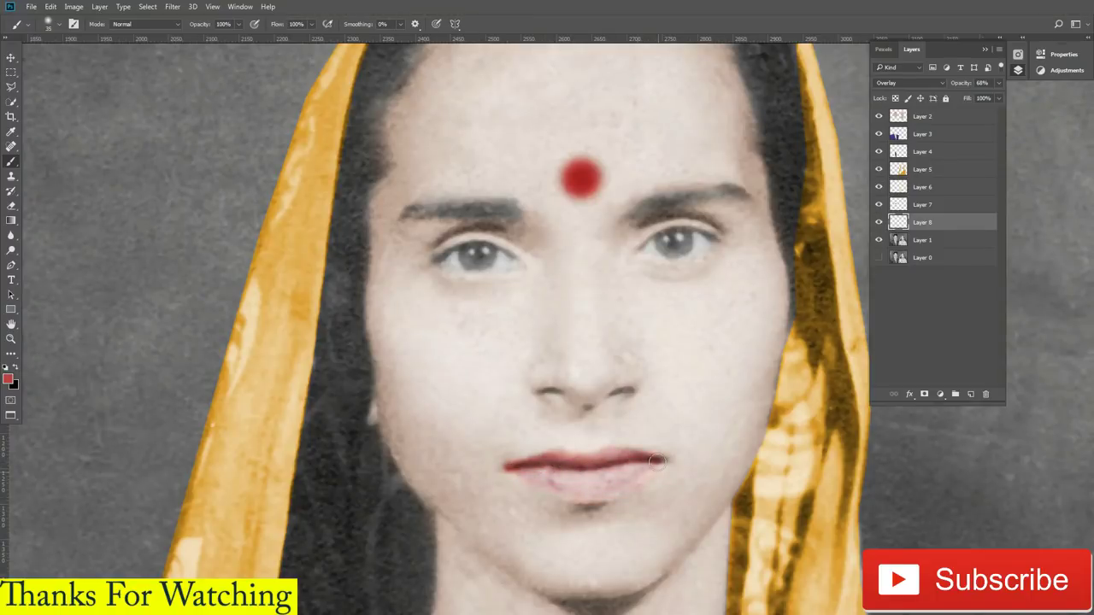
key(e)
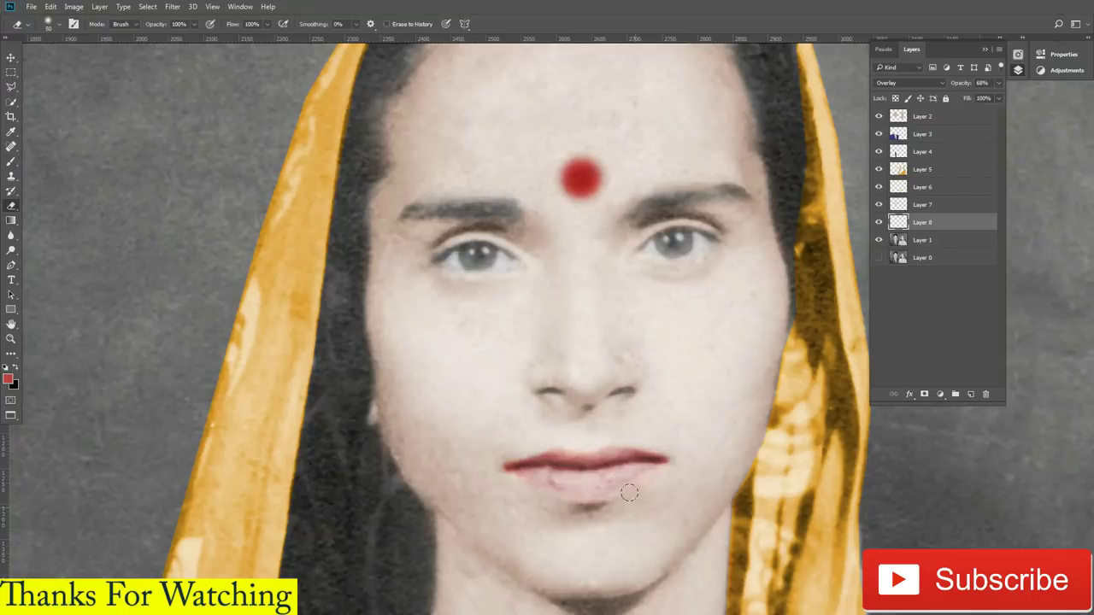
click(998, 83)
drag(983, 98, 963, 100)
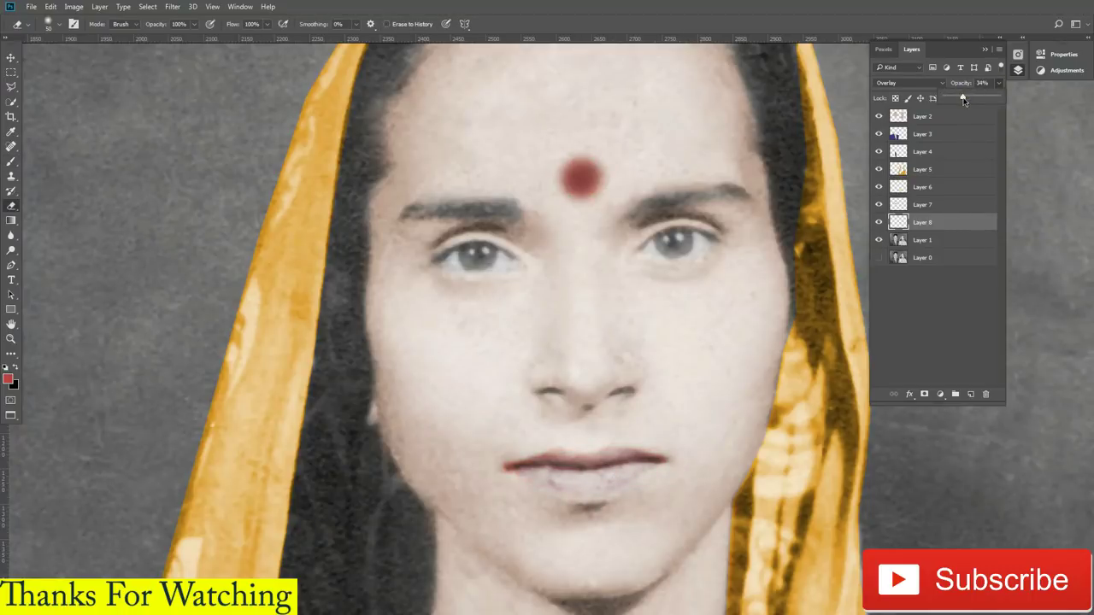
scroll(831, 179, down, 3)
scroll(769, 256, down, 3)
scroll(618, 374, up, 4)
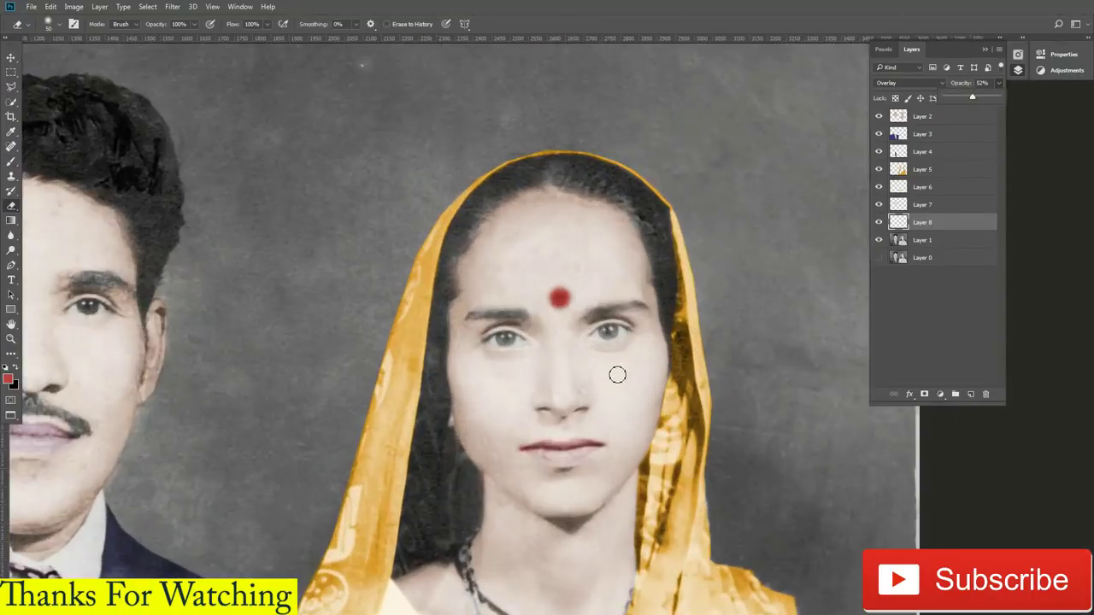
scroll(610, 406, up, 2)
scroll(609, 406, down, 4)
scroll(596, 391, up, 1)
scroll(535, 277, down, 1)
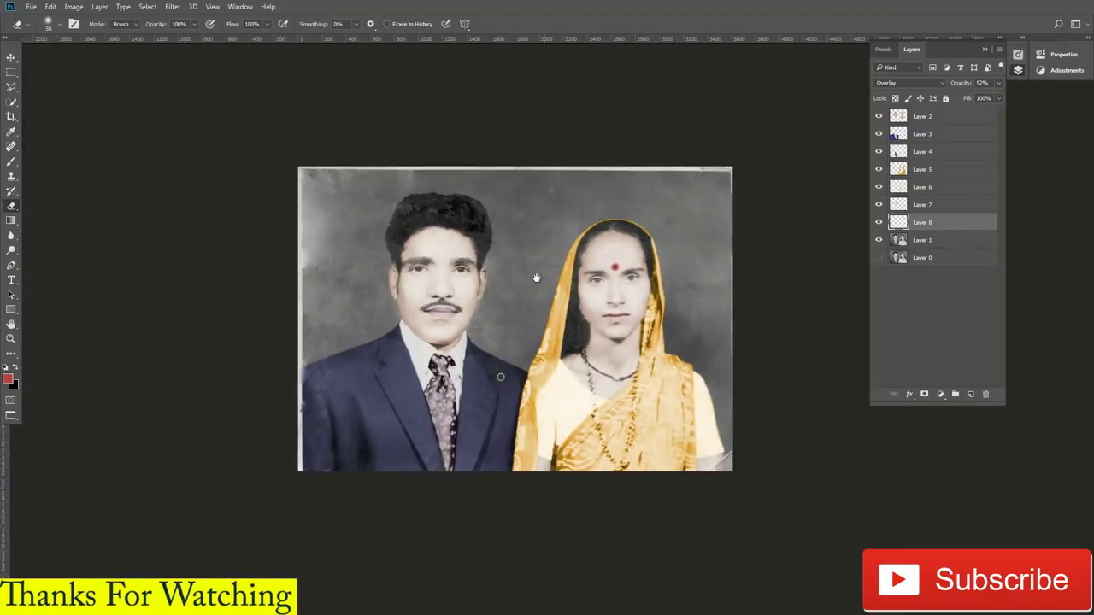
key(alt+bracketleft)
scroll(663, 317, up, 2)
scroll(471, 391, up, 2)
Pick bright yellow, add Layer 9 for the nose stud, and blend it Overlay at 34%
key(i)
click(8, 379)
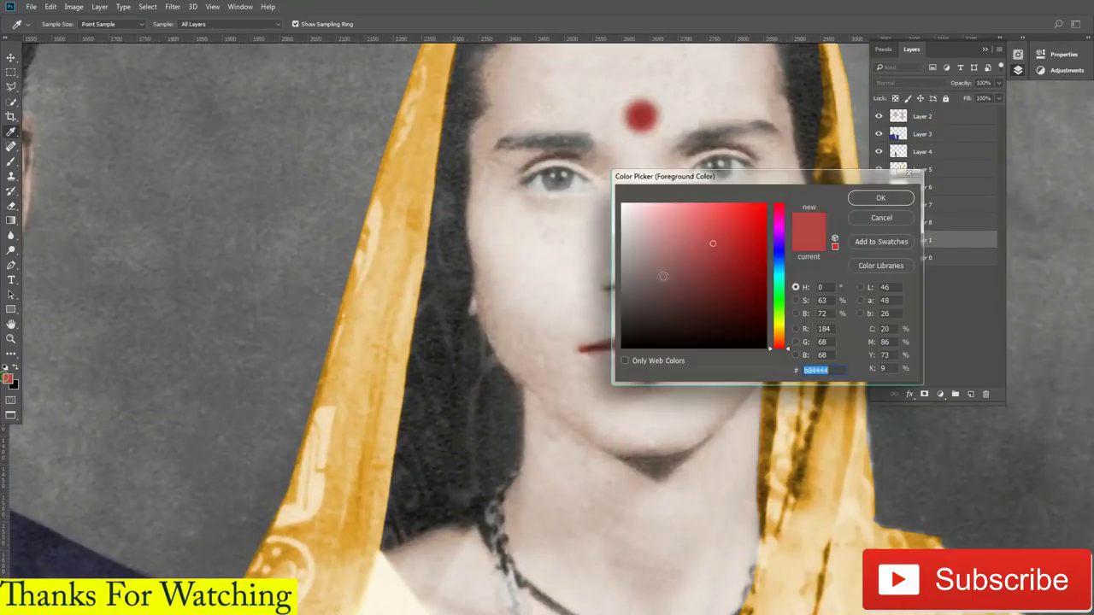
click(779, 329)
drag(780, 328, 779, 323)
click(880, 198)
key(e)
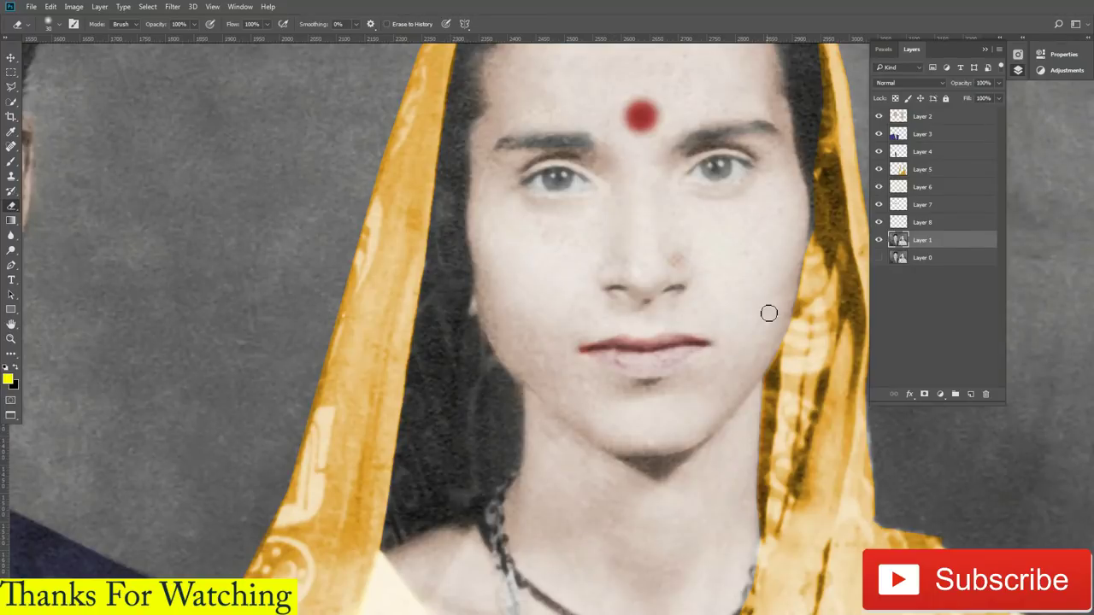
click(971, 394)
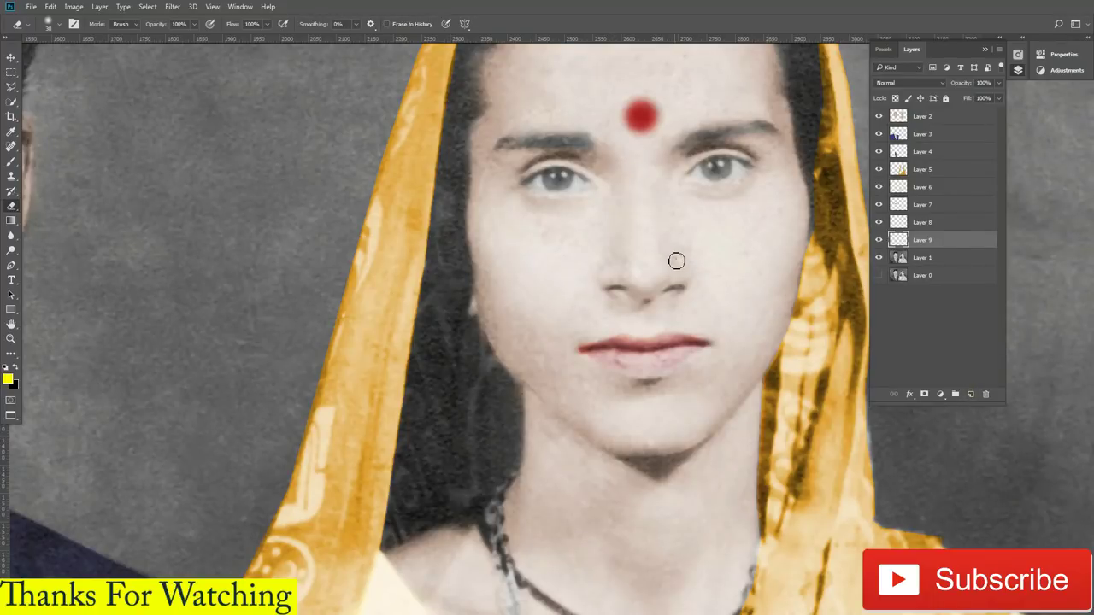
key(b)
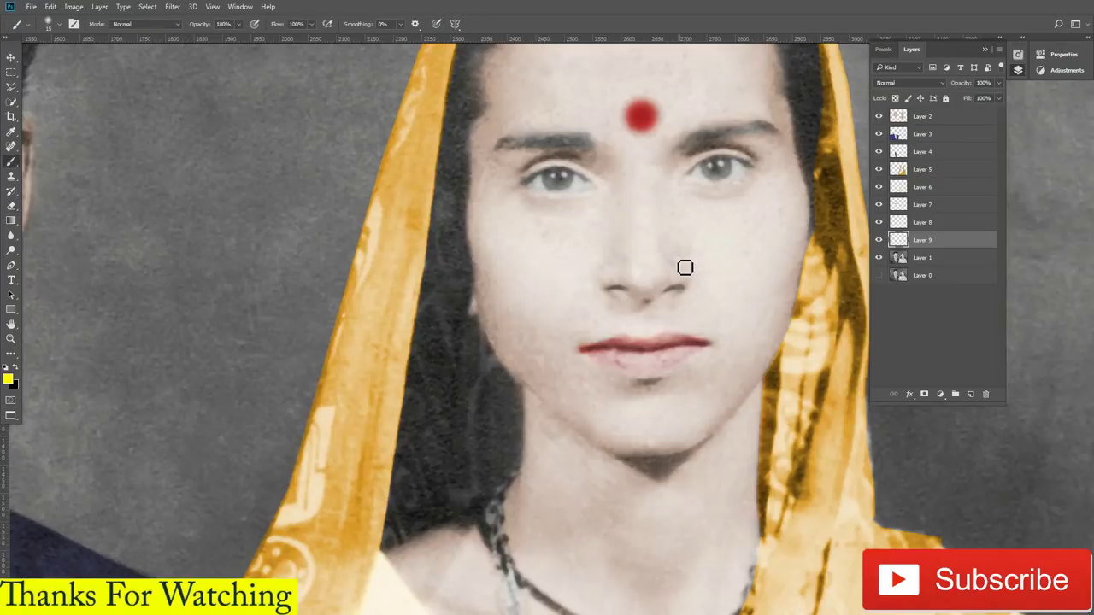
click(907, 83)
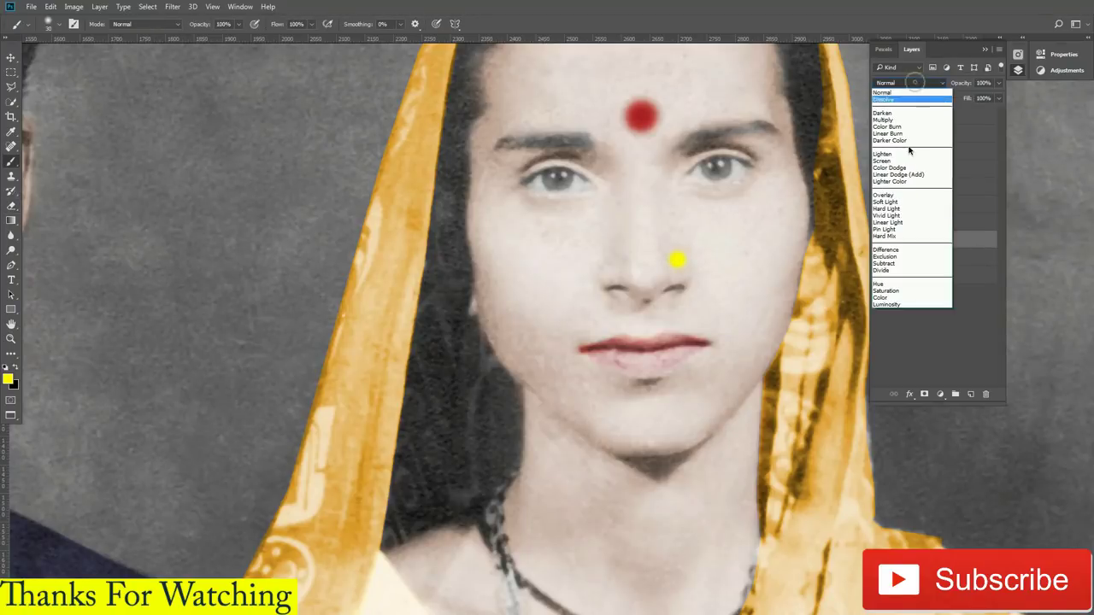
click(907, 199)
drag(998, 83, 978, 100)
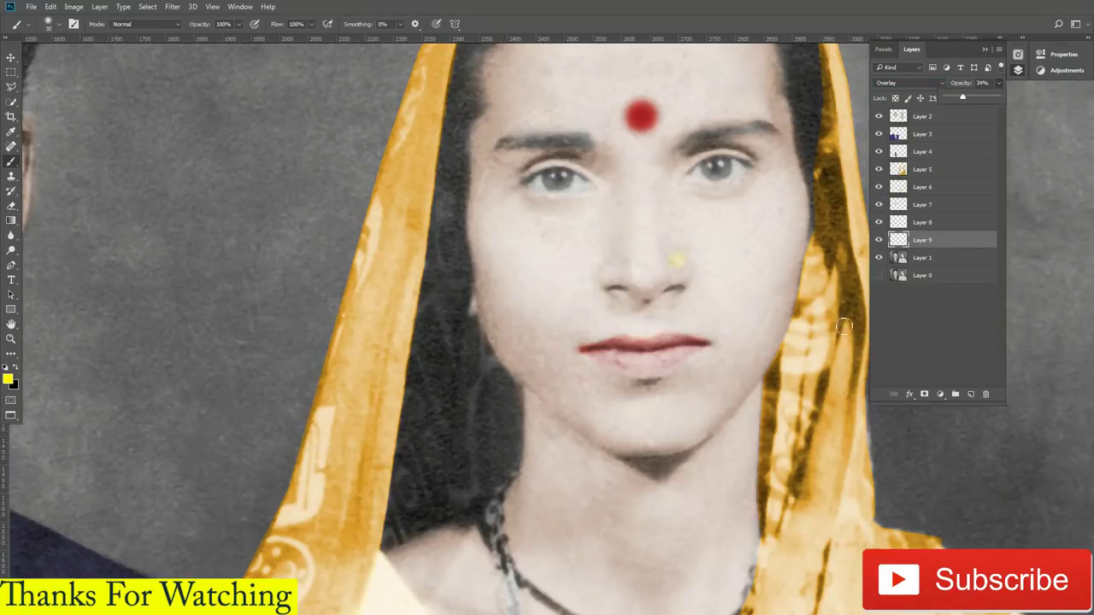
On a new layer, paint yellow along both necklace strands, blended Overlay at 18%
click(970, 394)
scroll(581, 283, down, 5)
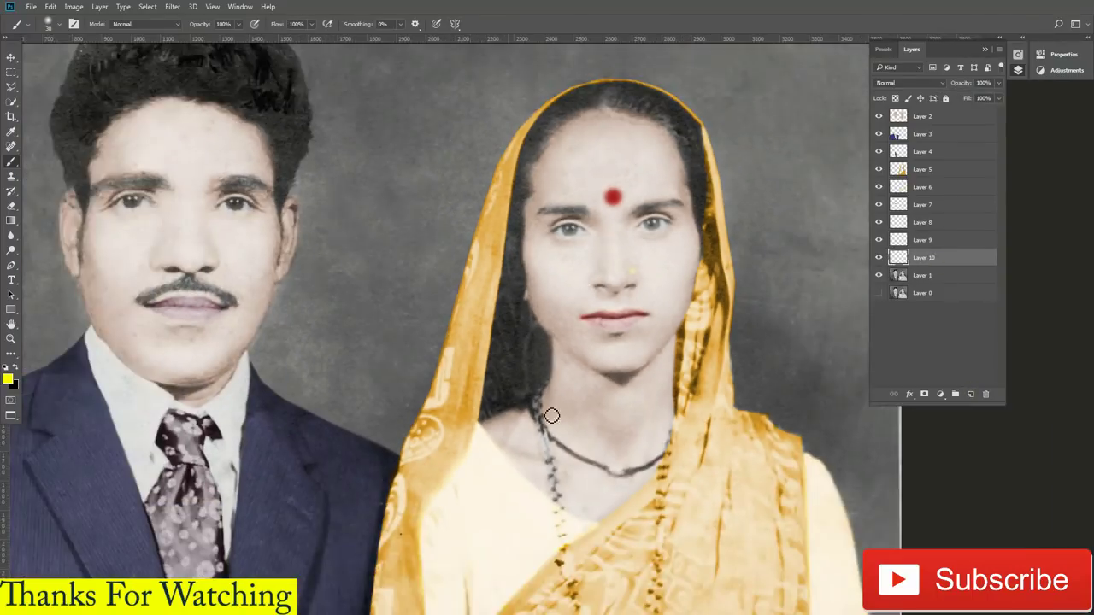
scroll(552, 415, up, 3)
scroll(563, 453, up, 2)
drag(532, 374, 553, 494)
mouse_move(549, 362)
mouse_down()
mouse_move(536, 398)
mouse_move(558, 545)
mouse_up()
mouse_move(567, 548)
mouse_down()
mouse_move(531, 409)
mouse_move(544, 544)
mouse_move(528, 452)
mouse_move(556, 551)
mouse_move(518, 452)
mouse_move(566, 548)
mouse_move(580, 546)
mouse_up()
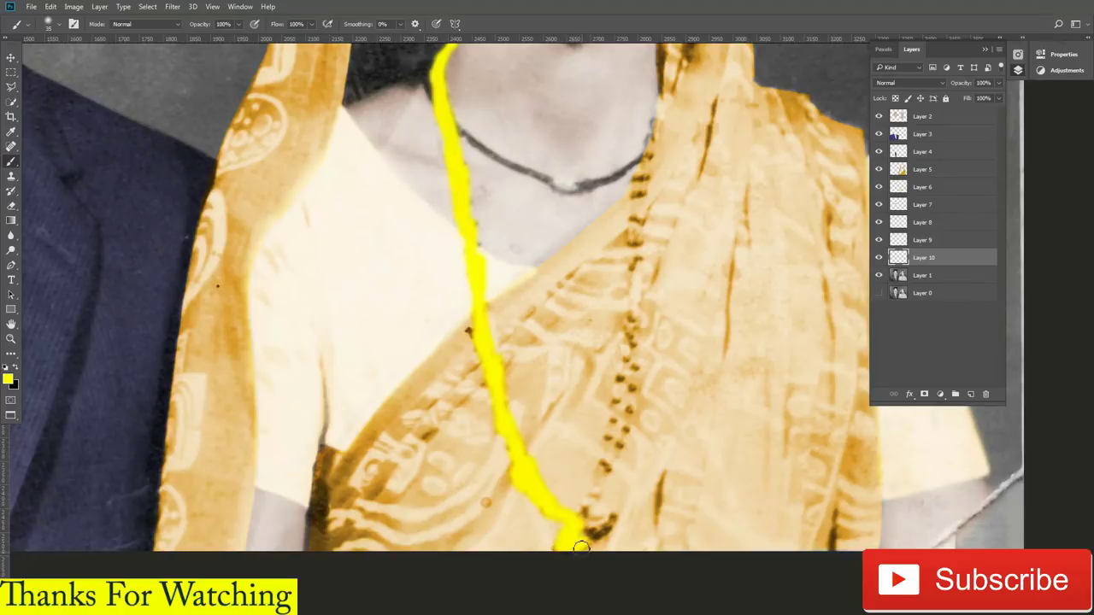
mouse_move(537, 507)
mouse_down()
mouse_move(612, 520)
mouse_move(587, 499)
mouse_move(631, 335)
mouse_up()
scroll(615, 437, up, 3)
mouse_move(590, 444)
mouse_down()
mouse_move(598, 344)
mouse_move(598, 447)
mouse_move(603, 361)
mouse_move(603, 384)
mouse_move(624, 295)
mouse_up()
click(910, 82)
click(906, 192)
click(998, 83)
drag(998, 96, 952, 104)
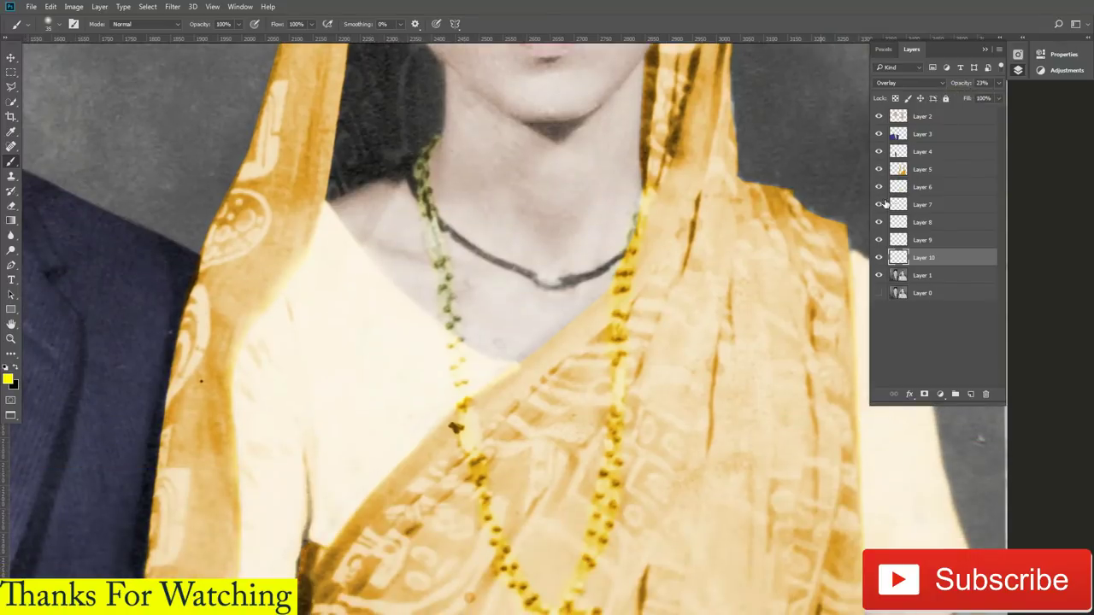
On Layer 5, erase the saree yellow spilling onto the neck and test a lower fill
ctrl+click(641, 243)
key(e)
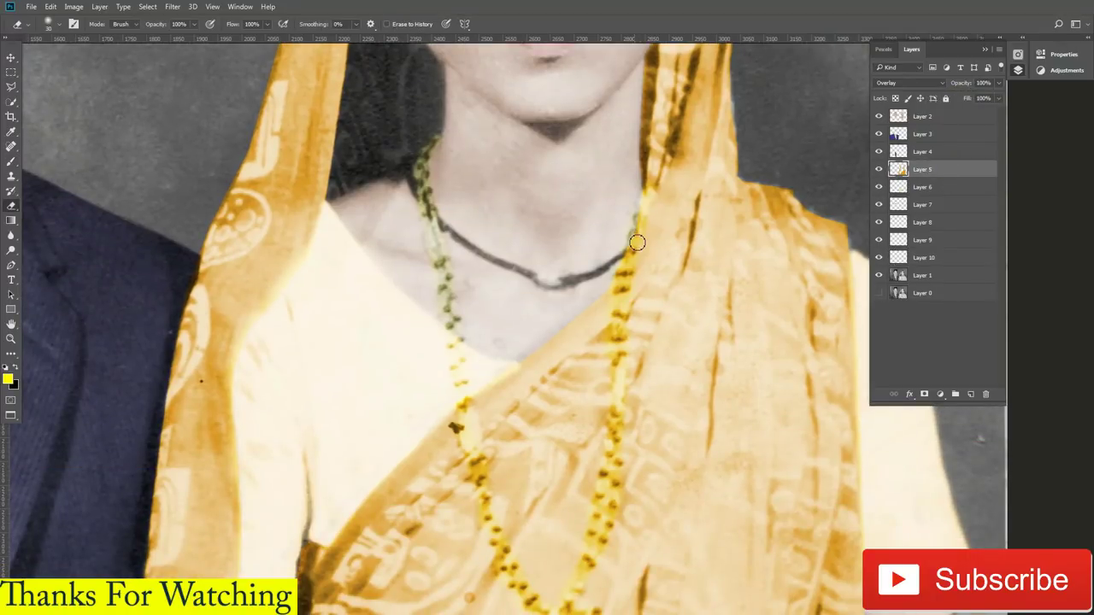
drag(643, 213, 622, 314)
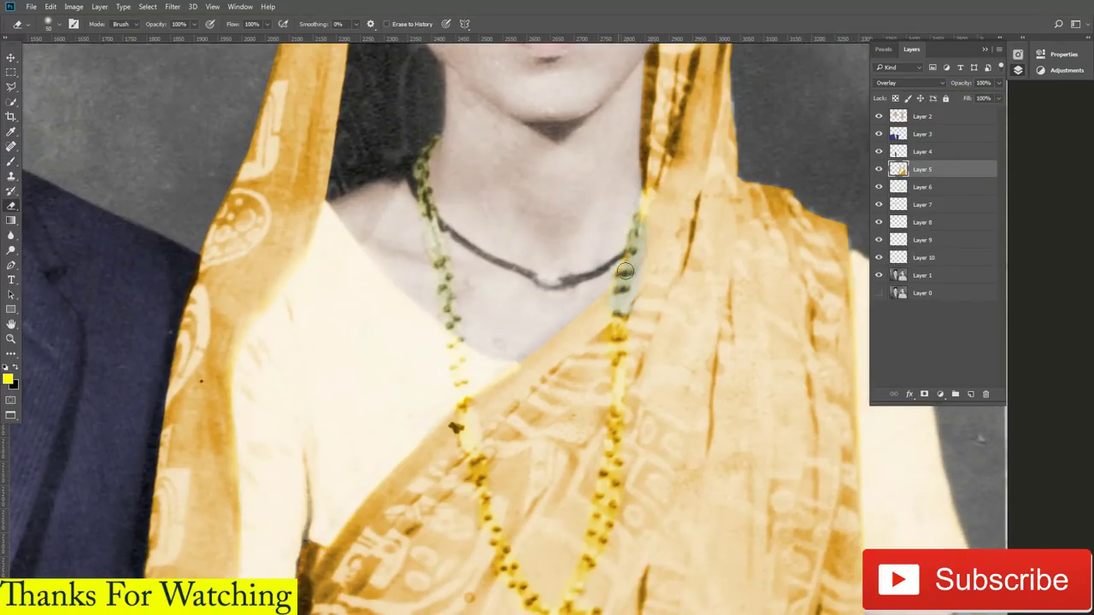
scroll(620, 342, down, 2)
click(998, 98)
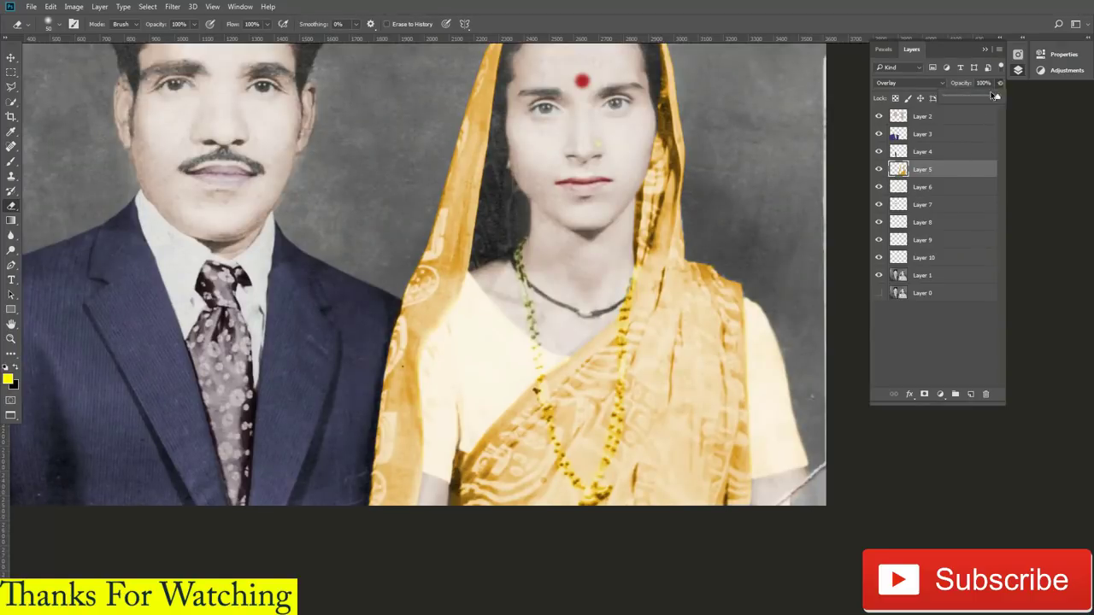
mouse_move(996, 99)
mouse_down()
mouse_move(965, 100)
mouse_move(998, 100)
mouse_up()
Set the necklace Layer 10 opacity to 34%, then select Layer 1
click(943, 259)
drag(997, 97, 963, 100)
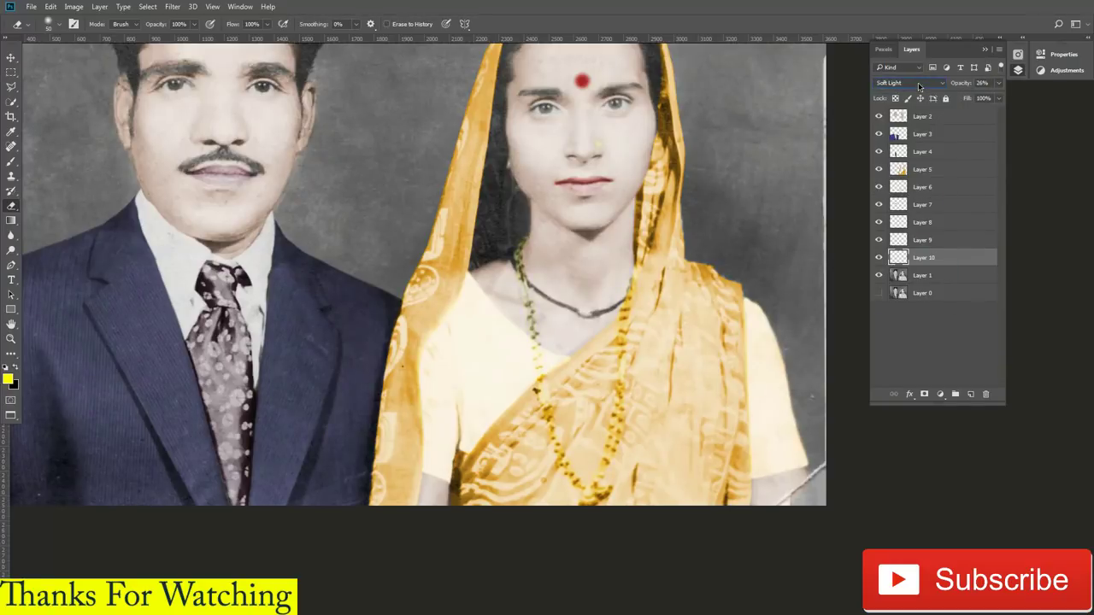
click(939, 337)
click(947, 275)
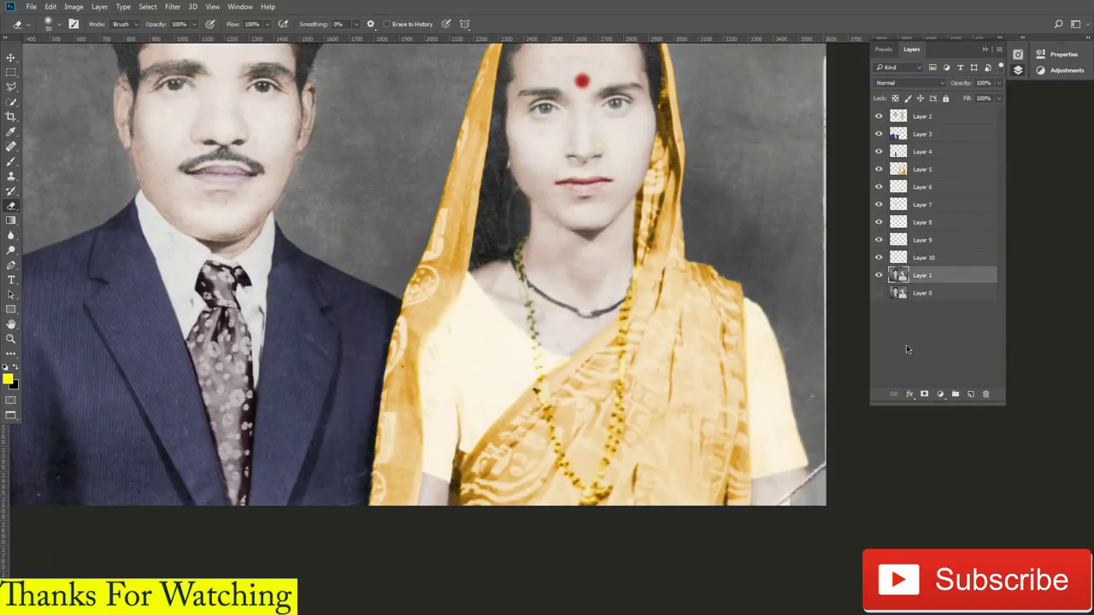
Add a new layer above Layer 1 and choose a dark brown paint colour
click(970, 394)
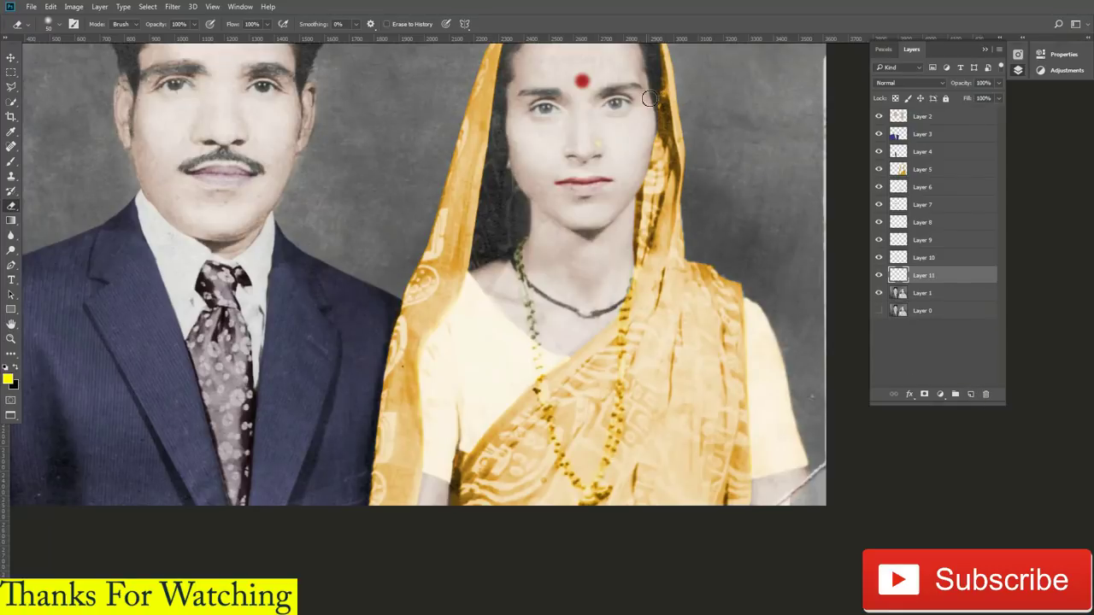
scroll(590, 139, up, 5)
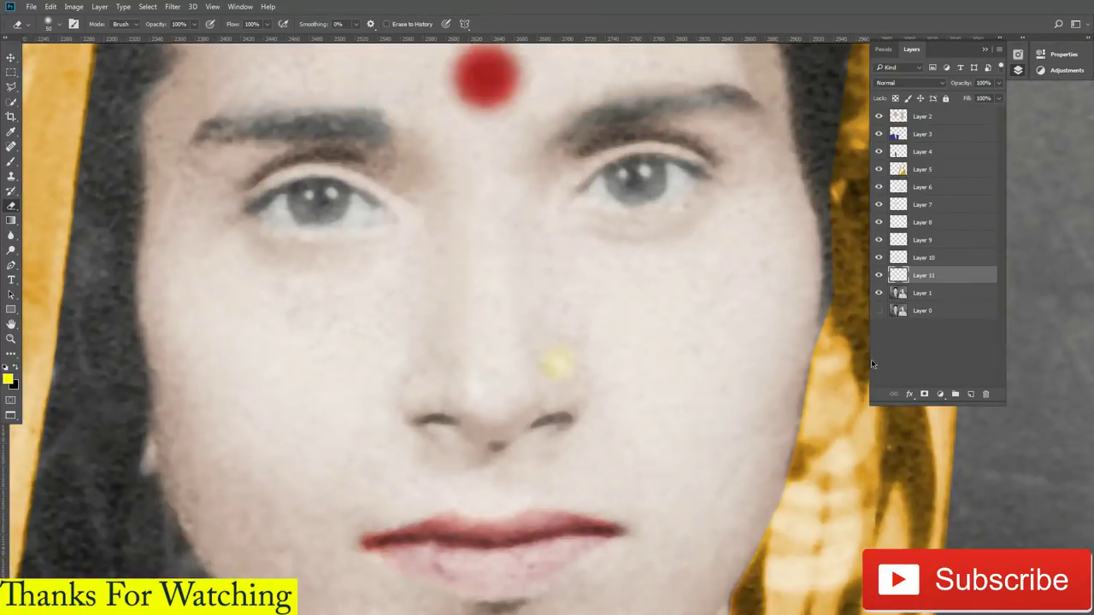
click(778, 338)
click(723, 251)
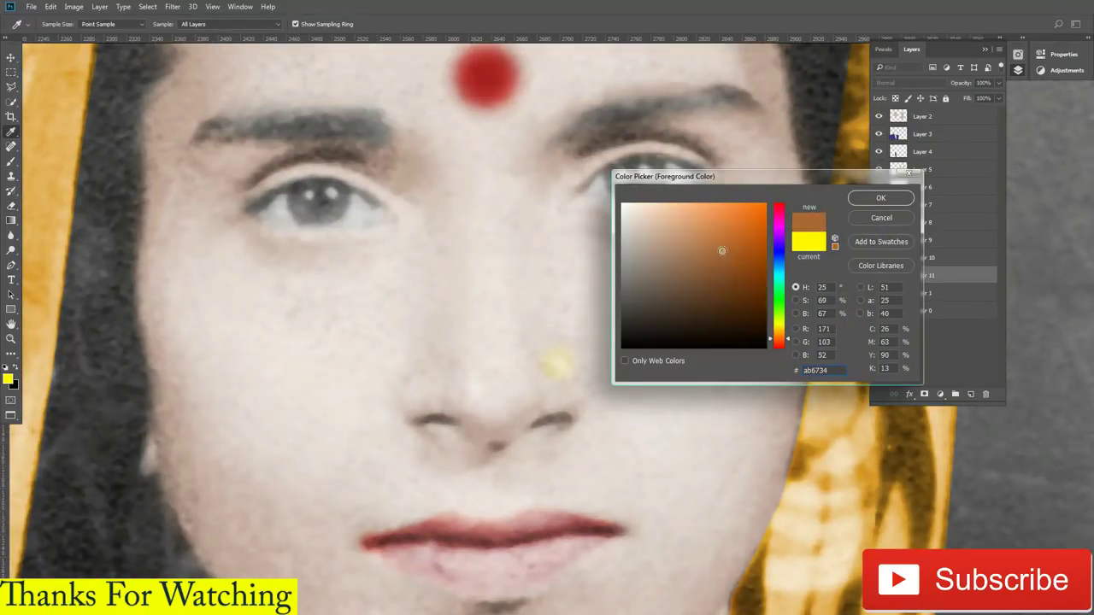
click(739, 279)
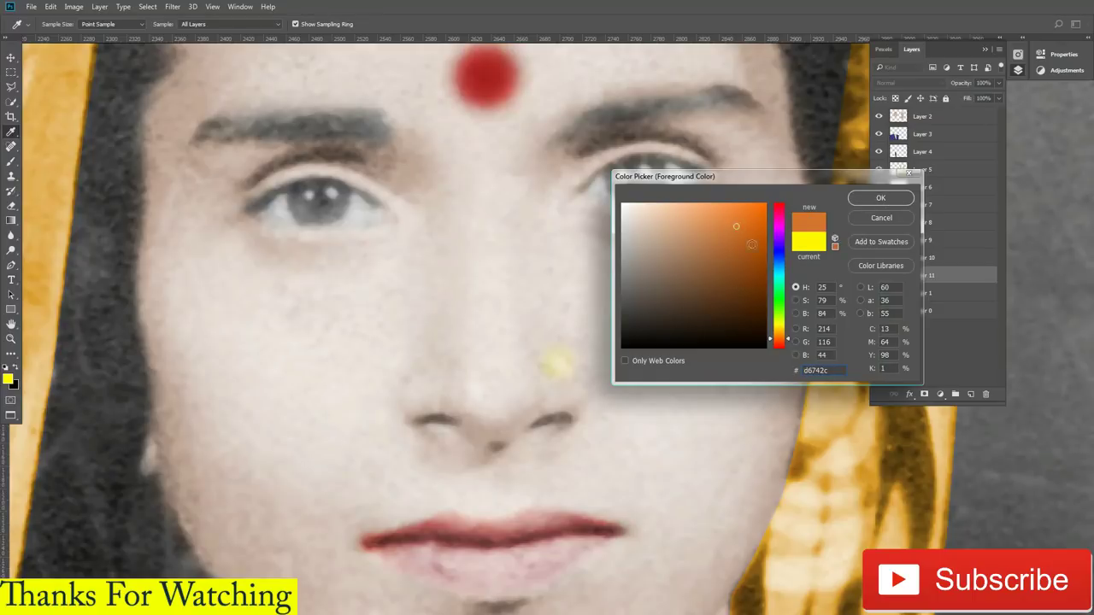
click(734, 265)
click(880, 197)
Brush brown over both of the woman's irises, blended Overlay at 46% opacity
key(e)
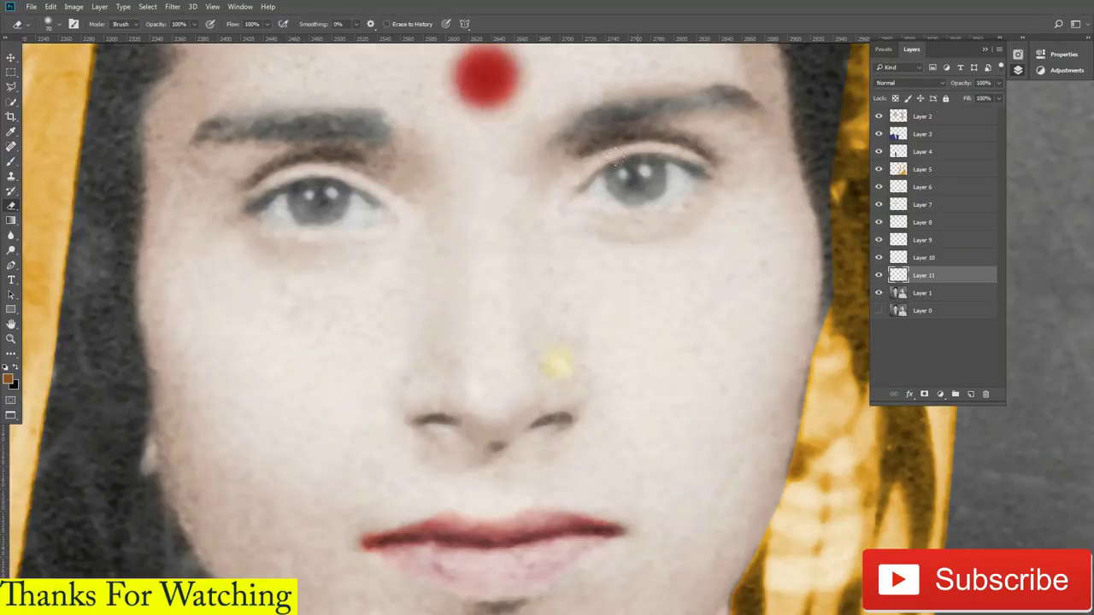
key(b)
drag(617, 167, 637, 179)
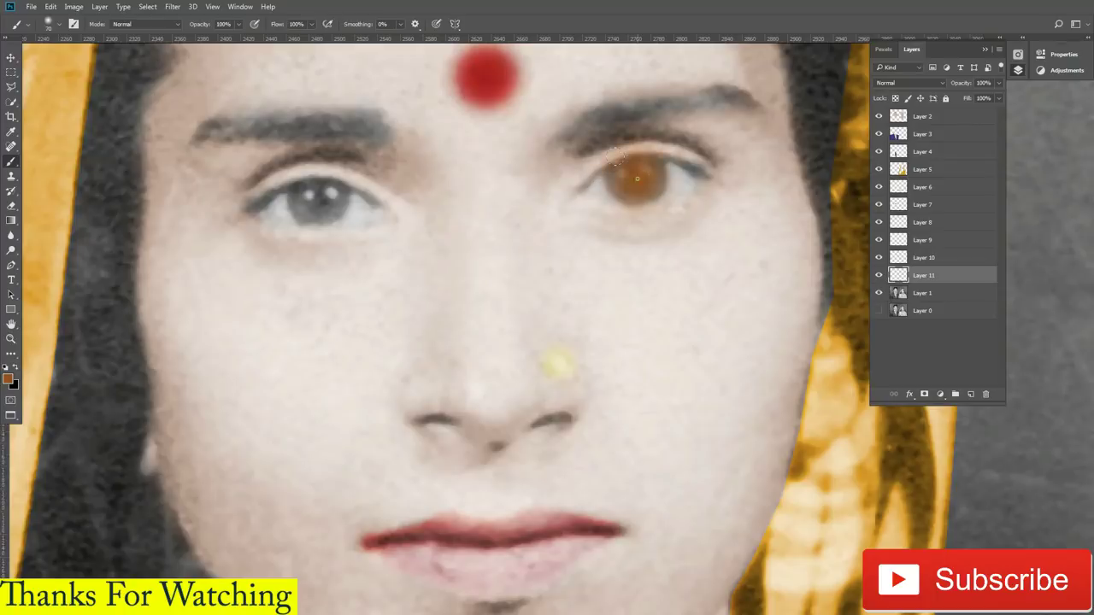
drag(294, 182, 334, 201)
click(909, 83)
click(893, 199)
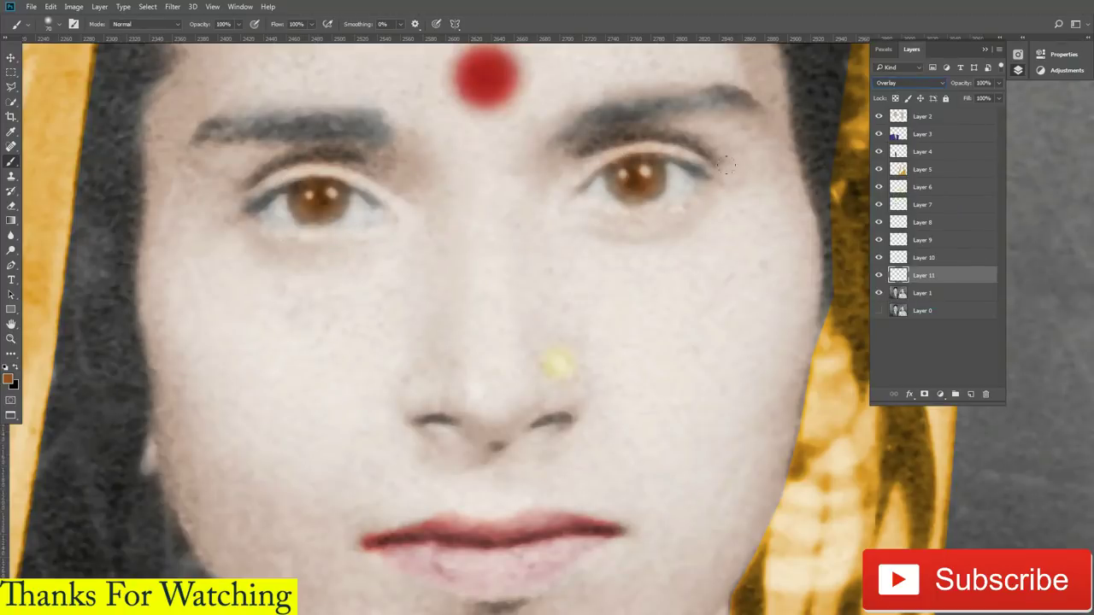
click(1000, 83)
drag(979, 101, 963, 100)
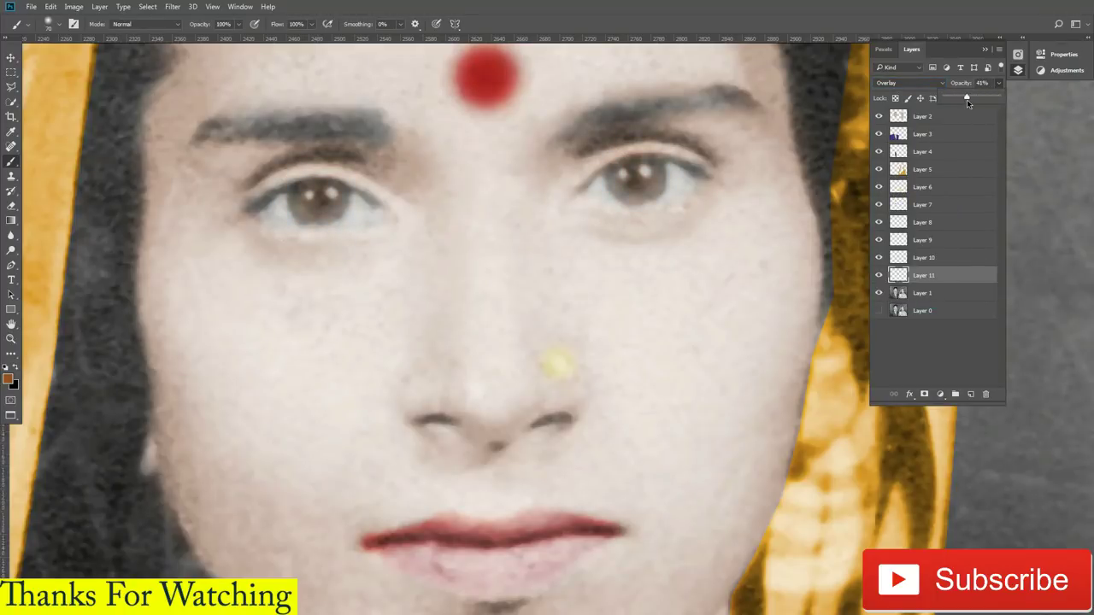
scroll(626, 225, down, 3)
scroll(627, 225, down, 2)
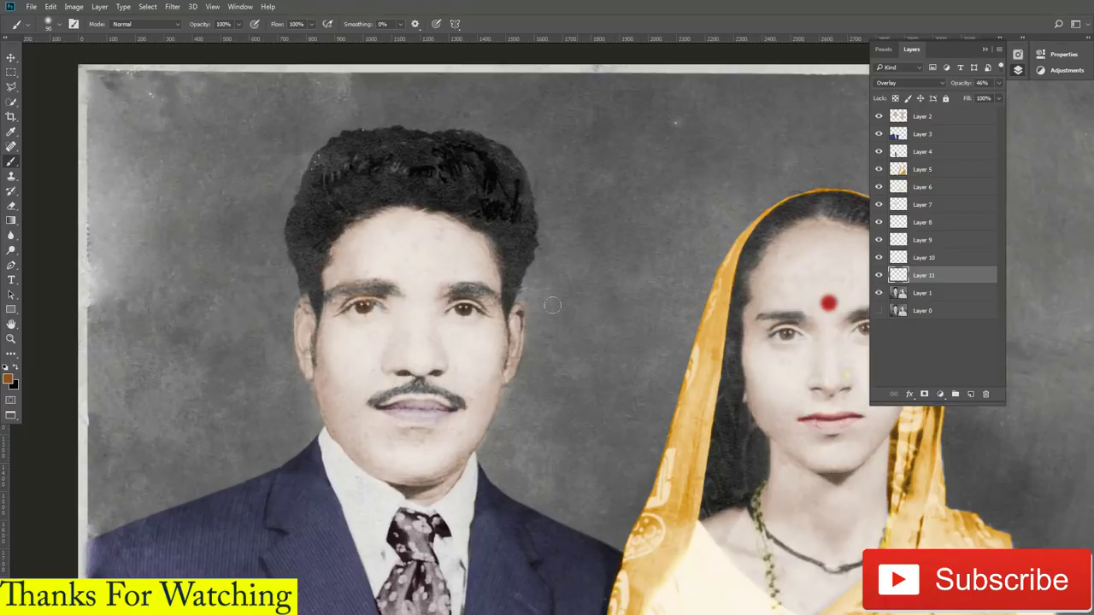
Dismiss the 'could not complete' alert and select Layer 1, the colorized photo
scroll(408, 316, up, 2)
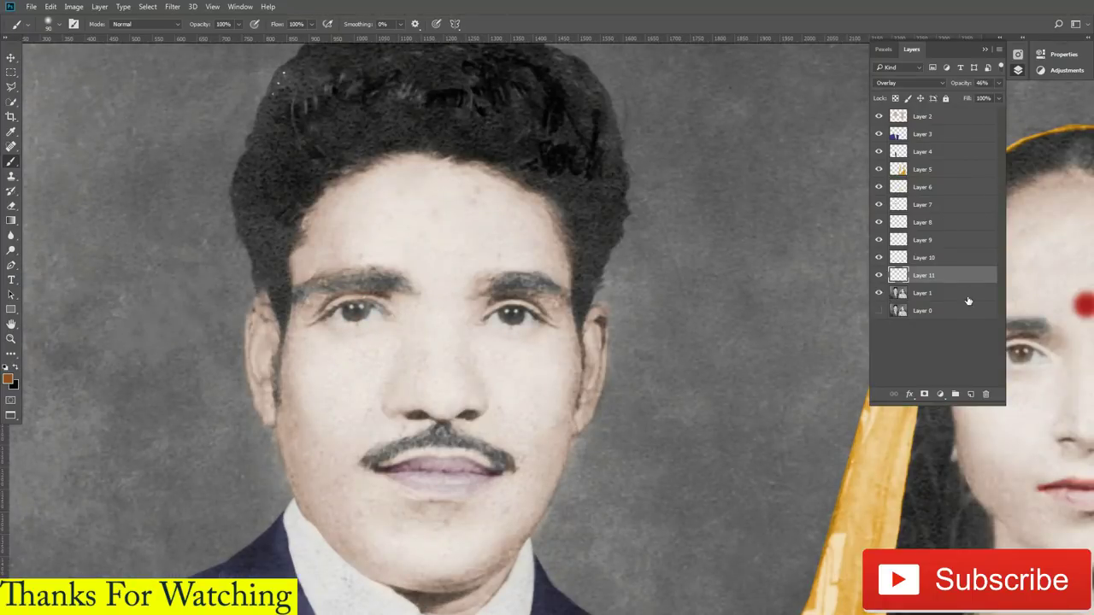
click(956, 347)
click(844, 410)
key(Return)
click(944, 304)
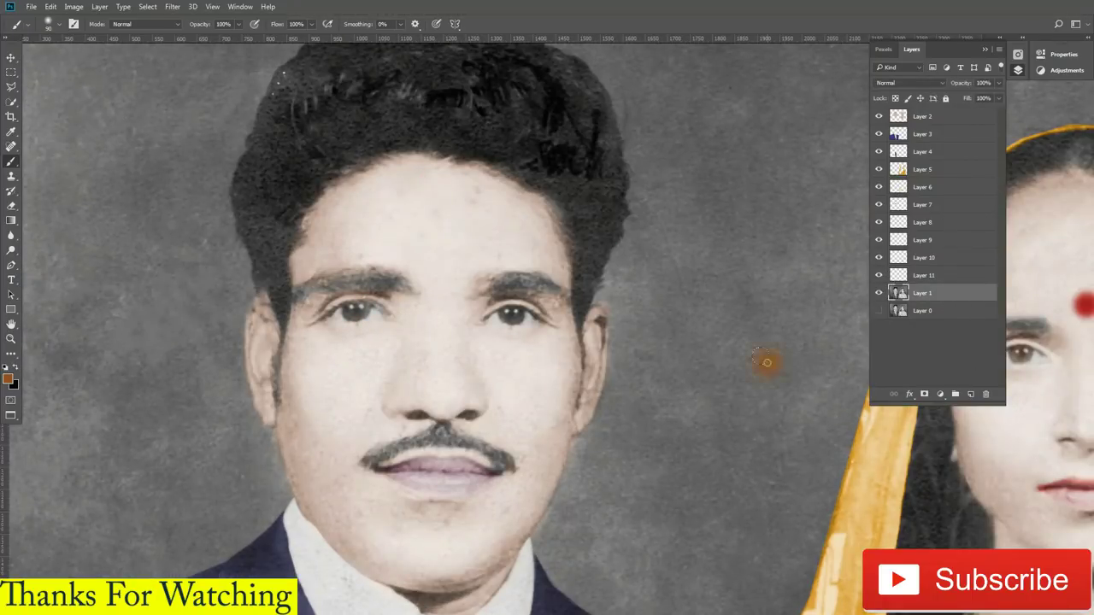
key(v)
scroll(588, 351, down, 5)
scroll(588, 352, up, 5)
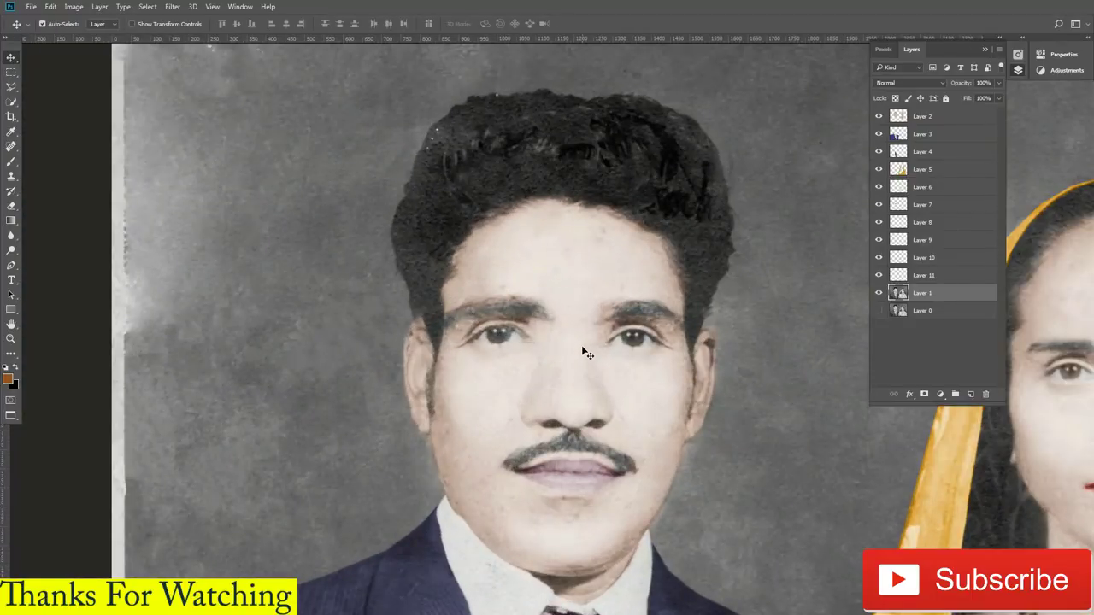
On a new Layer 12, paint both of the man's eyes brown, blended Overlay at 36%
click(970, 393)
key(b)
drag(487, 334, 509, 335)
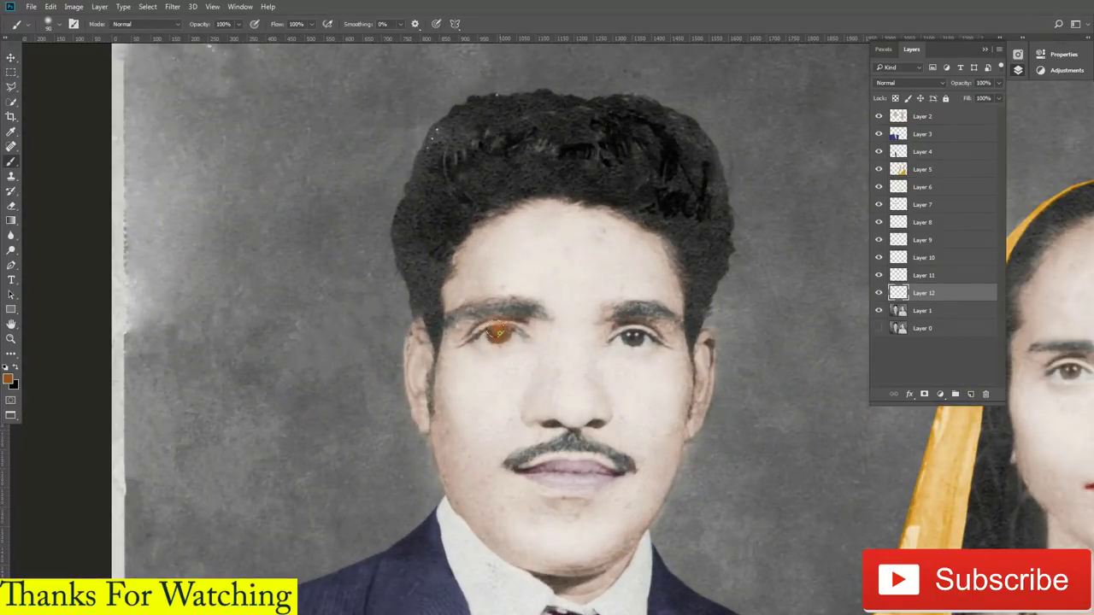
drag(623, 337, 639, 340)
click(908, 82)
click(893, 198)
click(998, 82)
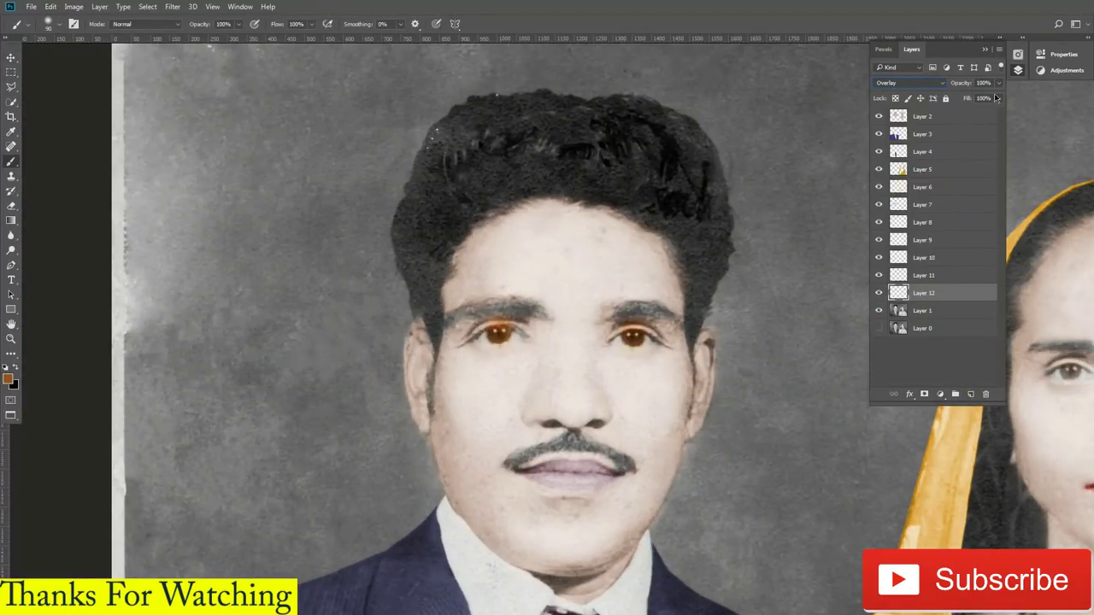
drag(998, 98, 958, 100)
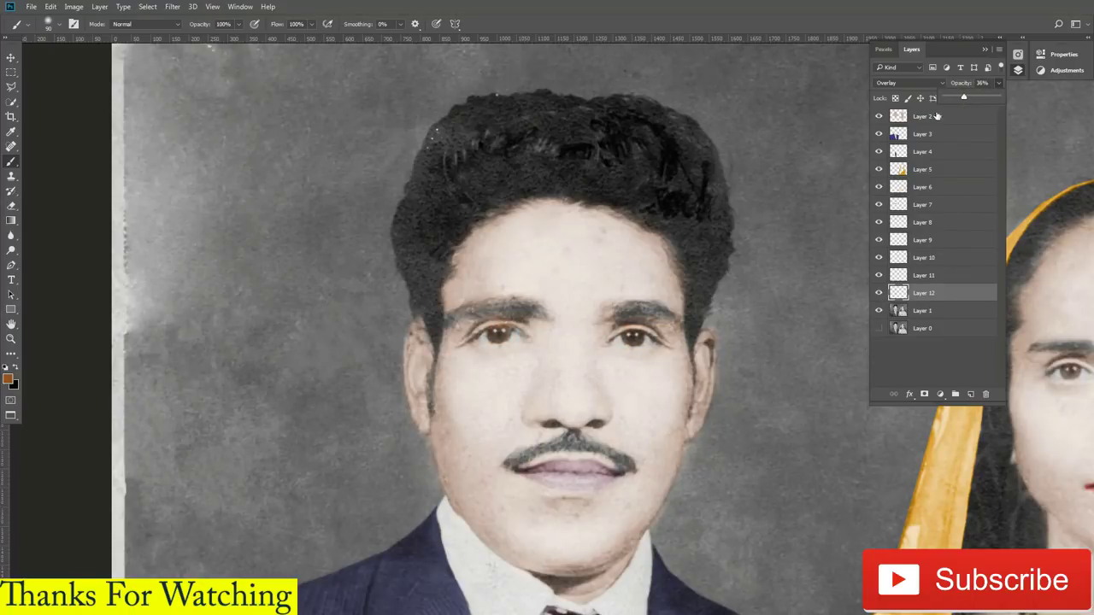
key(e)
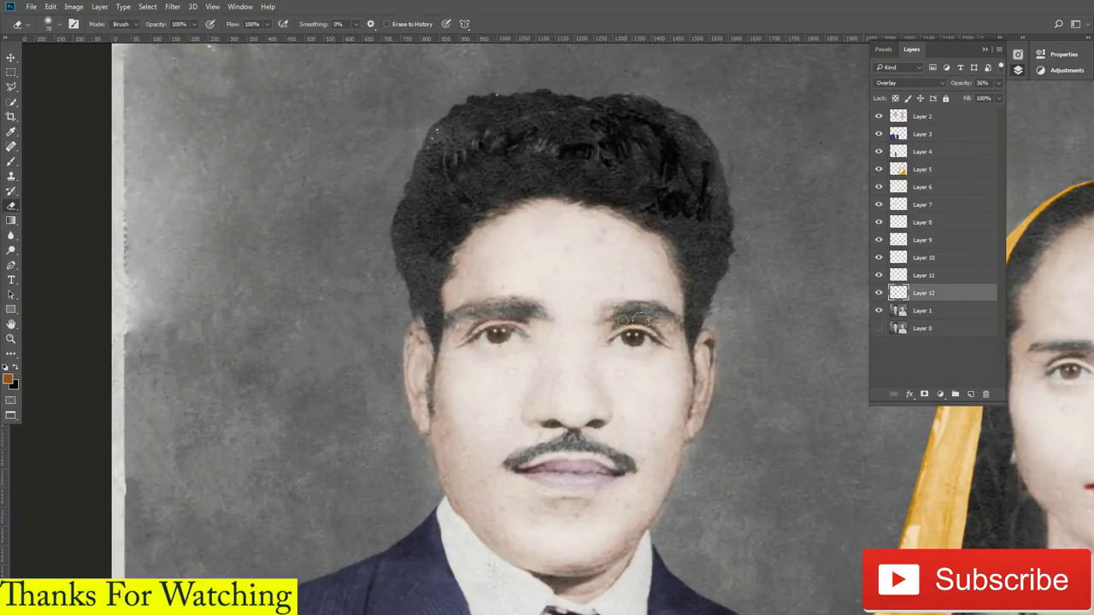
scroll(640, 319, right, 3)
scroll(740, 312, down, 2)
scroll(686, 399, down, 3)
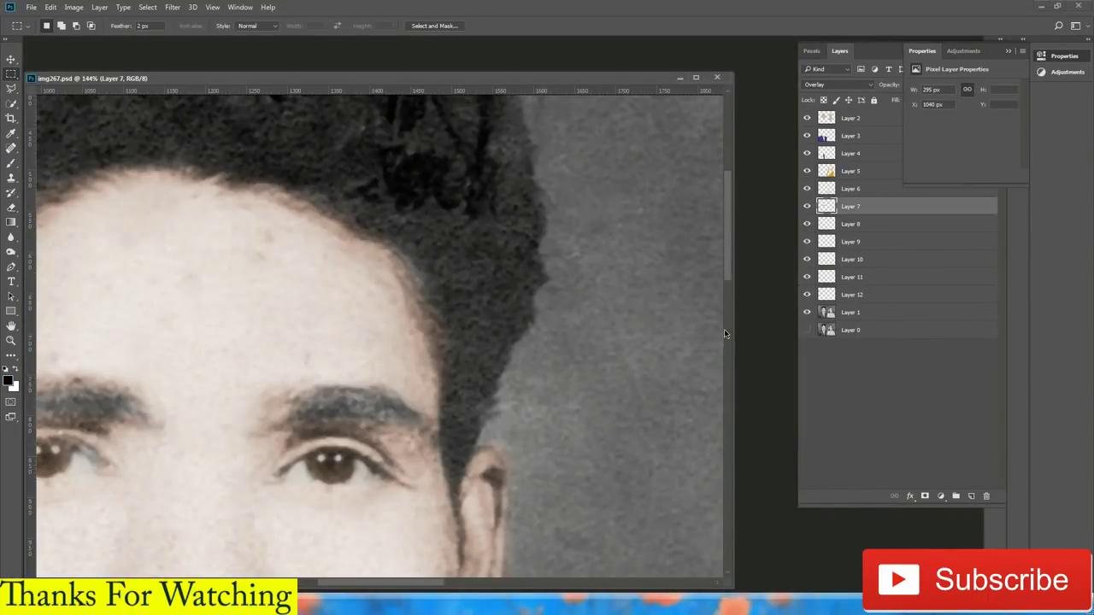
Select the Spot Healing Brush and reposition the document window
scroll(724, 334, down, 2)
scroll(724, 333, down, 2)
key(j)
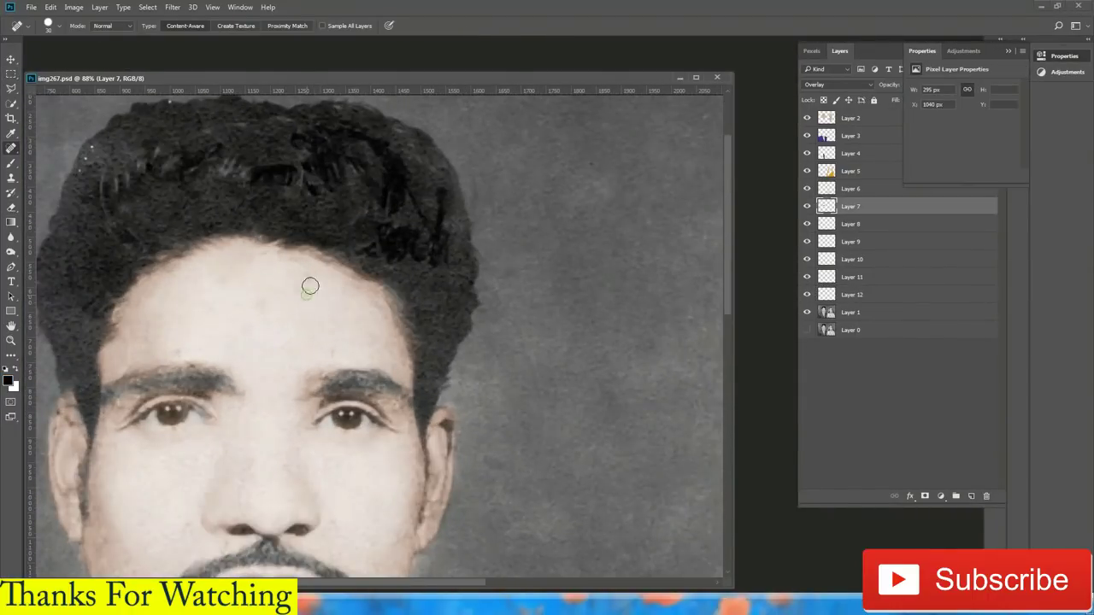
scroll(546, 313, down, 5)
scroll(546, 313, down, 3)
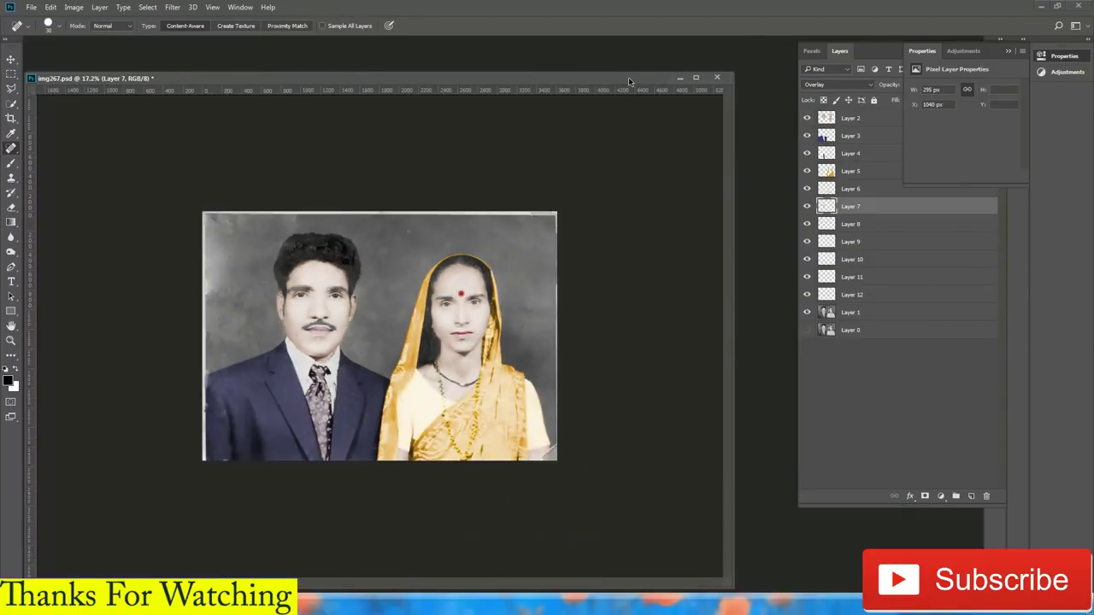
drag(371, 82, 411, 67)
scroll(418, 217, up, 1)
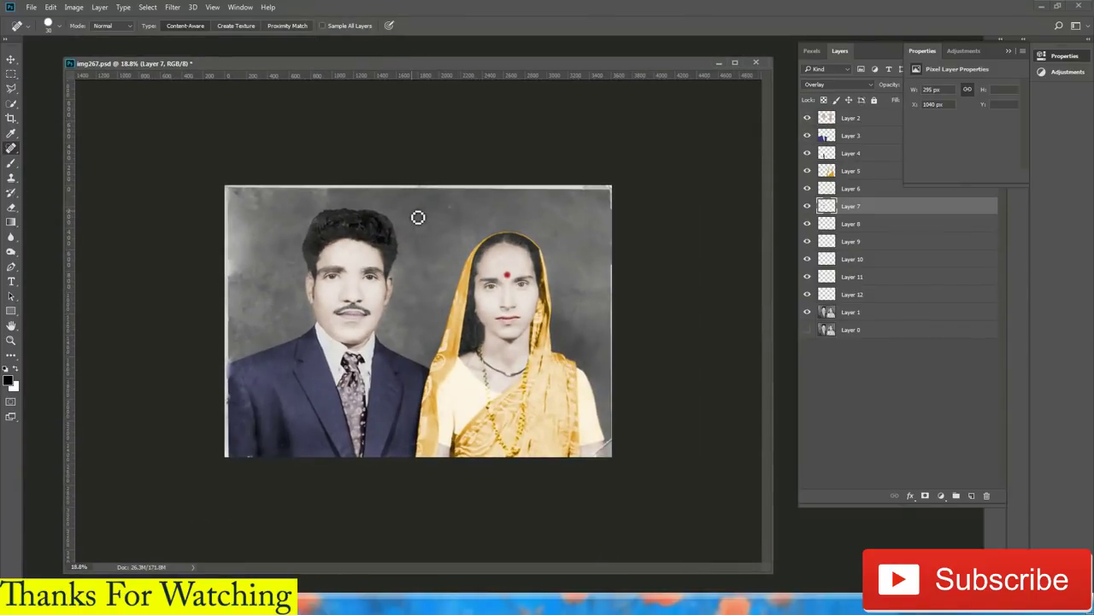
Merge the top colour layer down through Layer 1 into one layer, then start opening another image
click(880, 313)
shift+click(881, 118)
right_click(881, 118)
click(914, 414)
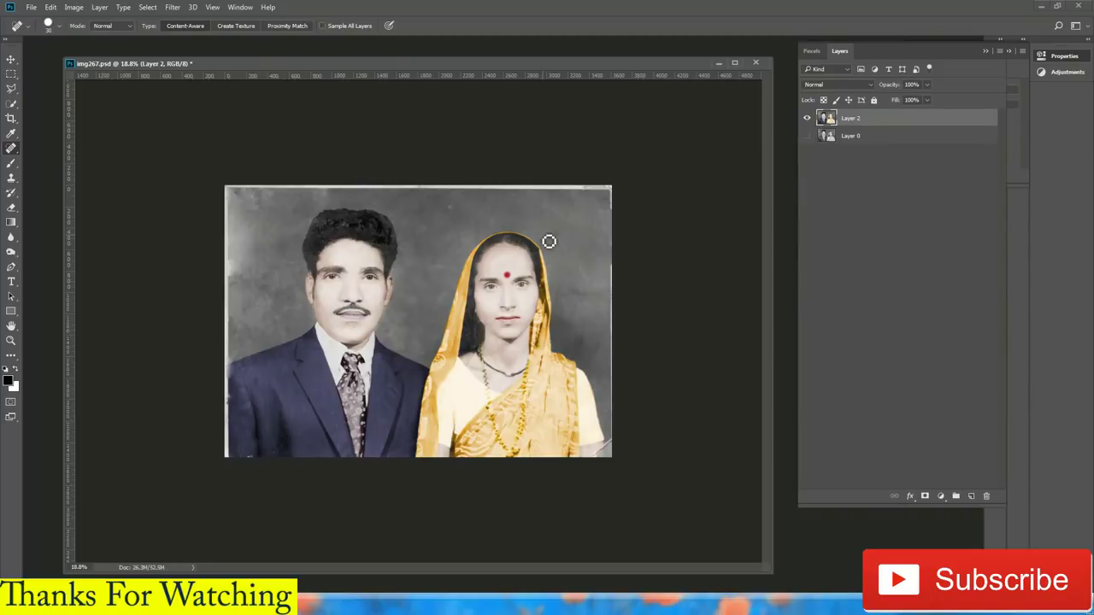
click(31, 6)
click(52, 34)
Open bkgrdTPE (62).jpg, try extending its canvas with the Crop tool, then undo it
double_click(439, 180)
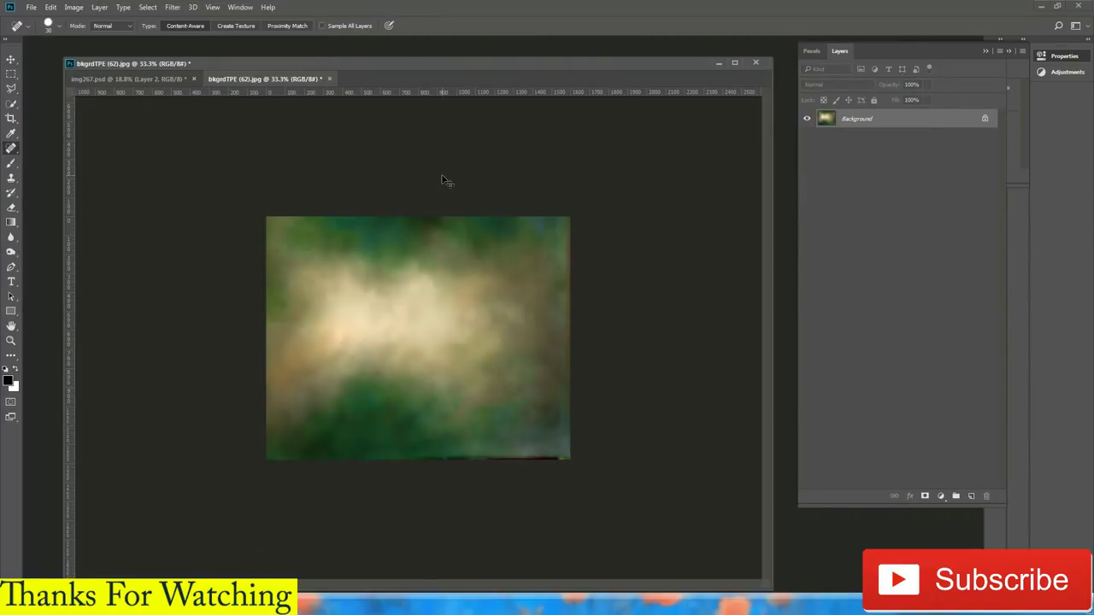
key(c)
drag(583, 209, 598, 197)
key(Return)
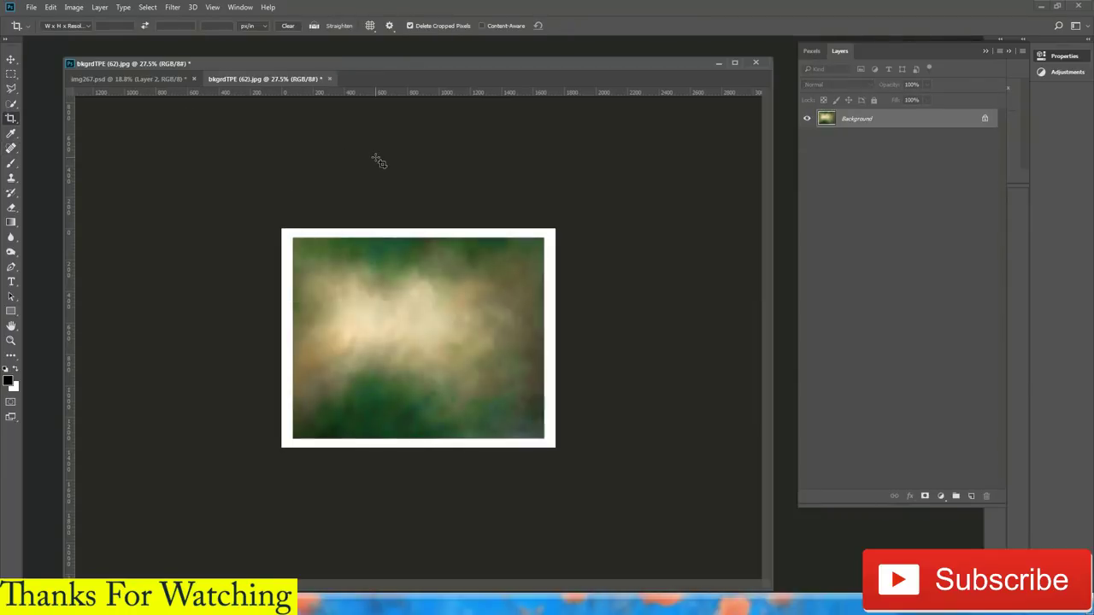
key(ctrl+z)
Crop the background smaller using a crop preset, then return to the colorized couple photo
click(21, 26)
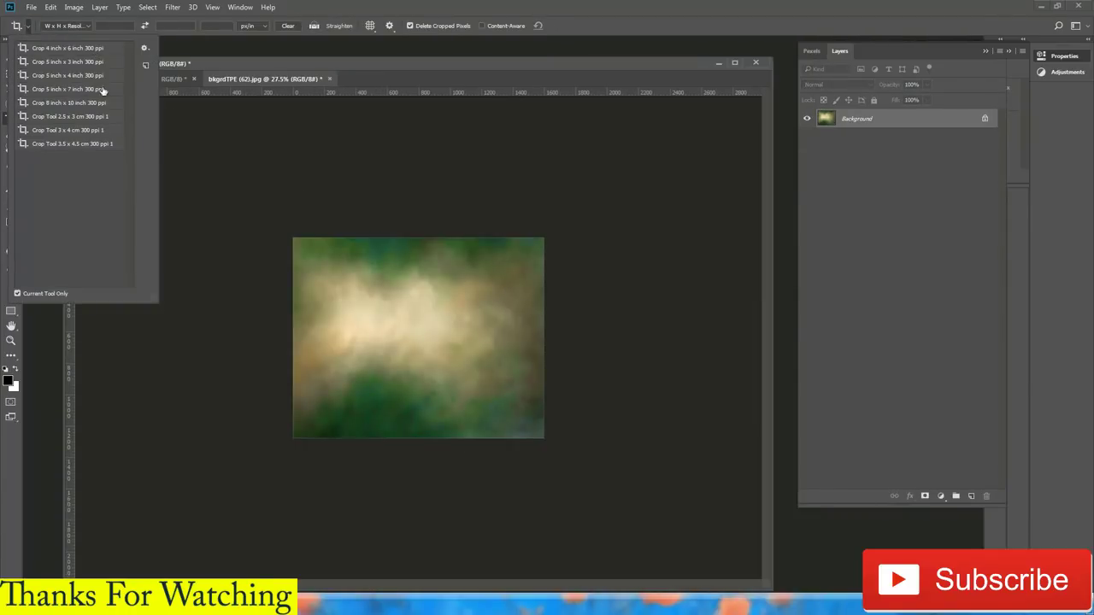
click(101, 117)
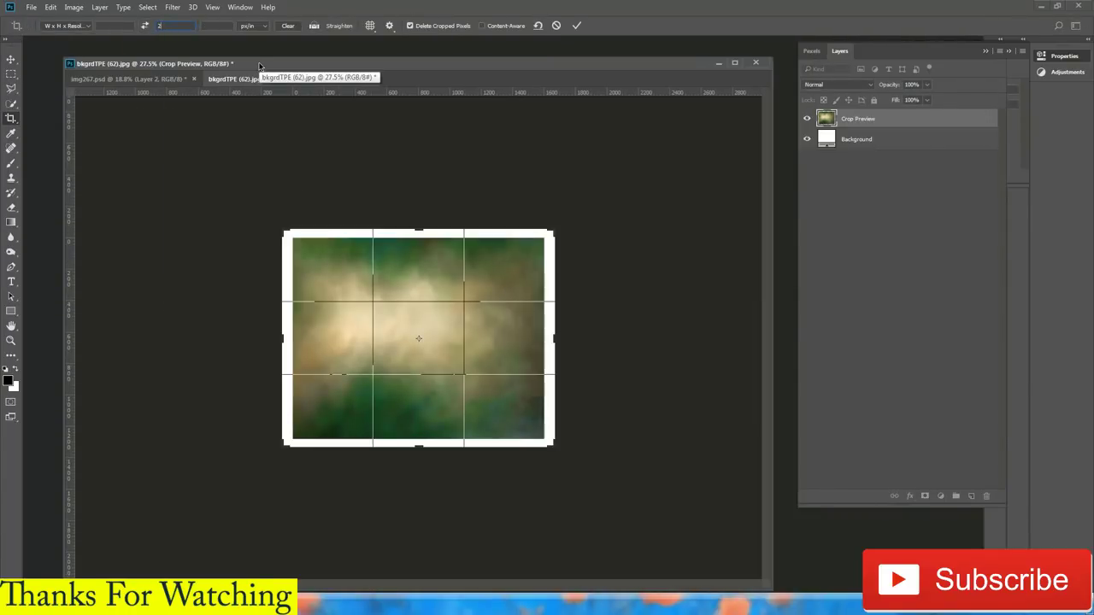
click(27, 29)
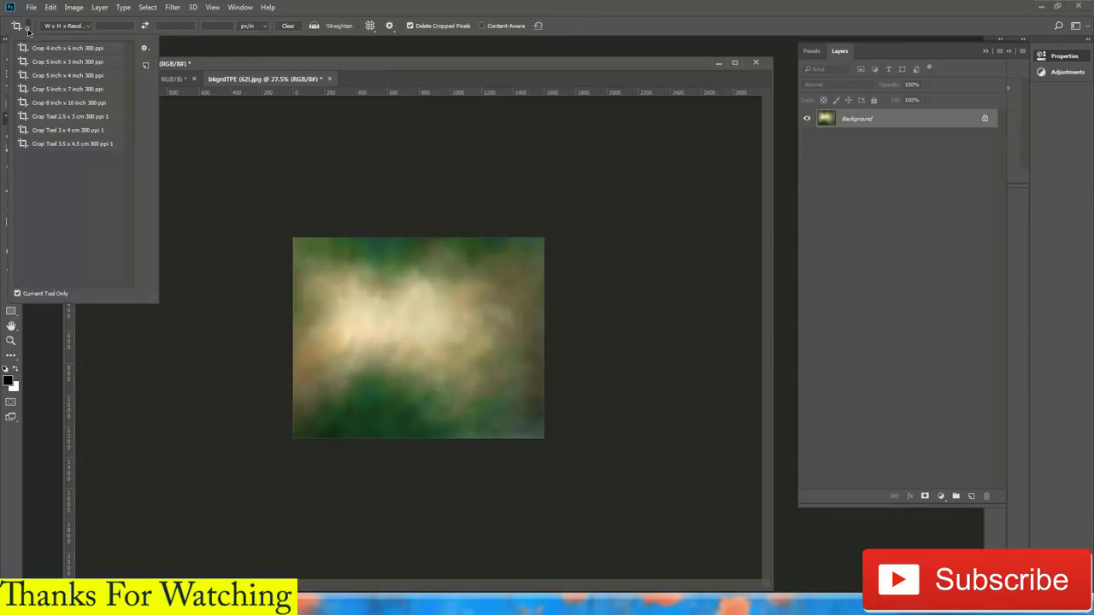
click(74, 102)
drag(550, 231, 530, 257)
key(Return)
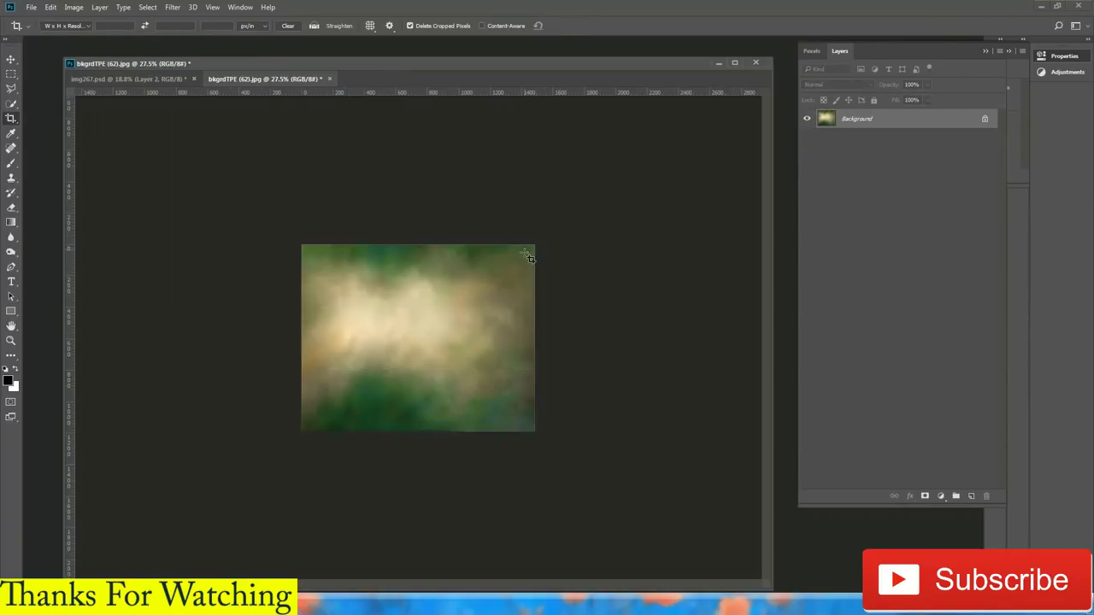
key(ctrl+0)
key(ctrl+Tab)
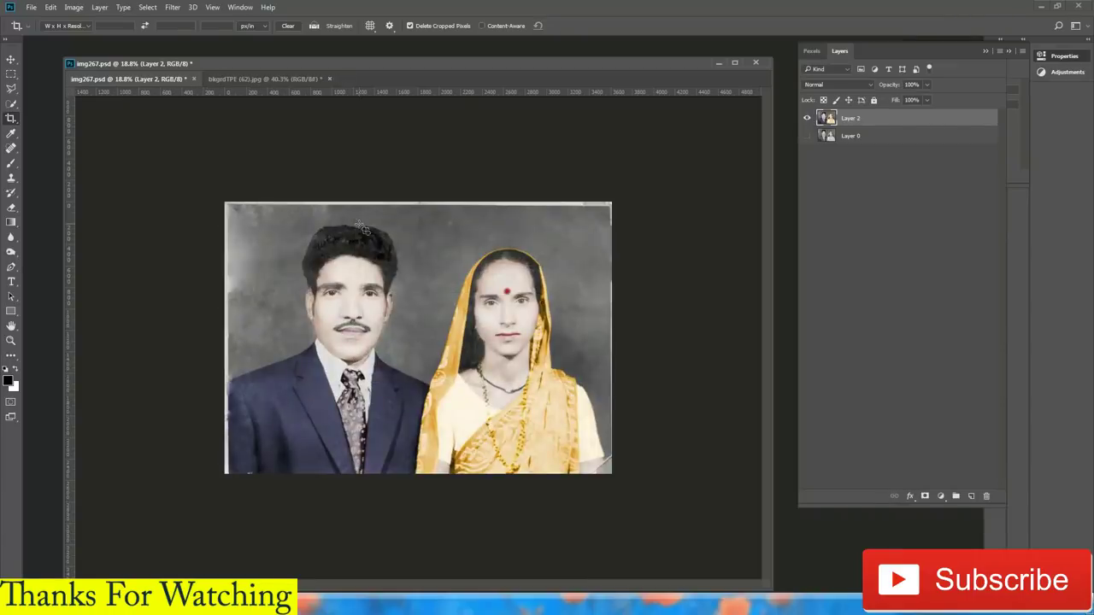
Copy the colorized photo into bkgrdTPE (62).jpg and scale it to fit the background
key(v)
drag(363, 229, 313, 146)
key(ctrl+t)
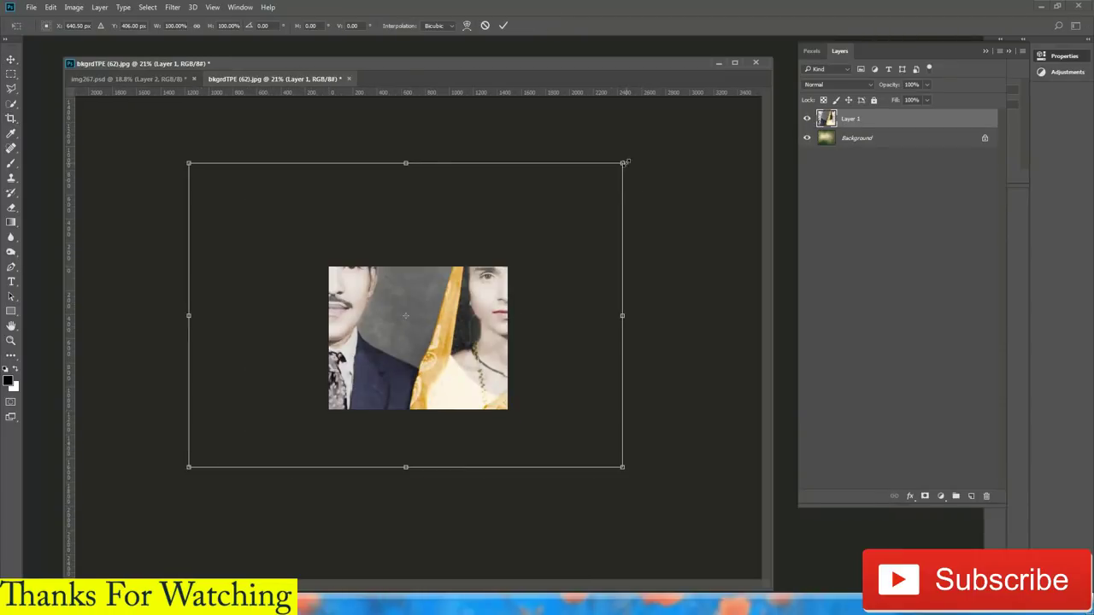
drag(626, 161, 513, 260)
key(Return)
key(ctrl+0)
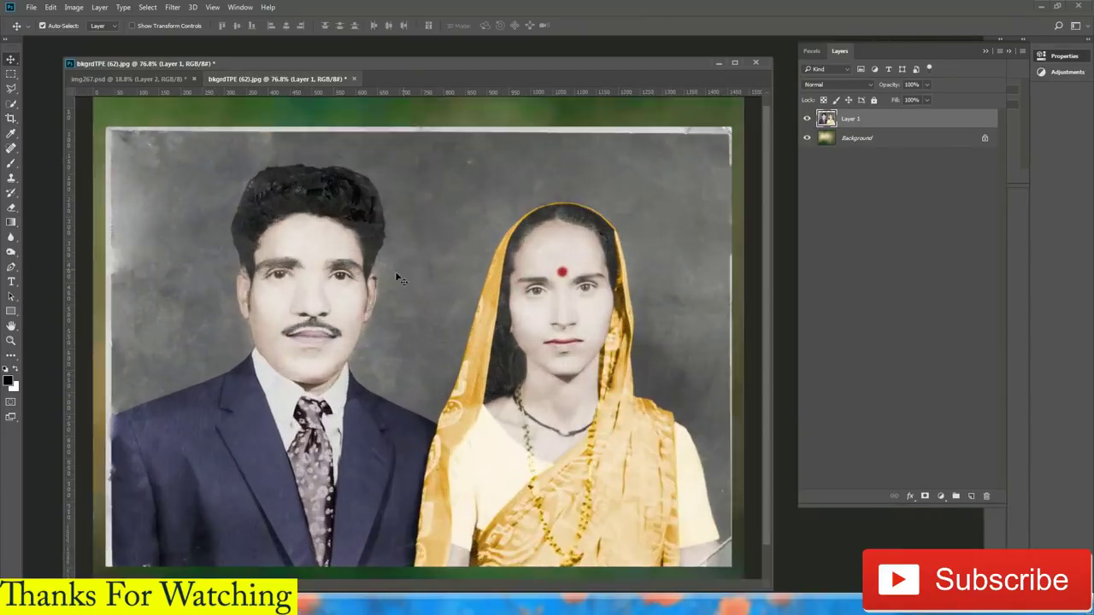
With Quick Selection, select the man's head and body
key(ctrl+minus)
key(w)
scroll(359, 256, up, 1)
mouse_move(307, 213)
mouse_down()
mouse_move(361, 225)
mouse_move(302, 301)
mouse_move(379, 454)
mouse_move(551, 487)
mouse_move(521, 235)
mouse_up()
Refine the couple's cut-out with Shift Edge inward and a wider Radius, and output it to a masked layer
scroll(436, 240, up, 1)
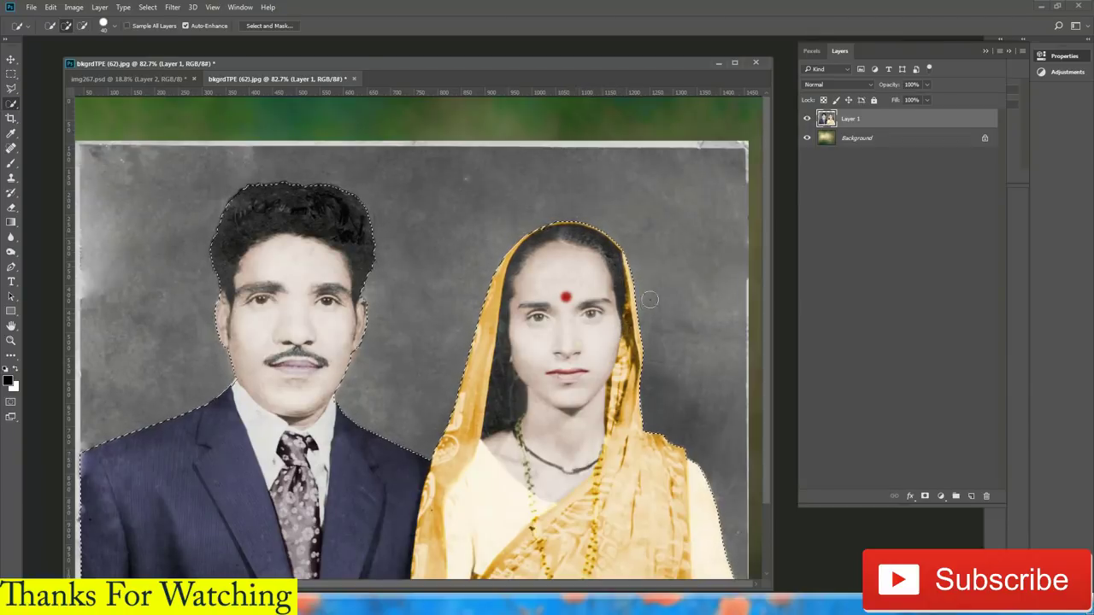
scroll(649, 299, down, 1)
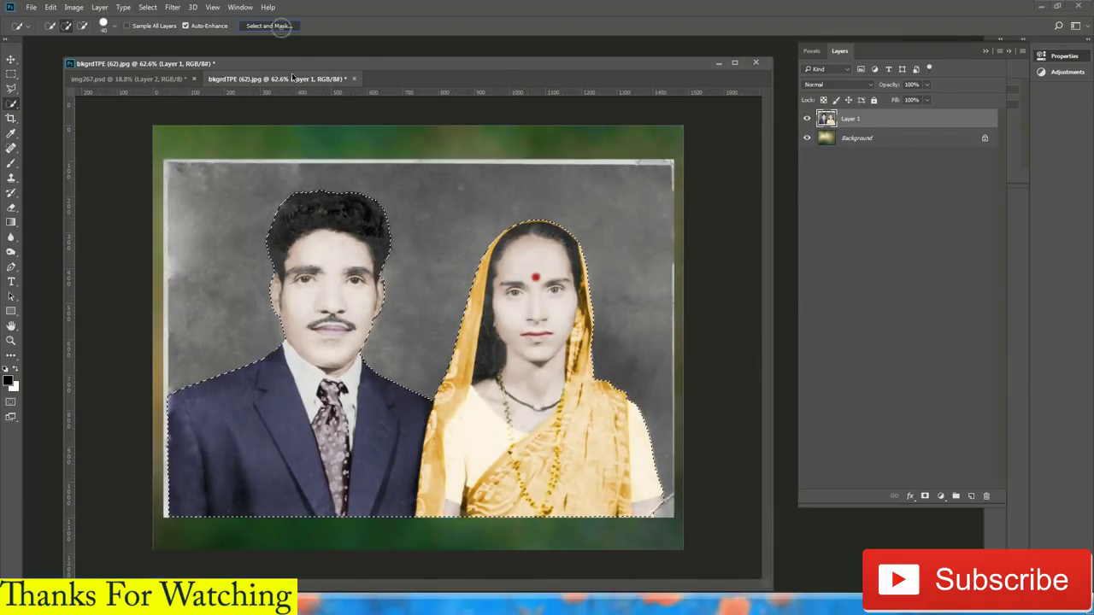
drag(1026, 376, 1003, 379)
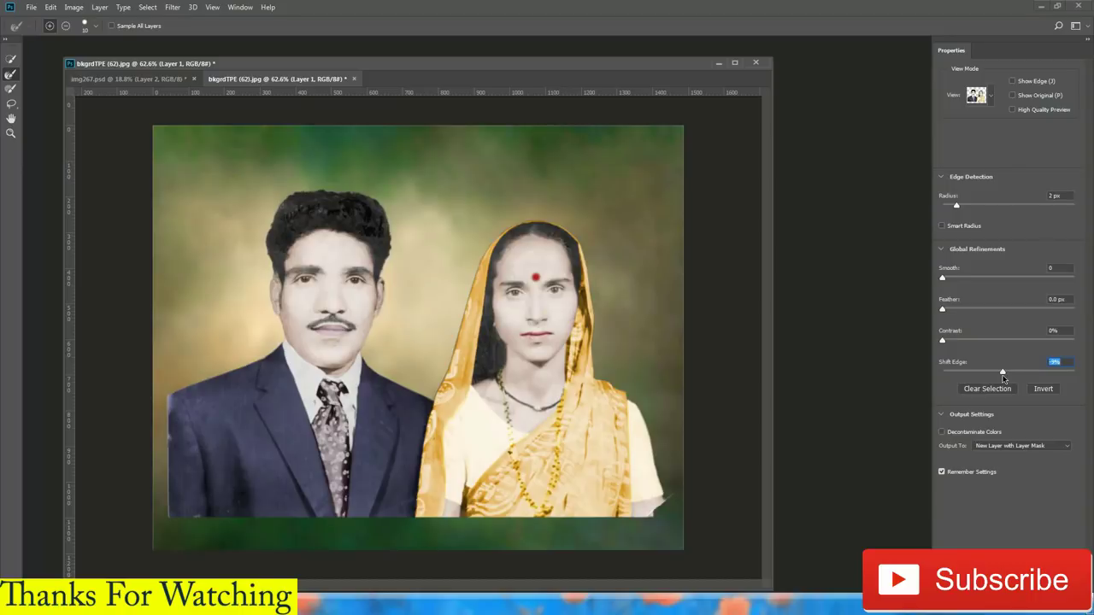
drag(982, 207, 991, 204)
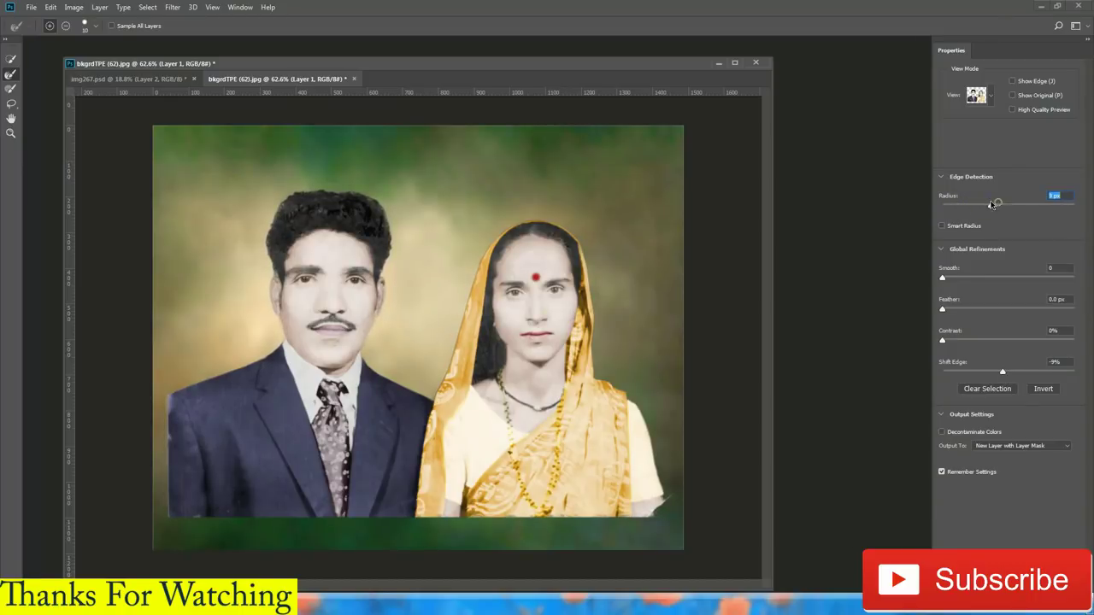
key(Return)
scroll(497, 340, down, 3)
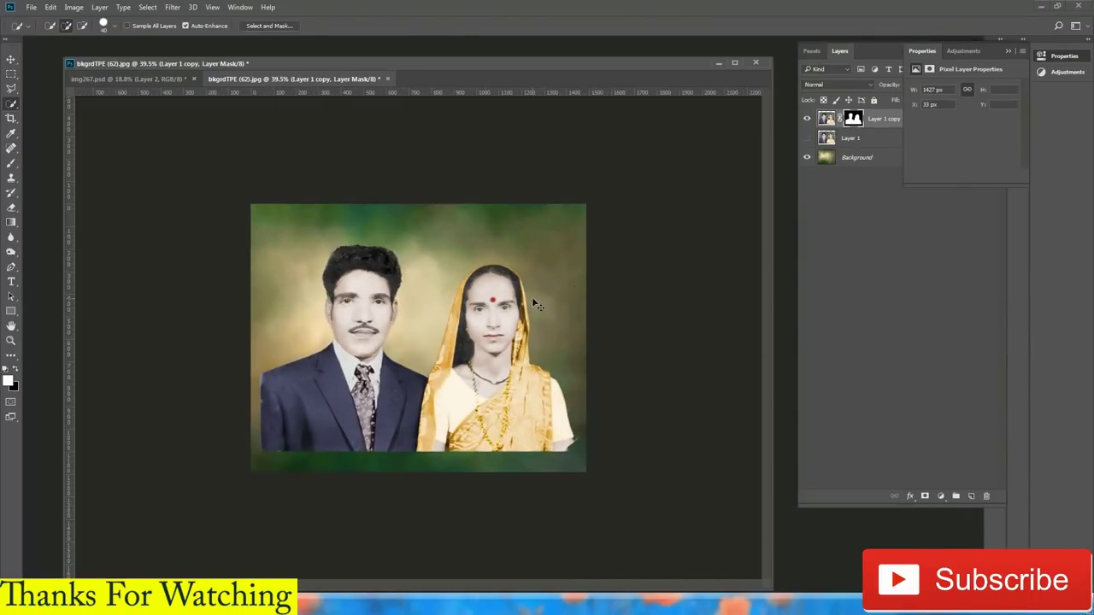
Give the cut-out couple layer a Drop Shadow at 41% opacity
key(ctrl+t)
key(Return)
key(w)
scroll(496, 300, up, 2)
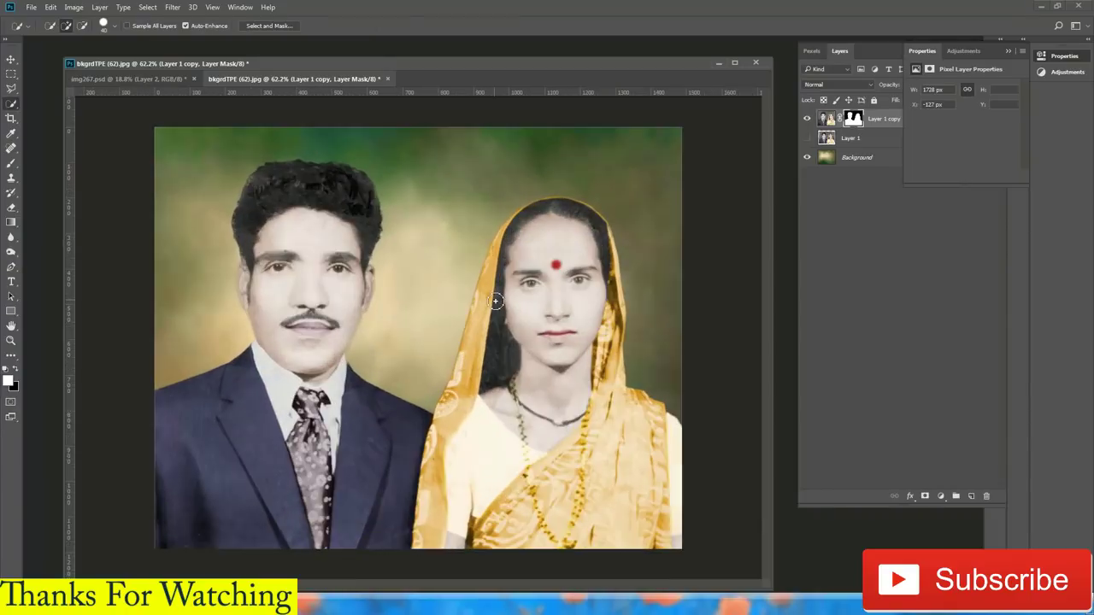
click(1000, 47)
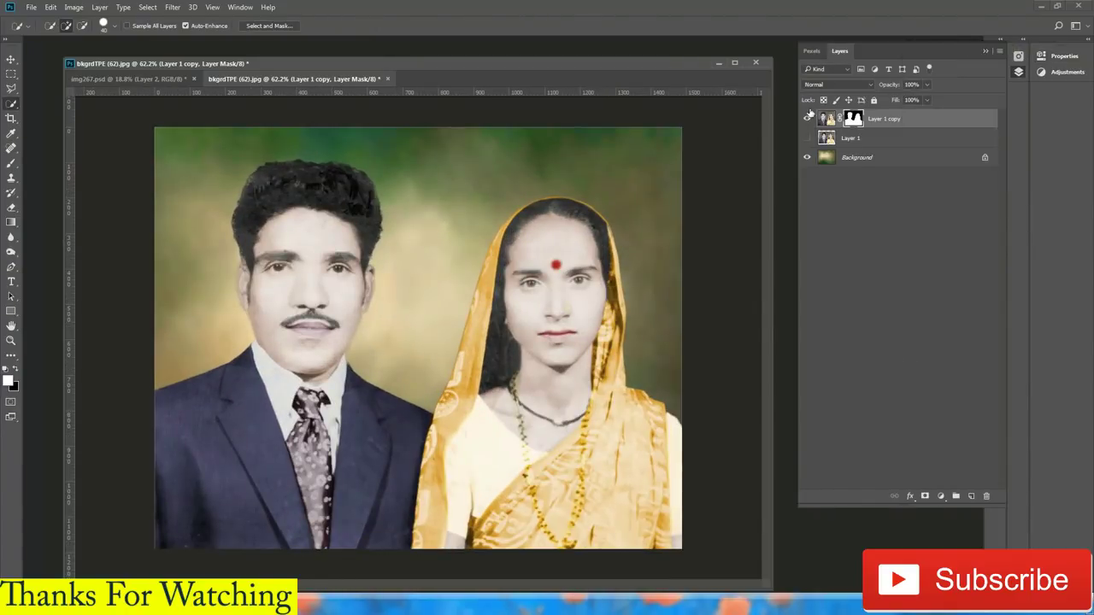
click(909, 495)
click(940, 489)
mouse_move(824, 362)
mouse_down()
mouse_move(833, 360)
mouse_move(827, 378)
mouse_up()
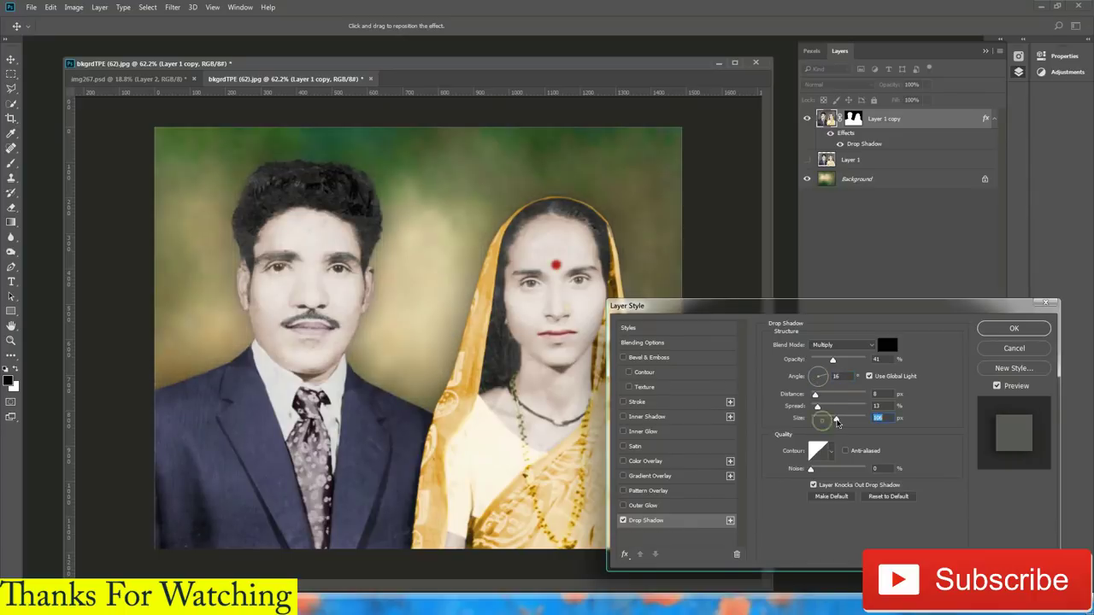
click(1014, 328)
Use the Move tool to check which layers lie under the couple
key(v)
right_click(318, 232)
click(329, 242)
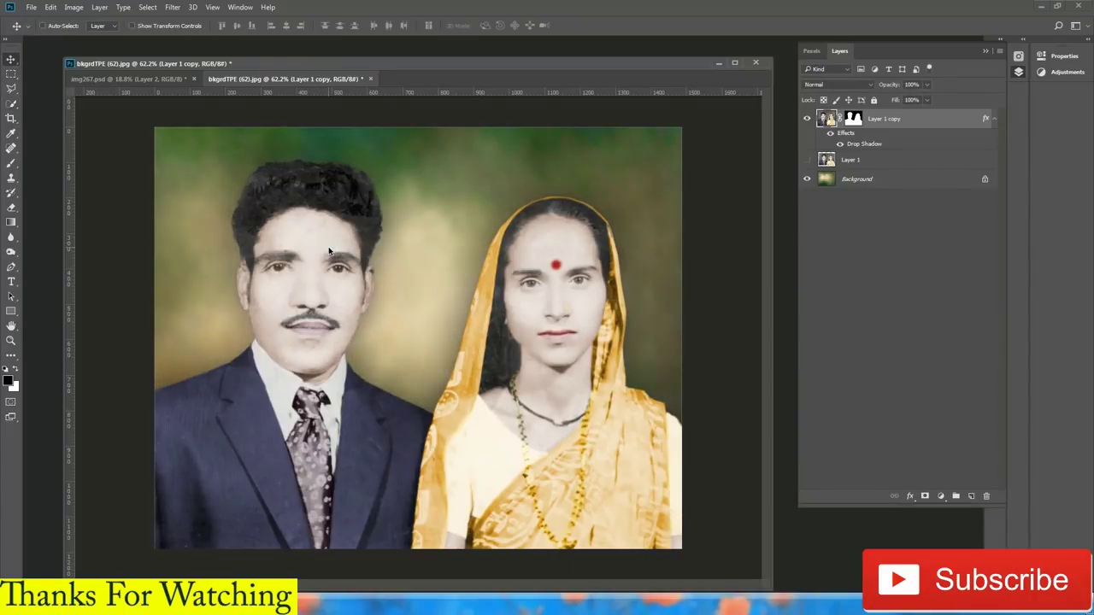
Grade the couple in Camera Raw: temperature -1, exposure -0.20, contrast +27, highlights -37, blacks -35, clarity +13
key(ctrl+shift+a)
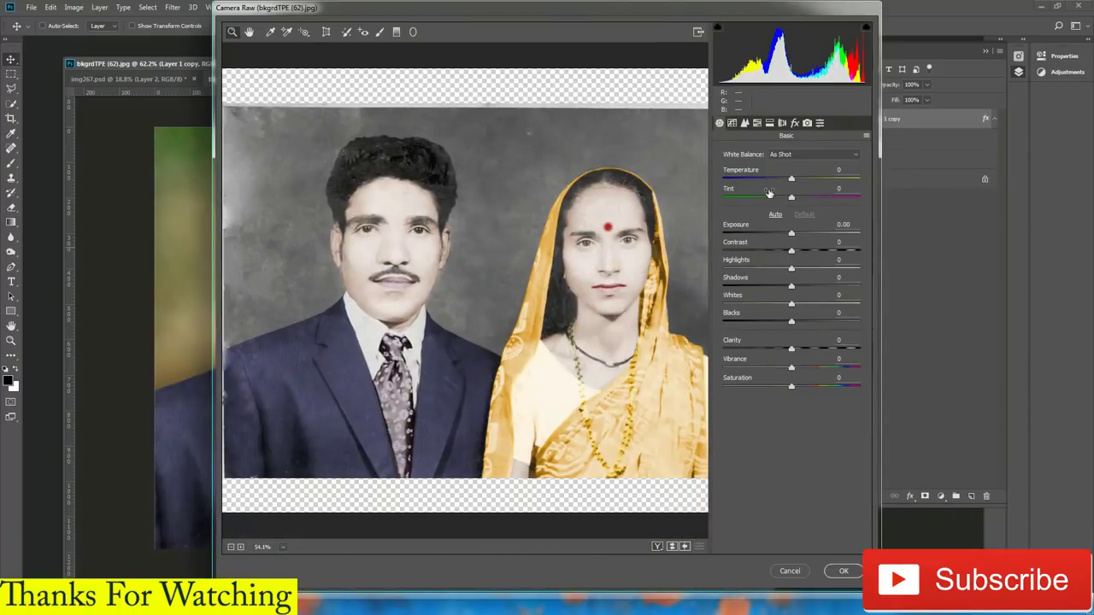
mouse_move(768, 192)
mouse_down()
mouse_move(791, 201)
mouse_move(791, 180)
mouse_up()
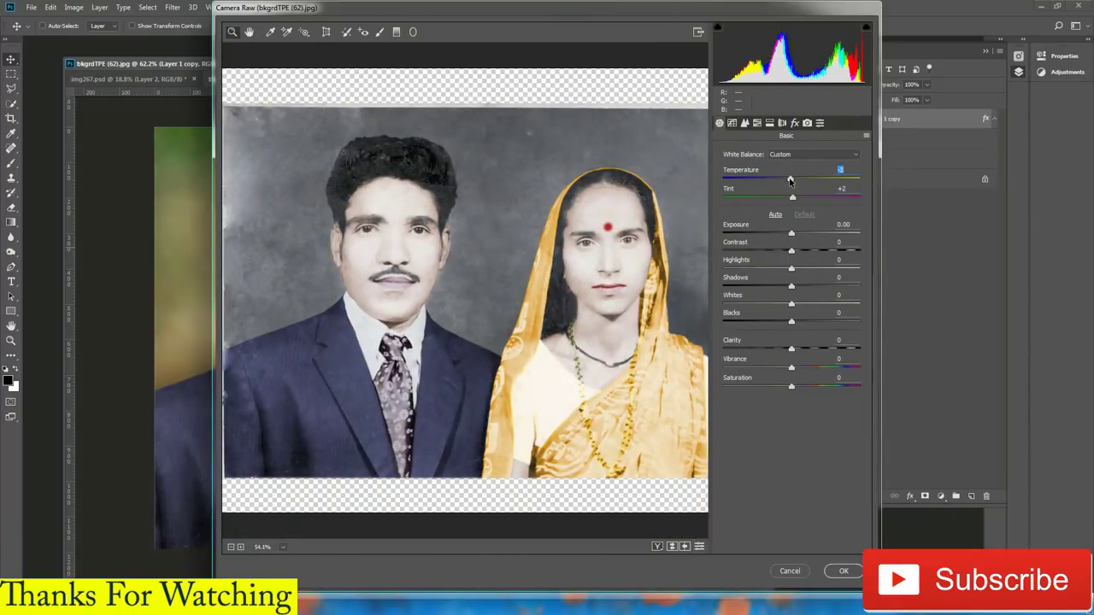
click(791, 234)
mouse_move(791, 233)
mouse_down()
mouse_move(809, 251)
mouse_move(760, 269)
mouse_move(792, 285)
mouse_move(767, 321)
mouse_move(801, 348)
mouse_move(787, 386)
mouse_up()
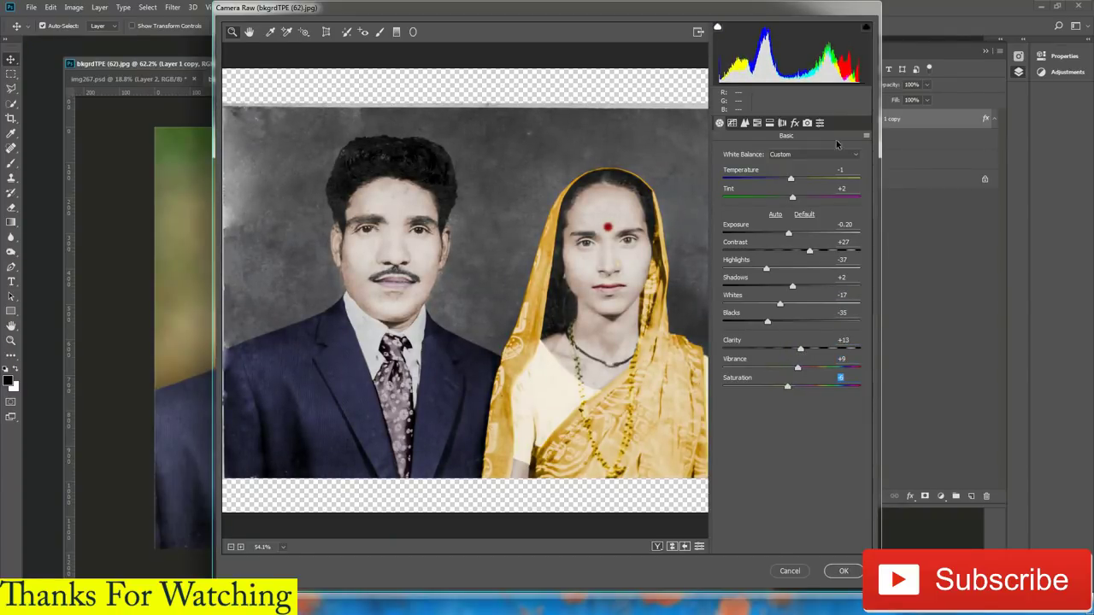
click(842, 575)
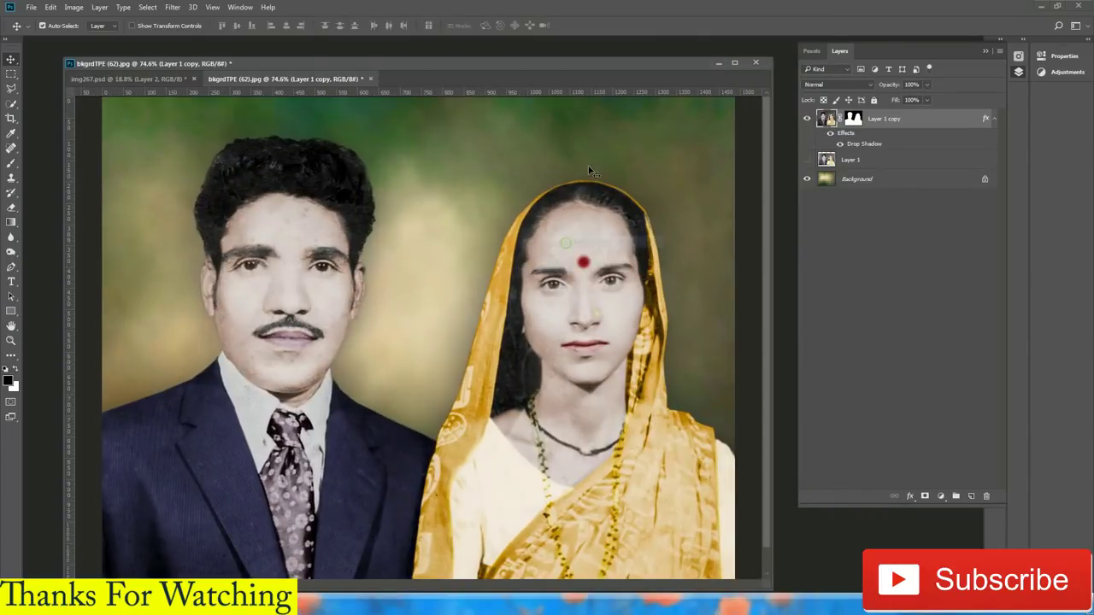
Apply Imagenomic Portraiture skin smoothing to the couple with its default settings
click(172, 7)
click(351, 268)
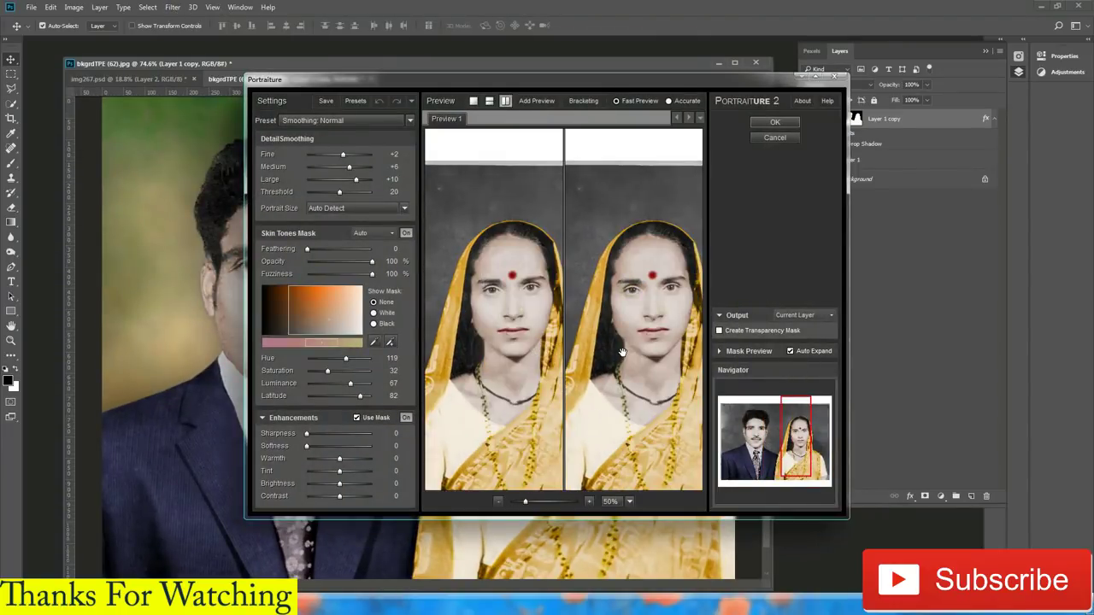
click(782, 127)
scroll(282, 282, up, 2)
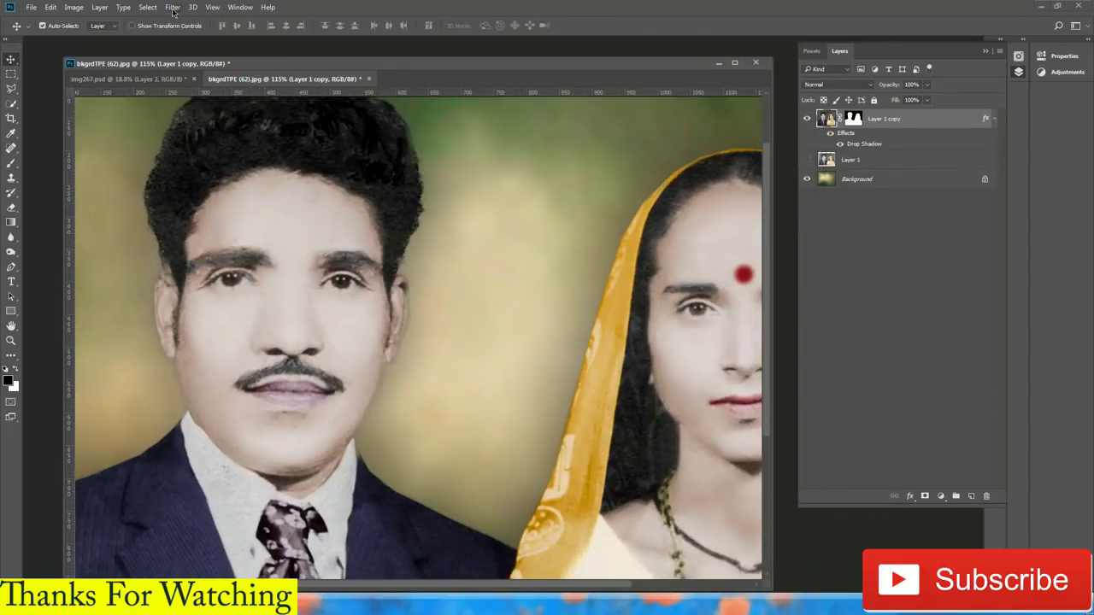
Run Noiseware noise reduction with Sharpening 7 and fit the image on screen
click(172, 7)
click(349, 267)
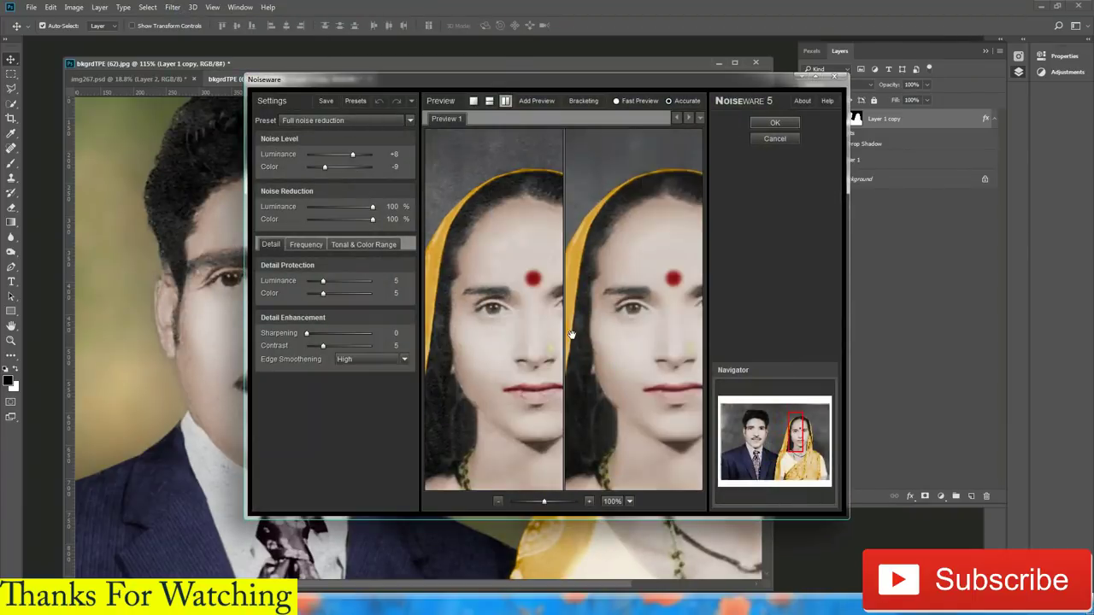
drag(306, 332, 330, 333)
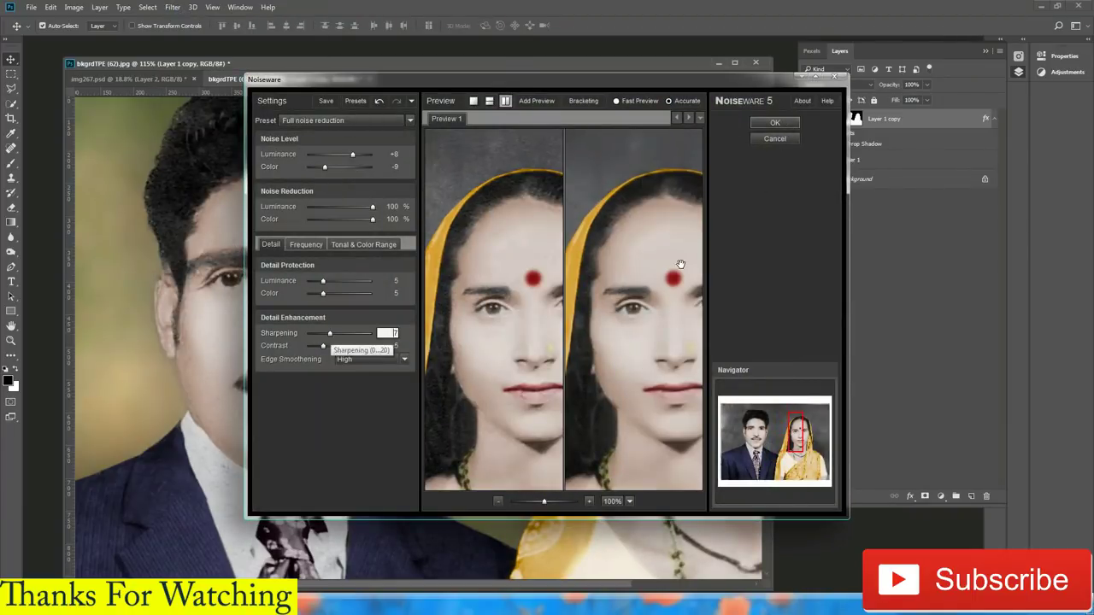
click(773, 124)
key(ctrl+0)
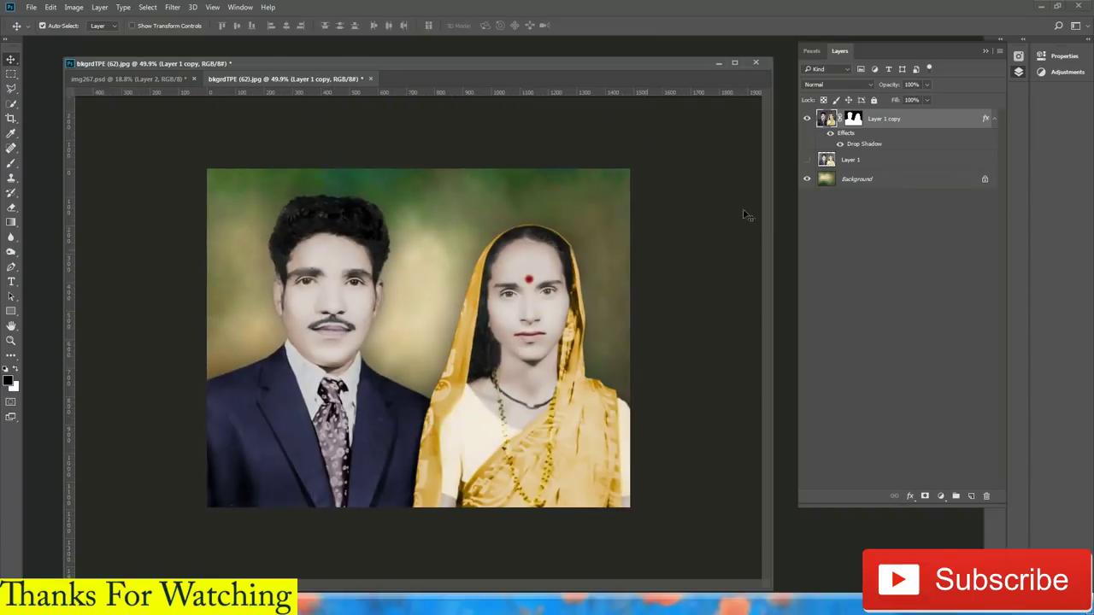
click(1067, 72)
Add a slightly brighter Brightness/Contrast layer and a Hue -31 Hue/Saturation layer above Background
click(942, 76)
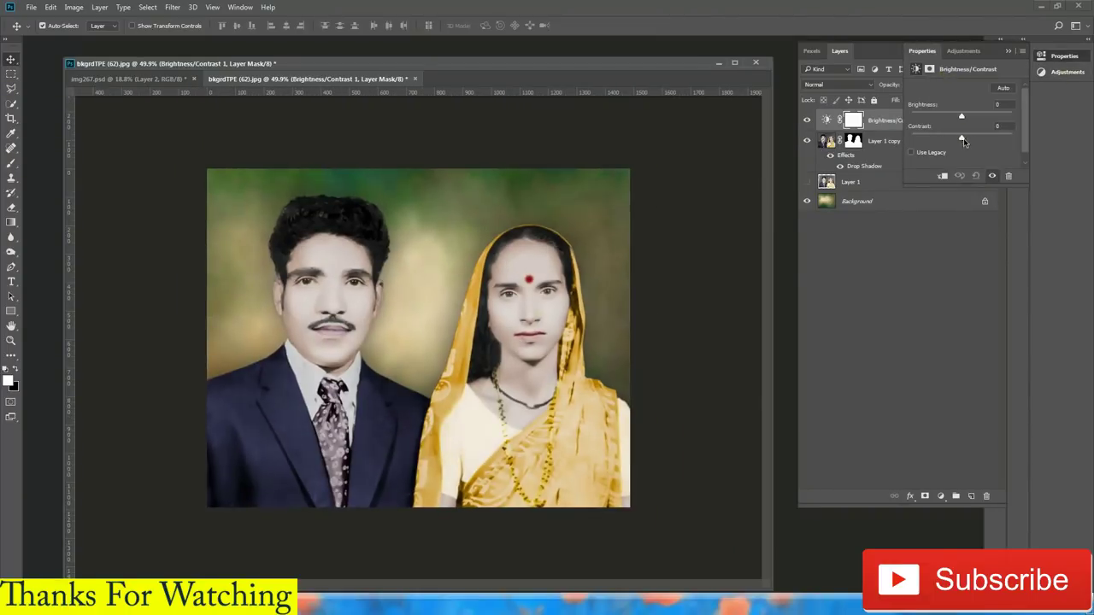
drag(962, 117, 964, 121)
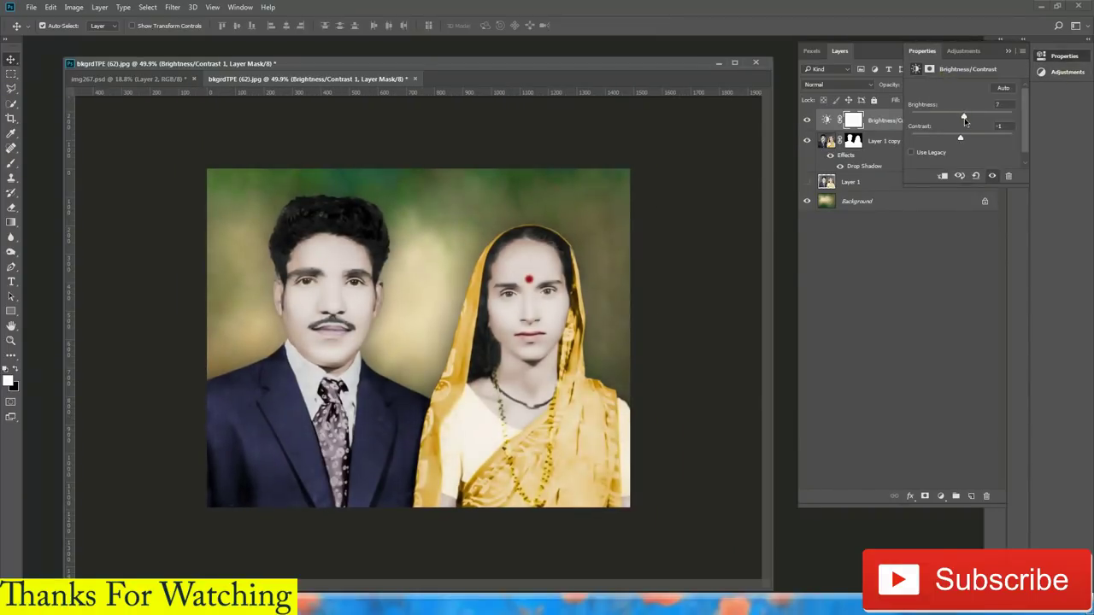
click(885, 202)
click(937, 496)
click(996, 368)
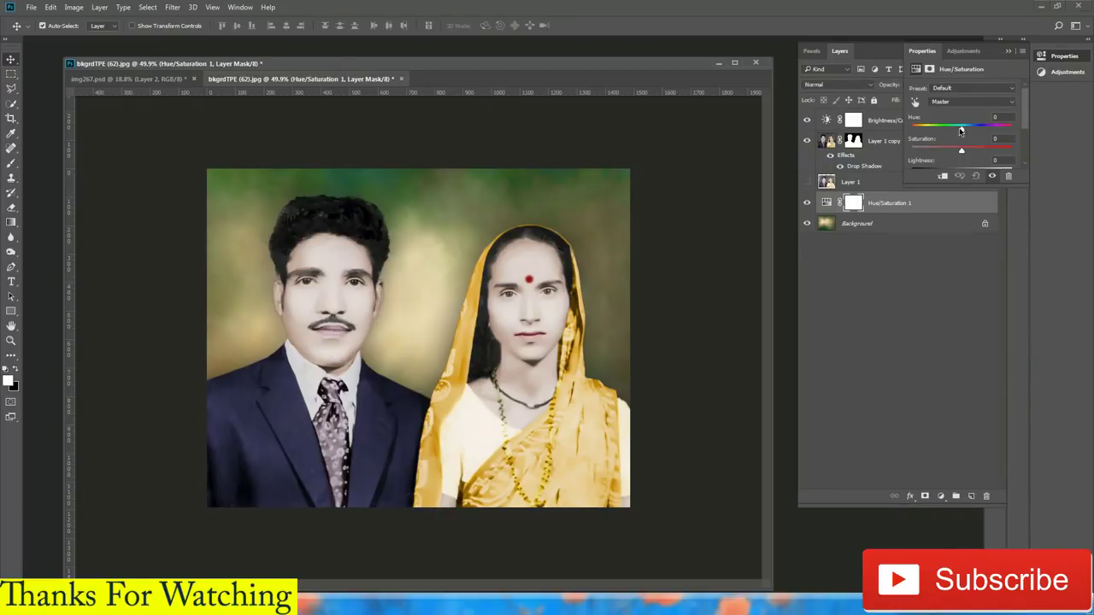
mouse_move(960, 129)
mouse_down()
mouse_move(943, 149)
mouse_move(981, 125)
mouse_move(946, 134)
mouse_move(956, 134)
mouse_up()
click(943, 353)
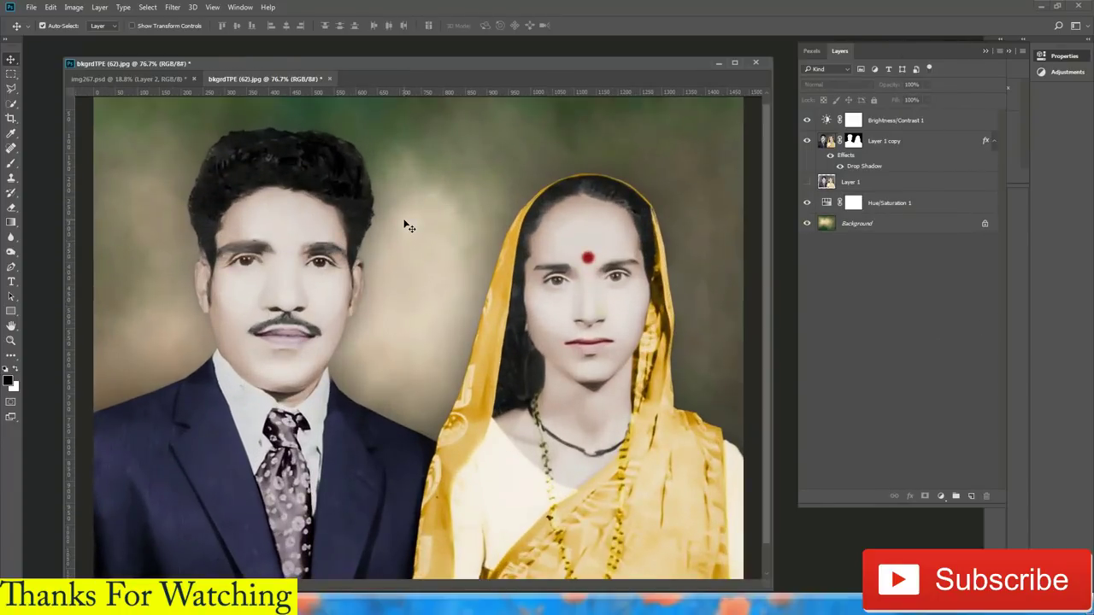
Erase the leftover edge along the man's jaw and ear on the cut-out couple layer
key(ctrl+0)
scroll(427, 259, up, 3)
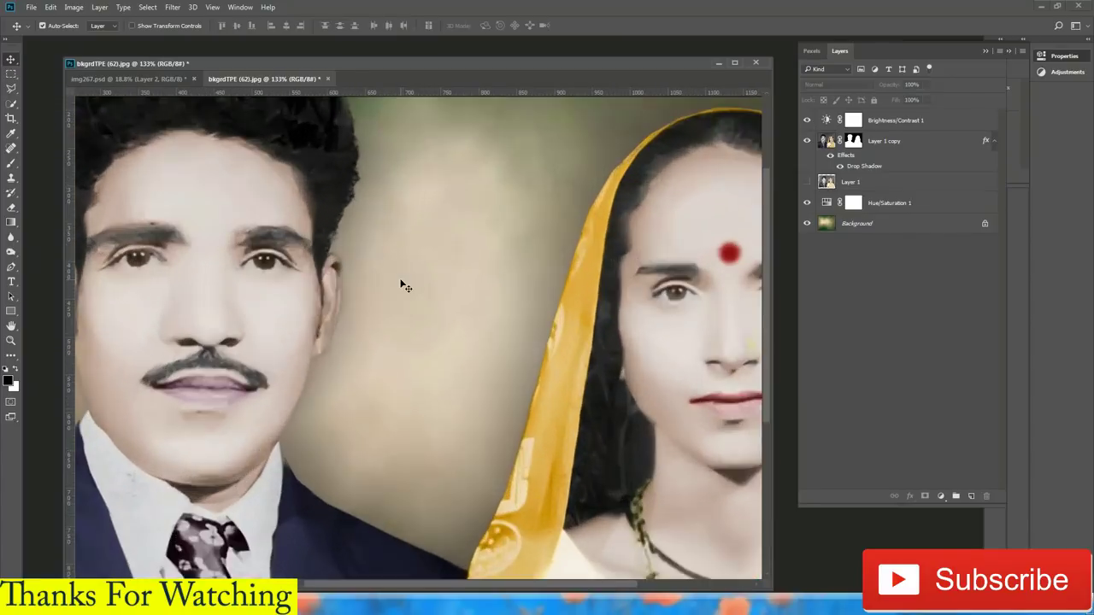
click(889, 119)
click(850, 182)
click(826, 141)
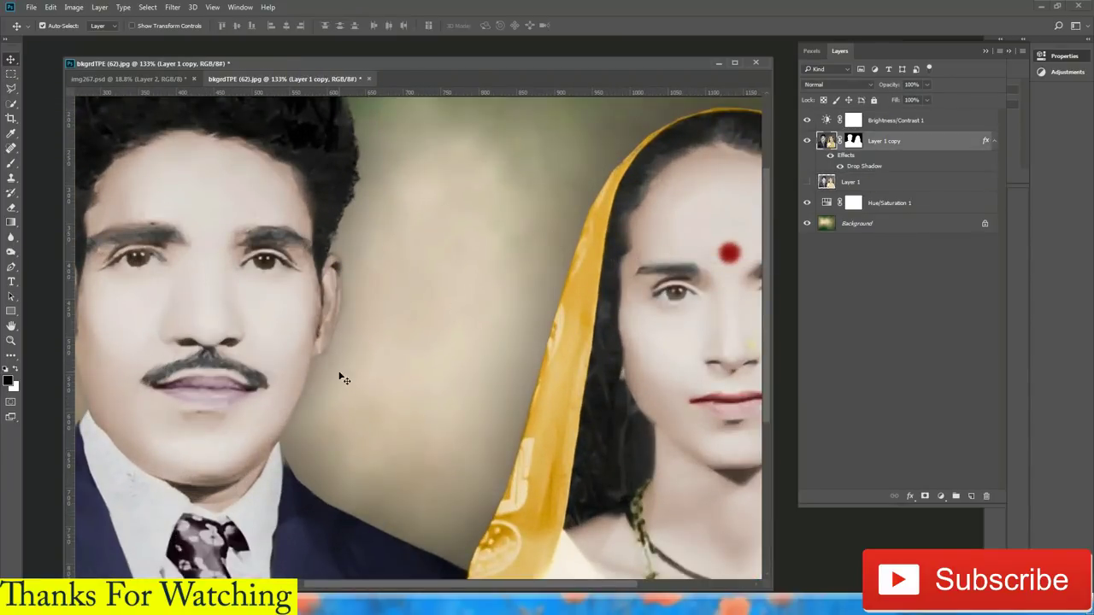
key(e)
scroll(335, 407, up, 4)
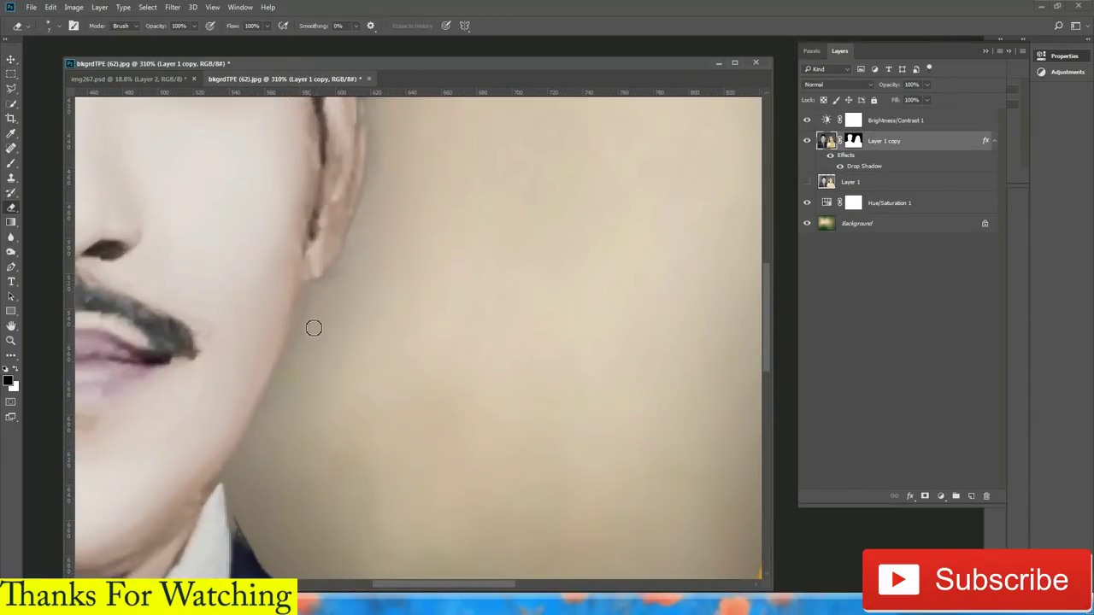
drag(235, 480, 329, 298)
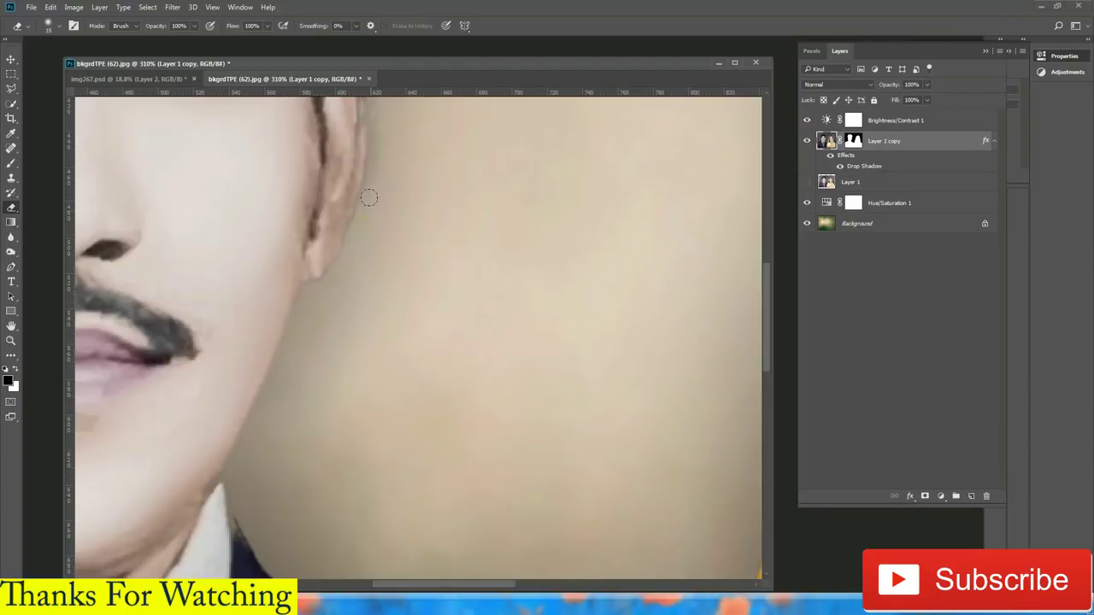
Pan around the man's face and suit, then fit the whole photo on screen
scroll(368, 197, down, 3)
scroll(326, 333, down, 1)
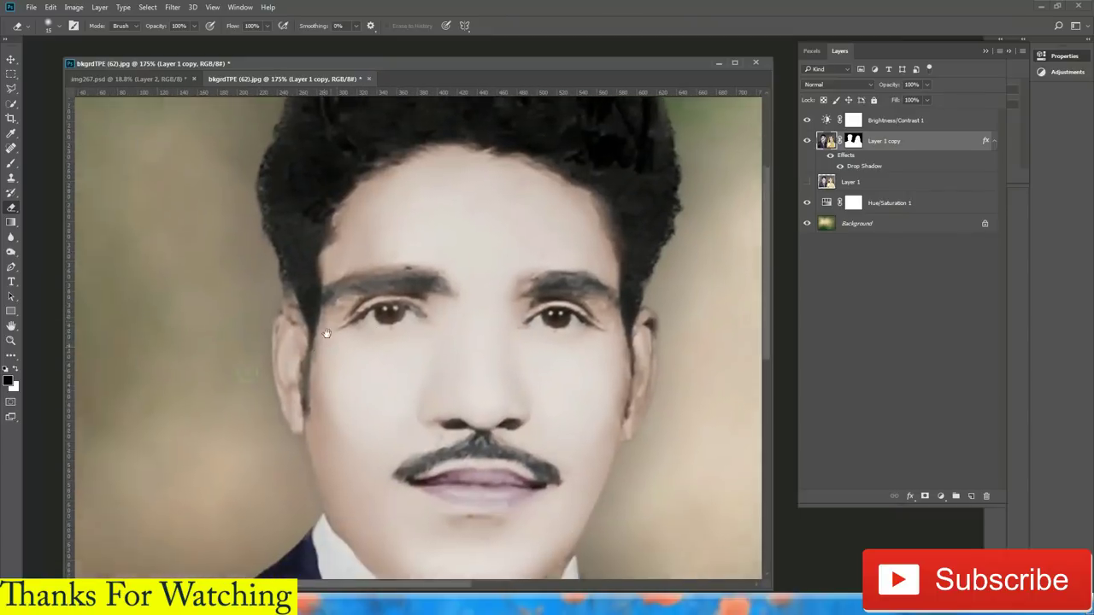
drag(326, 333, 334, 315)
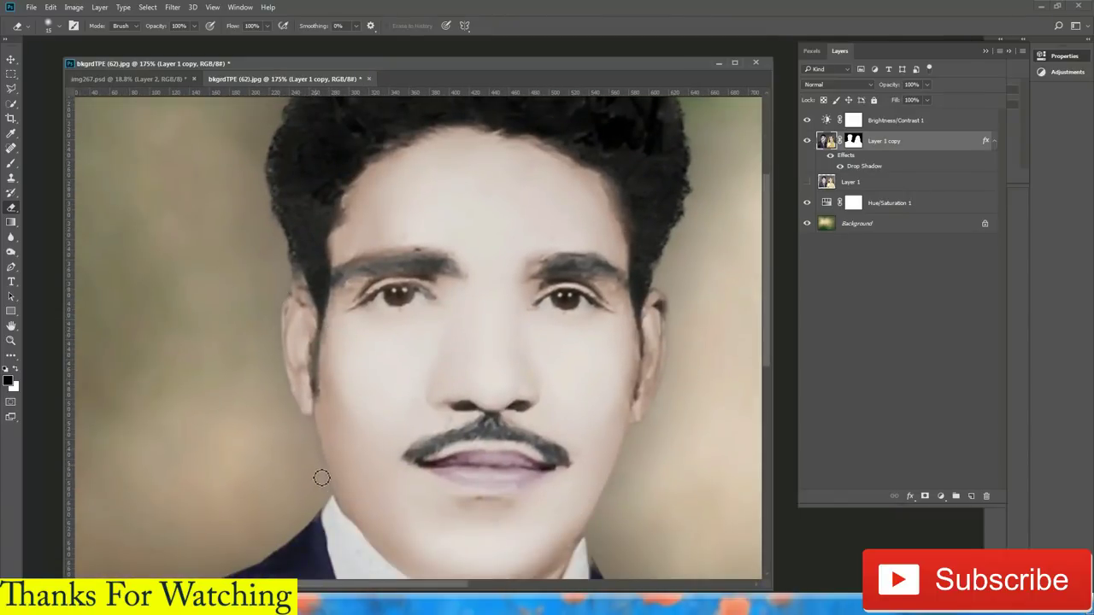
drag(328, 495, 354, 409)
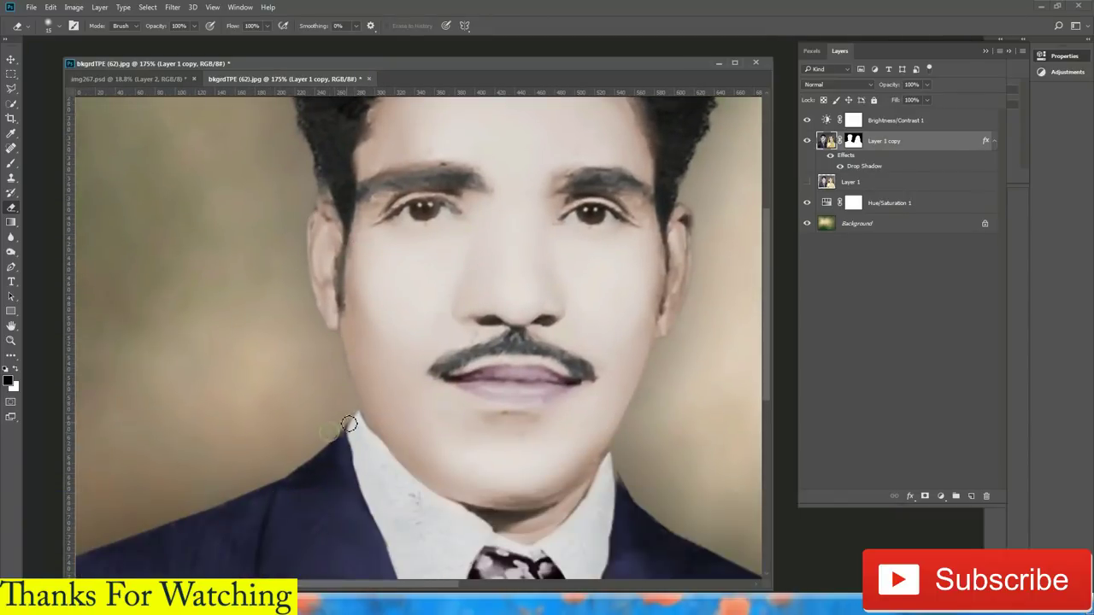
key(ctrl+0)
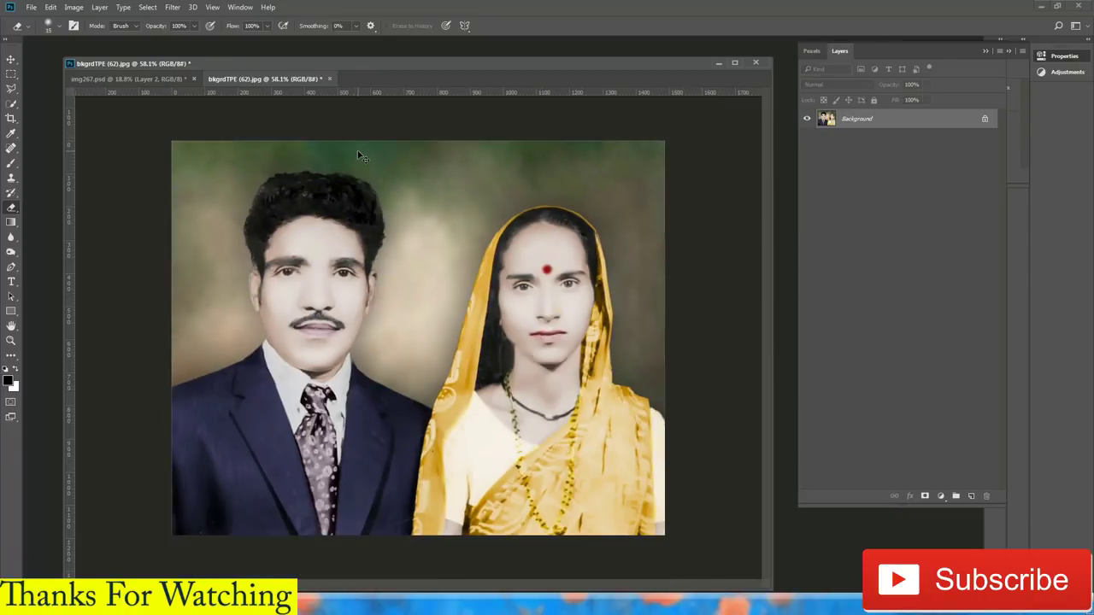
Raise the photo's vibrance to +30 in Camera Raw and scale the photo to 93%
key(ctrl+shift+a)
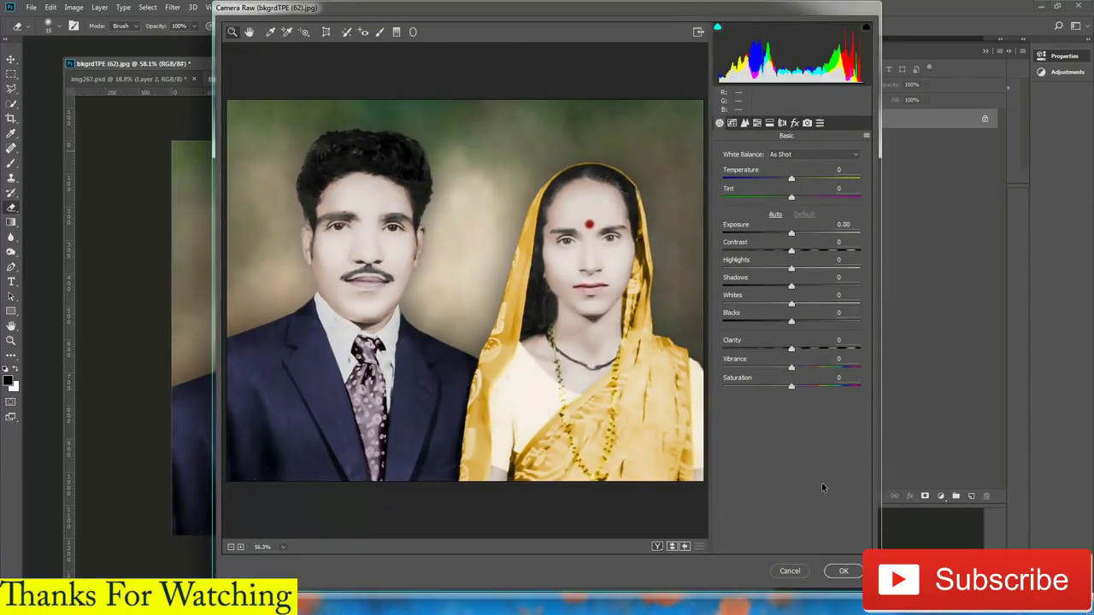
mouse_move(791, 369)
mouse_down()
mouse_move(812, 369)
mouse_move(793, 386)
mouse_up()
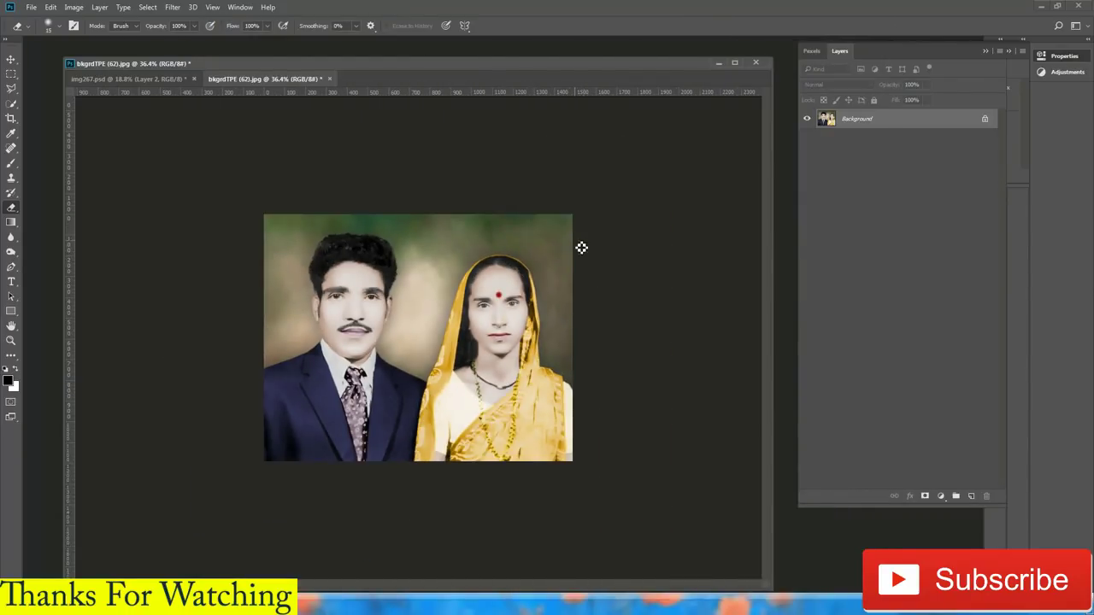
key(ctrl+a)
key(ctrl+t)
drag(571, 214, 562, 222)
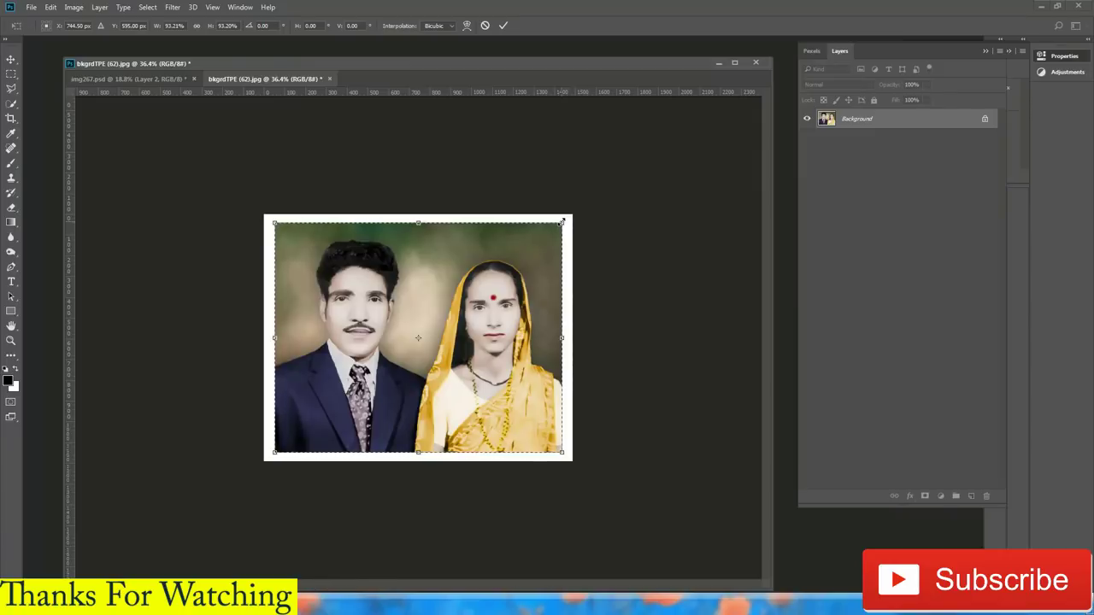
key(Return)
Try a grey gradient fill on the border selection, then undo it and deselect
key(e)
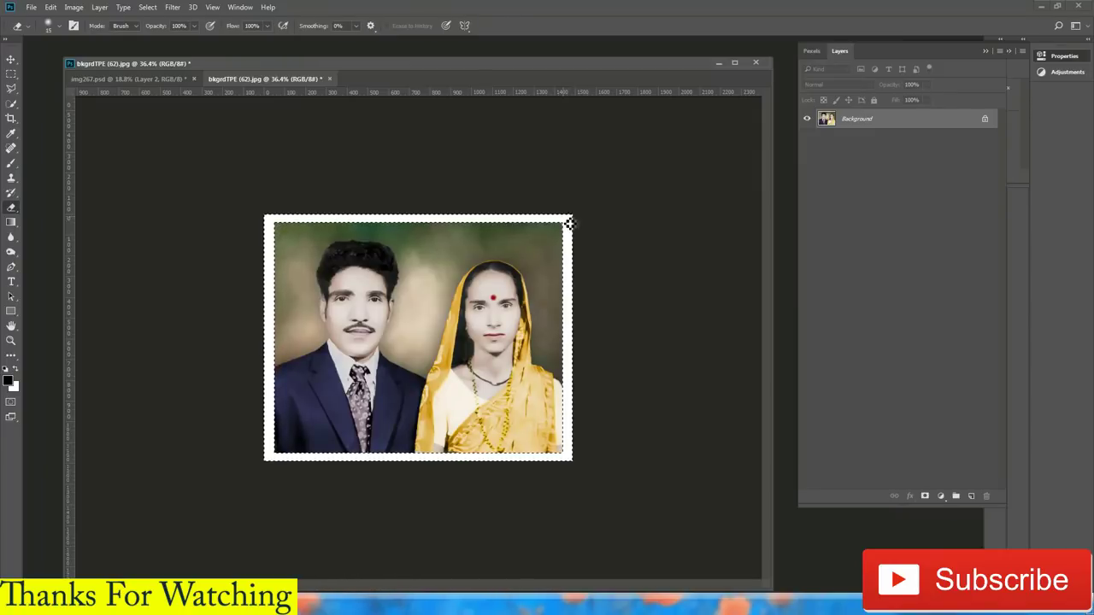
click(10, 222)
click(84, 25)
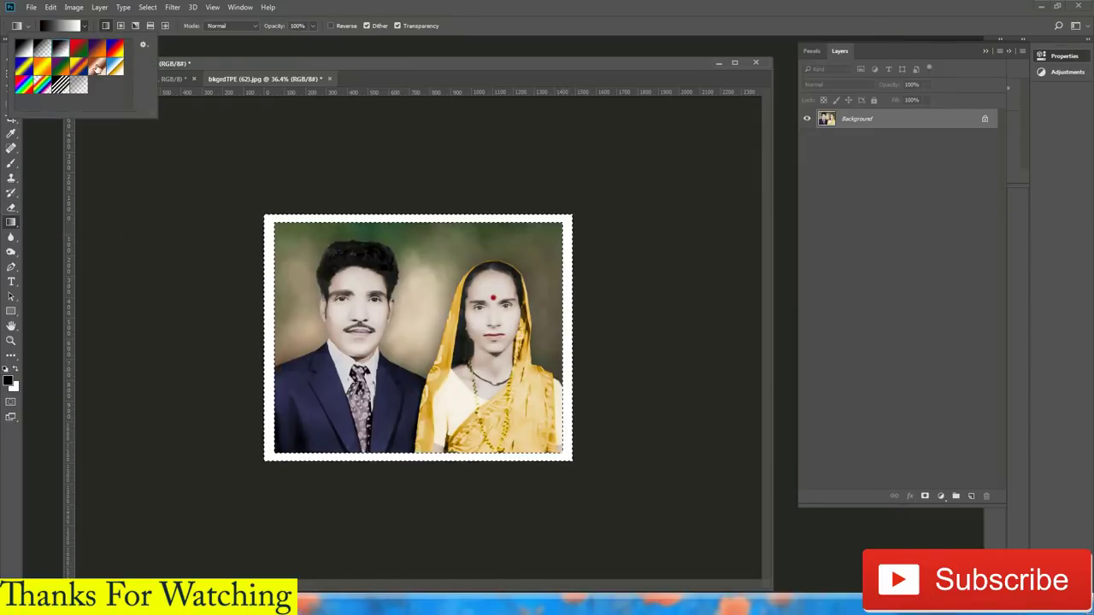
click(97, 68)
mouse_move(598, 293)
mouse_down()
mouse_move(399, 348)
mouse_move(528, 488)
mouse_up()
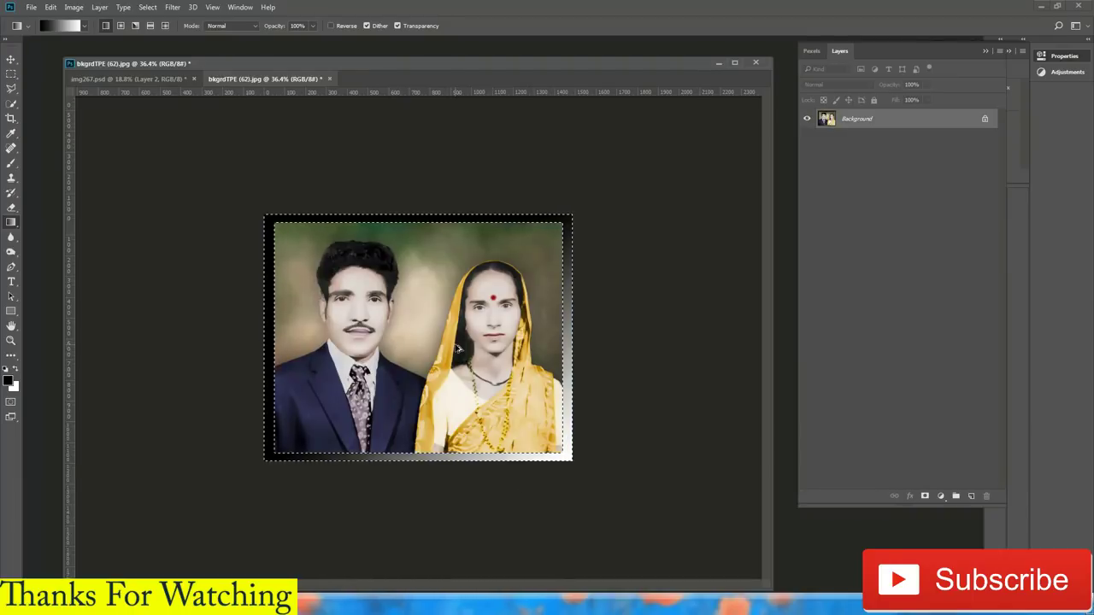
key(ctrl+alt+z)
key(ctrl+alt+z)
key(ctrl+d)
scroll(456, 343, down, 1)
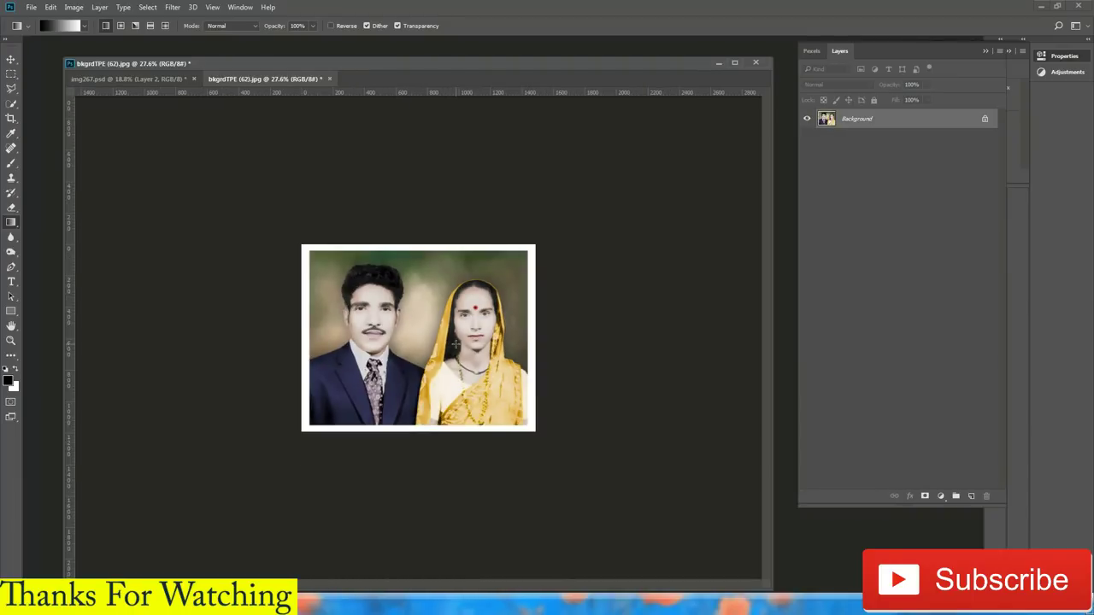
Create a new Custom 12 x 8 in document, then return to the colorized photo
scroll(455, 343, up, 2)
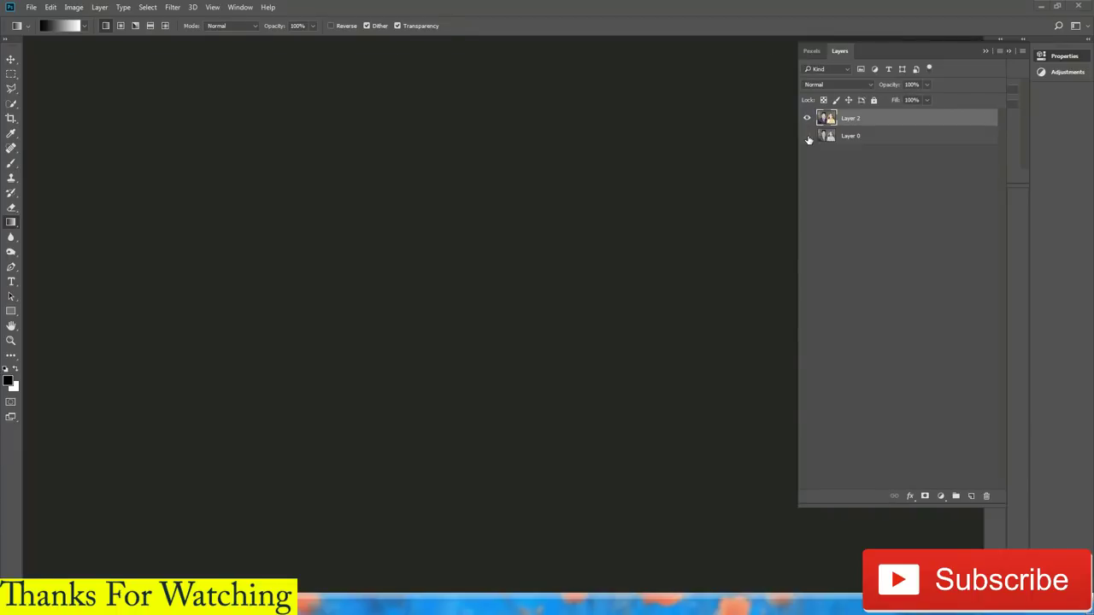
key(ctrl+n)
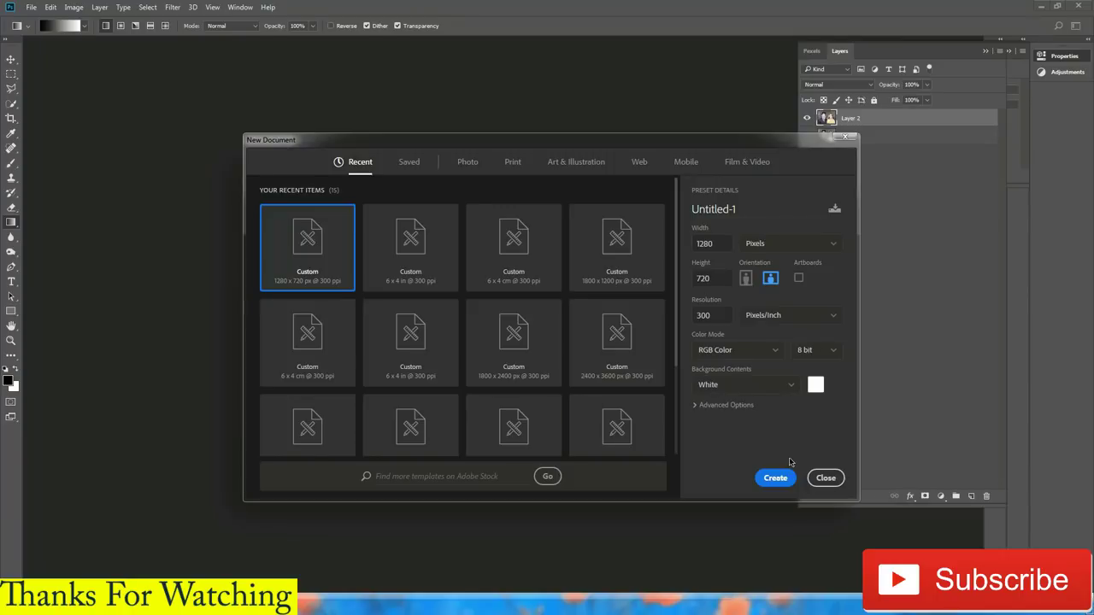
scroll(448, 316, down, 3)
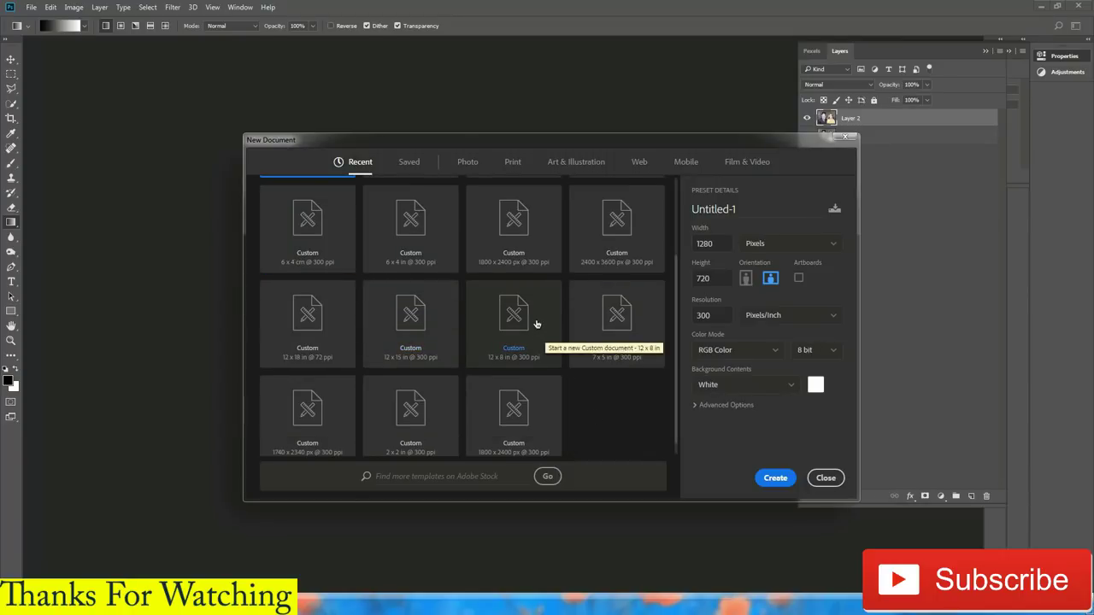
click(535, 319)
double_click(468, 349)
click(256, 79)
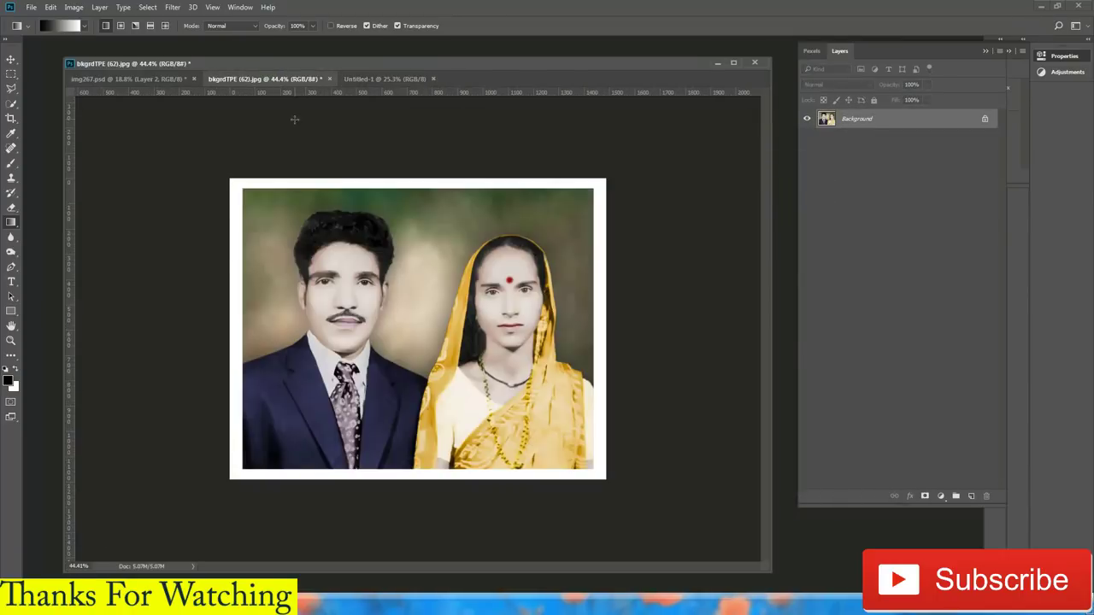
Paste the bordered colorized photo into Untitled-1 and outline it with a thin stroke
key(v)
click(400, 79)
key(ctrl+v)
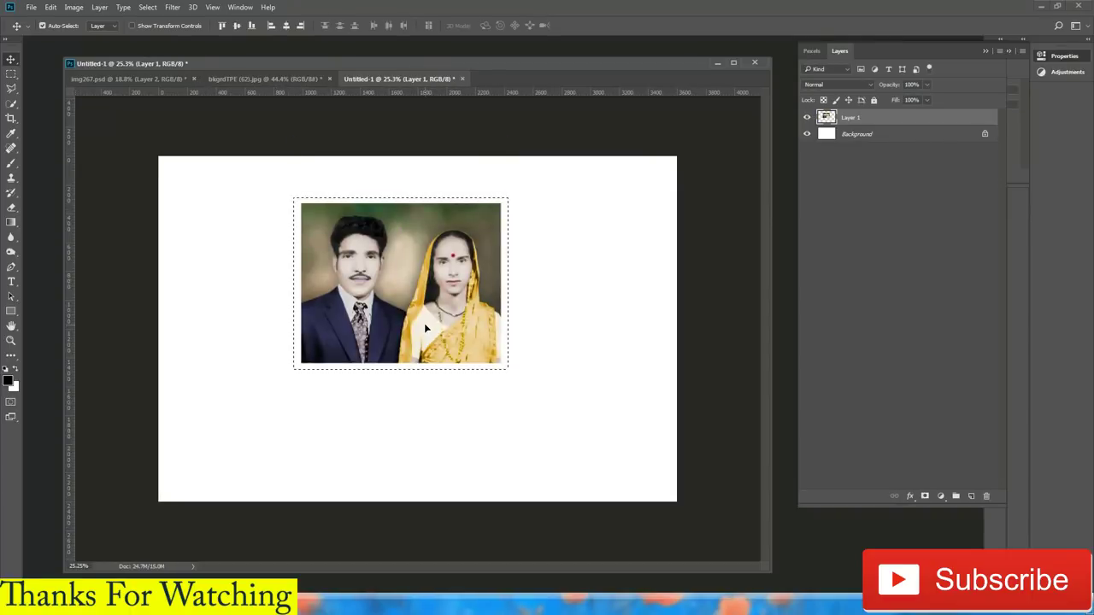
right_click(424, 323)
click(461, 494)
click(622, 168)
key(v)
key(ctrl+d)
Move the photo lower and enlarge it to about 180% across the page
mouse_move(386, 330)
mouse_down()
mouse_move(508, 439)
mouse_move(374, 323)
mouse_move(386, 363)
mouse_up()
key(ctrl+t)
drag(508, 231, 637, 168)
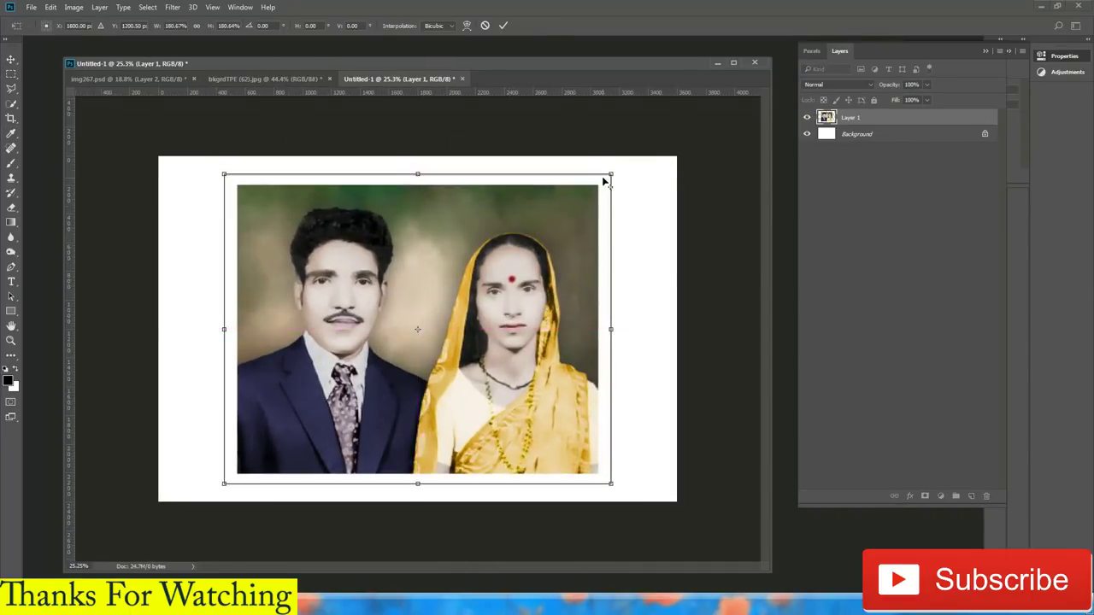
key(Return)
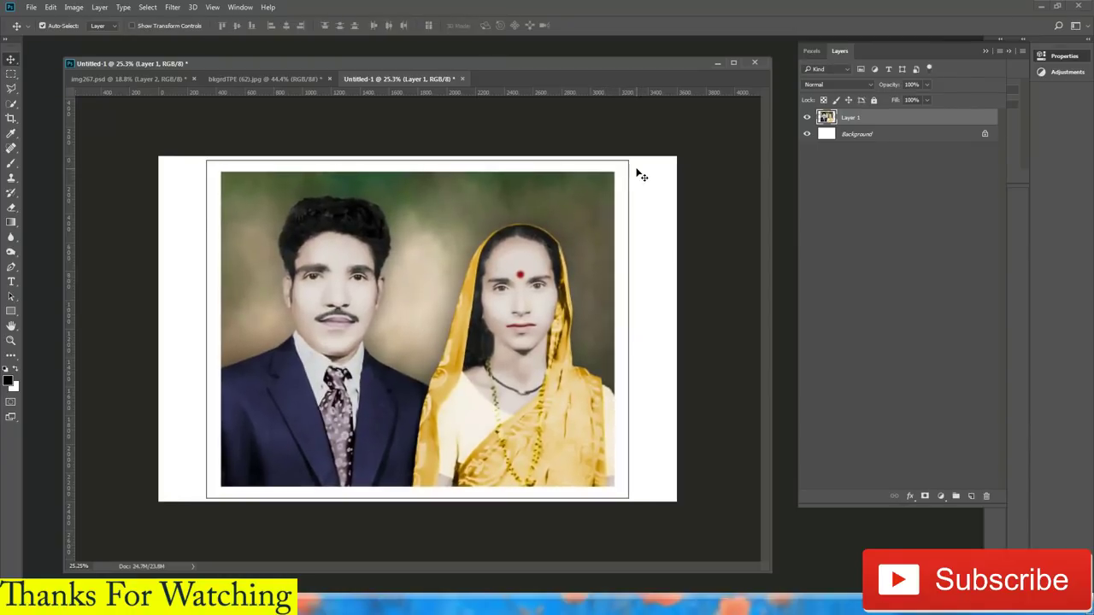
Hide Layer 2 in img267.psd and drag the black-and-white Layer 0 into Untitled-1
key(ctrl+Tab)
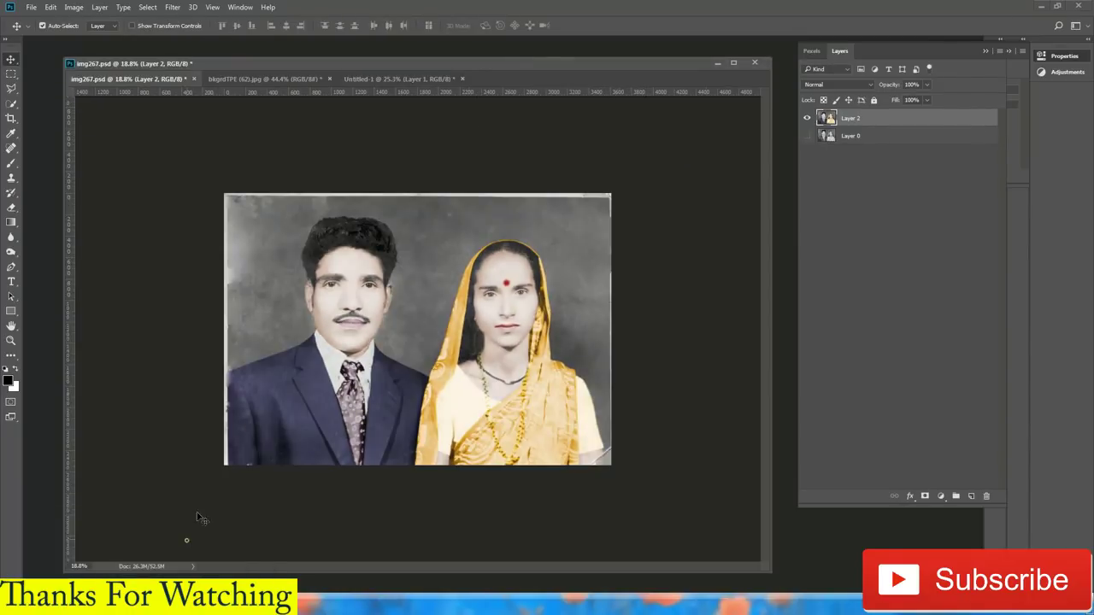
key(ctrl+Tab)
key(ctrl+shift+Tab)
click(809, 138)
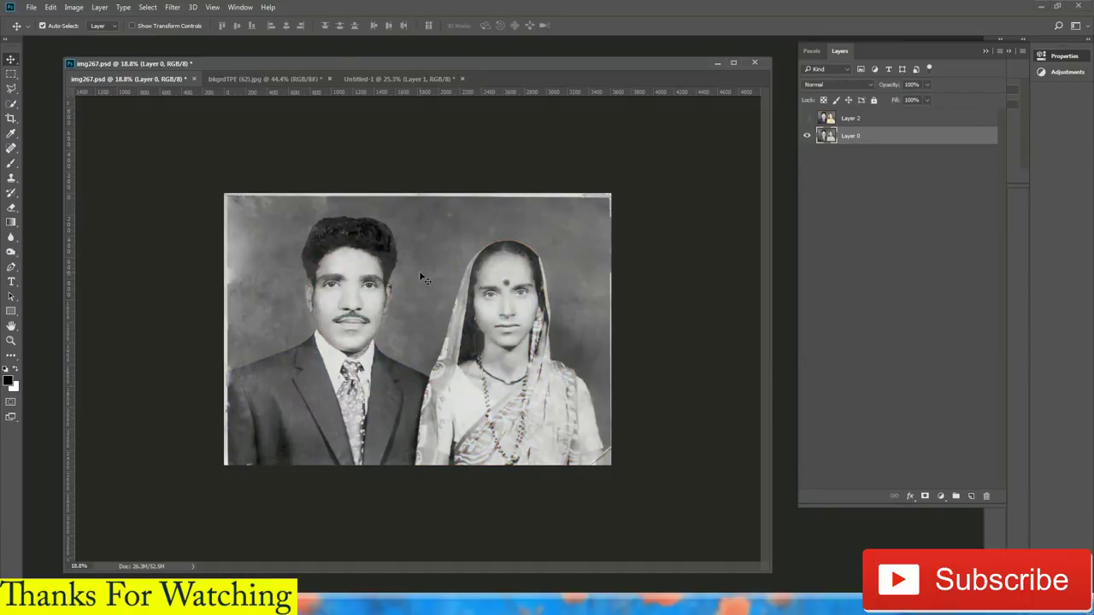
drag(420, 276, 418, 342)
Scale the black-and-white photo down and place it at the top-left
key(ctrl+t)
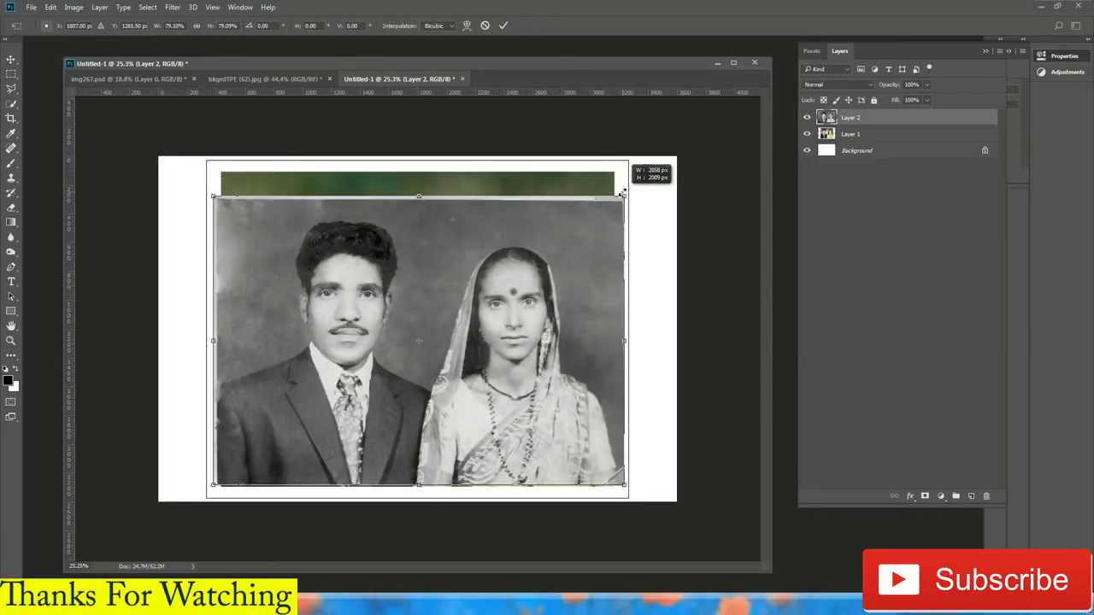
drag(678, 158, 640, 159)
drag(599, 239, 586, 254)
key(Return)
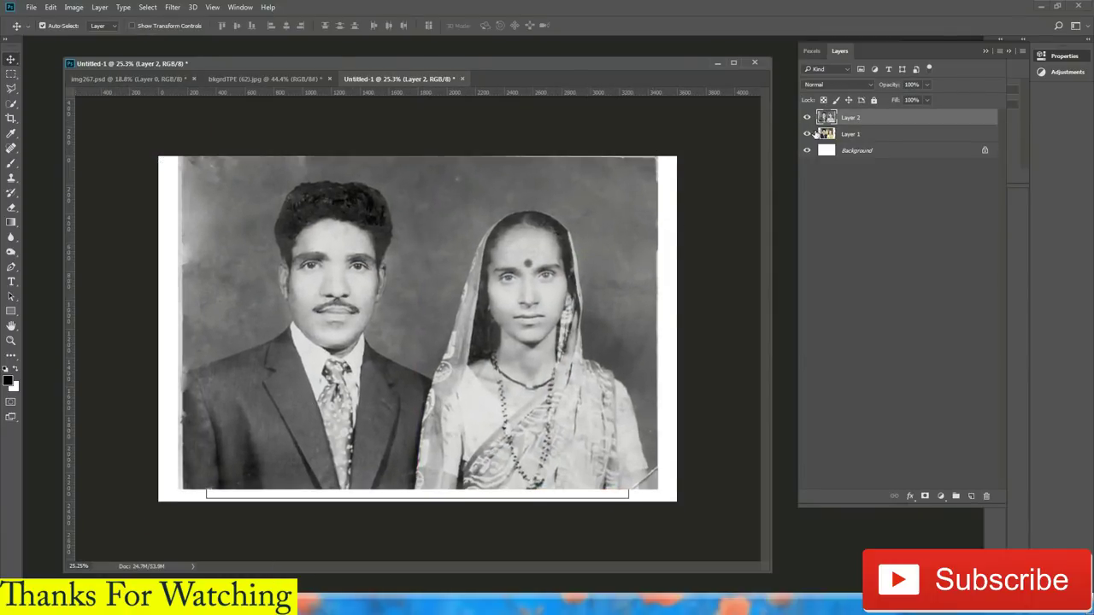
click(806, 117)
click(806, 117)
click(807, 117)
click(806, 117)
key(ctrl+t)
drag(174, 149, 281, 232)
drag(585, 328, 403, 238)
key(Return)
Bring the colorized photo above the original and shrink it to the lower right
right_click(489, 279)
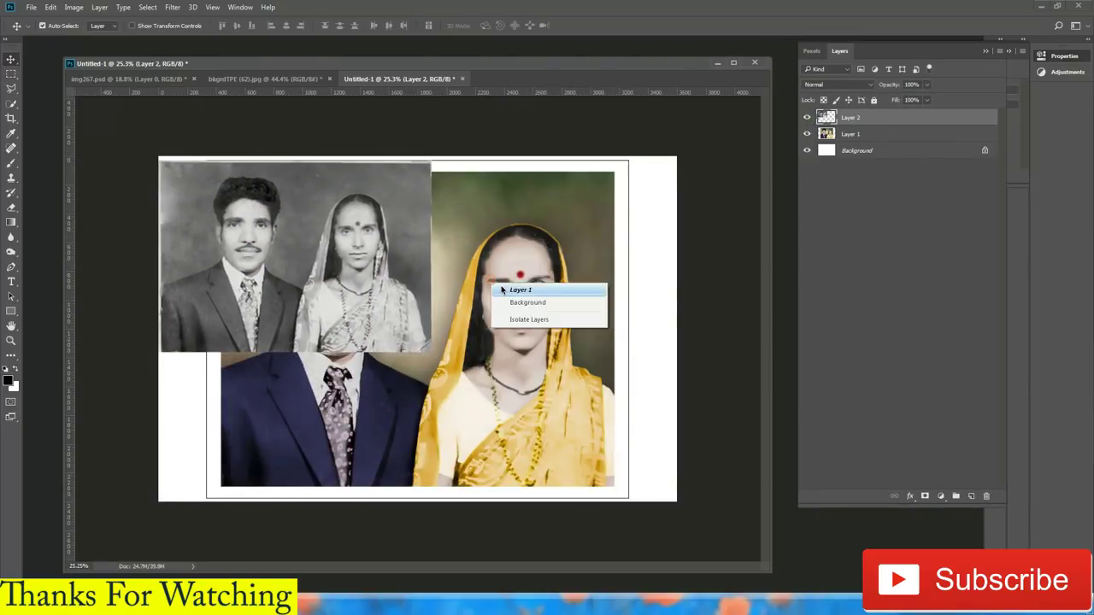
click(505, 288)
key(ctrl+])
key(ctrl+t)
drag(206, 160, 261, 207)
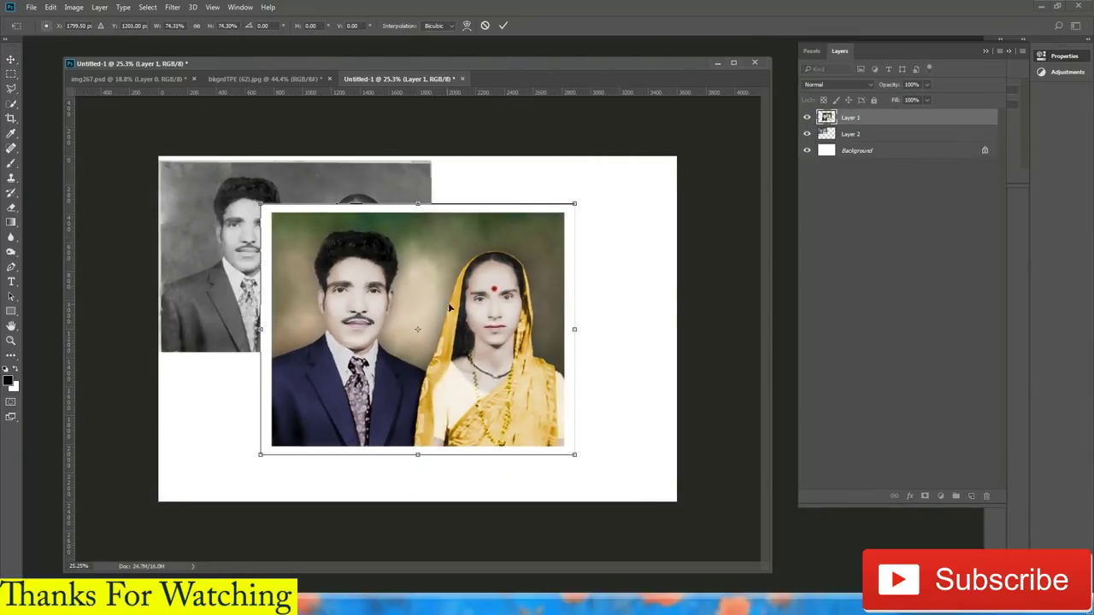
drag(467, 293, 566, 350)
key(Return)
Shrink the black-and-white photo further to about 80%
key(alt+[)
key(ctrl+t)
drag(432, 352, 403, 334)
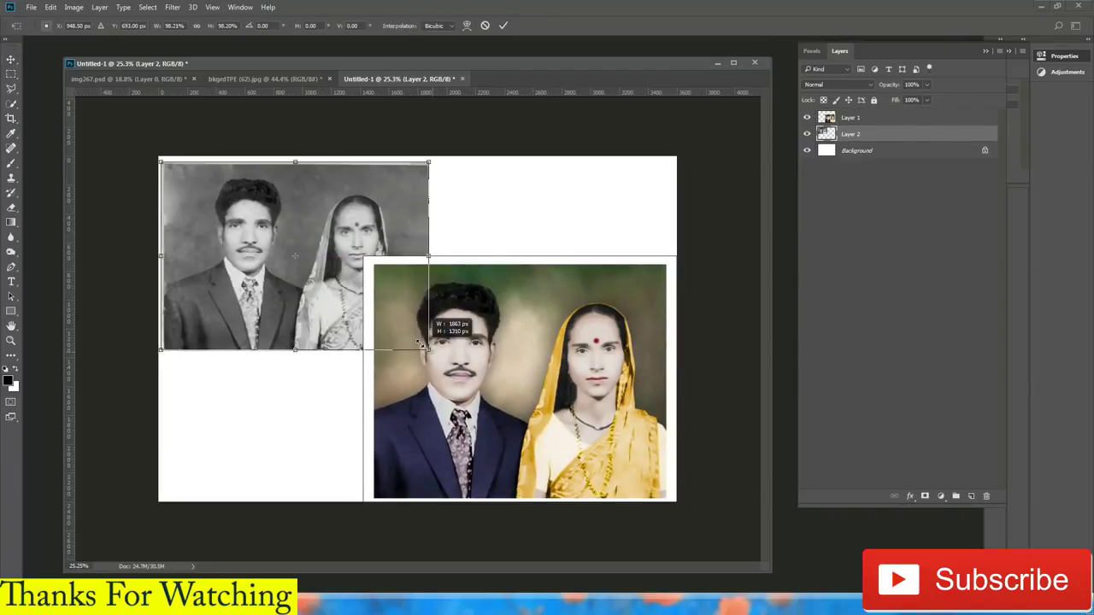
key(Return)
scroll(262, 224, up, 2)
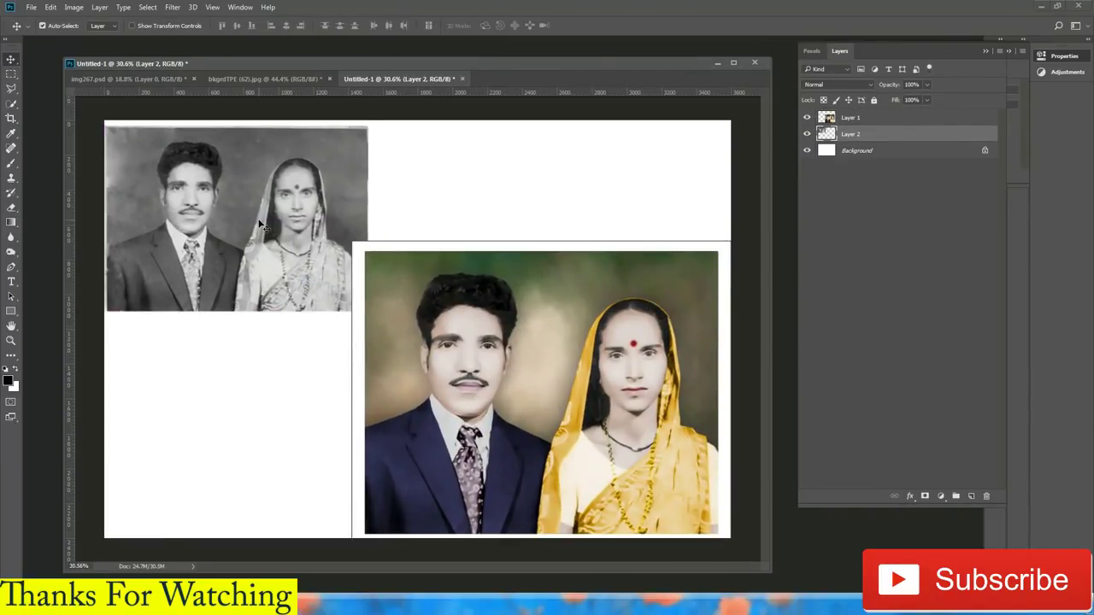
scroll(263, 225, down, 3)
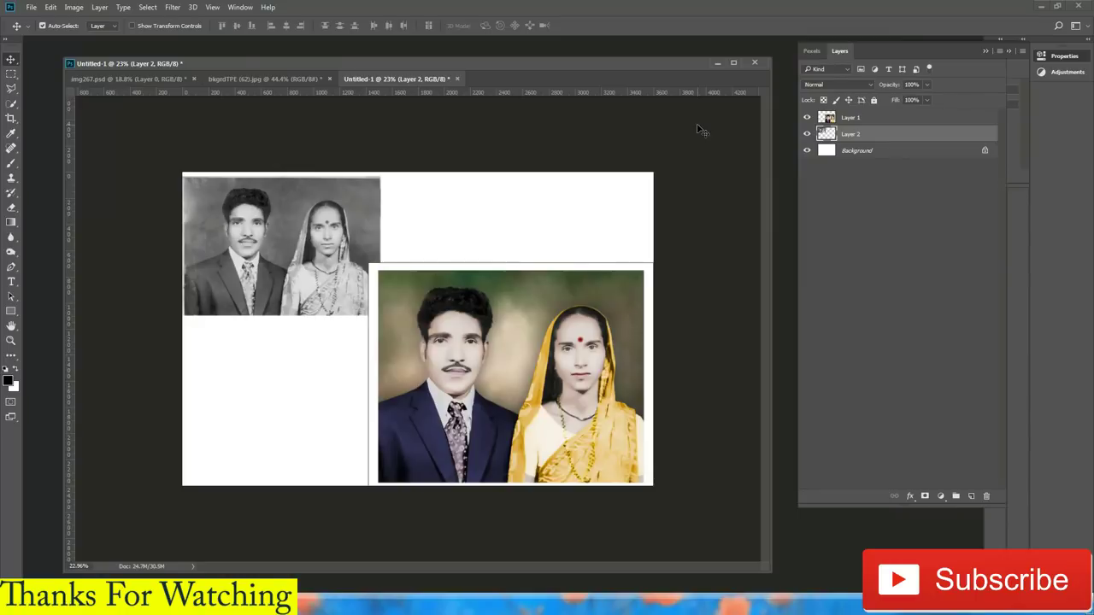
scroll(697, 128, down, 2)
scroll(697, 128, up, 2)
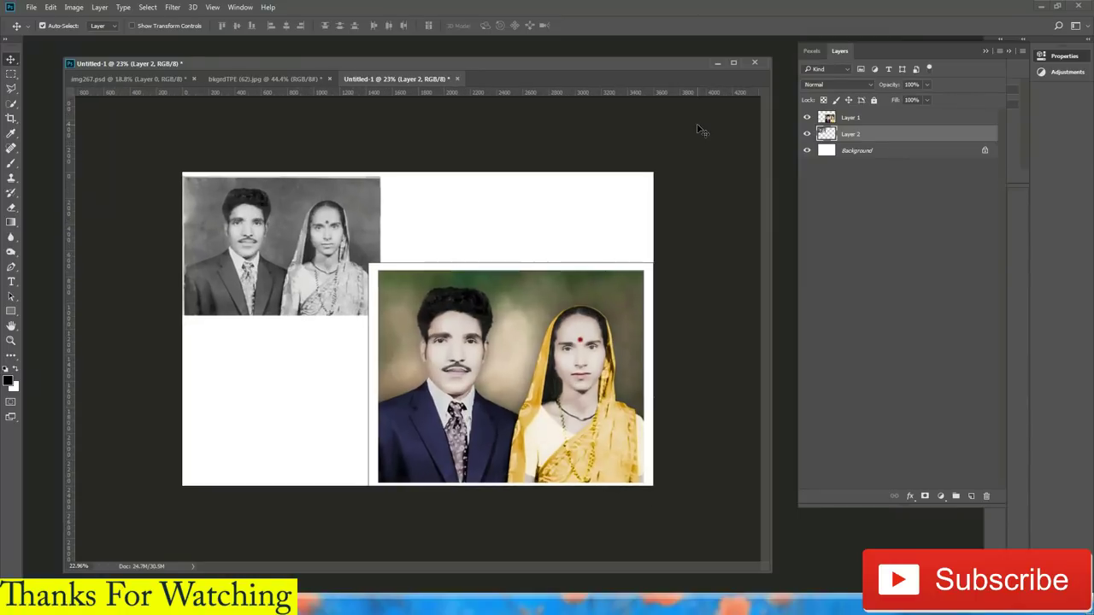